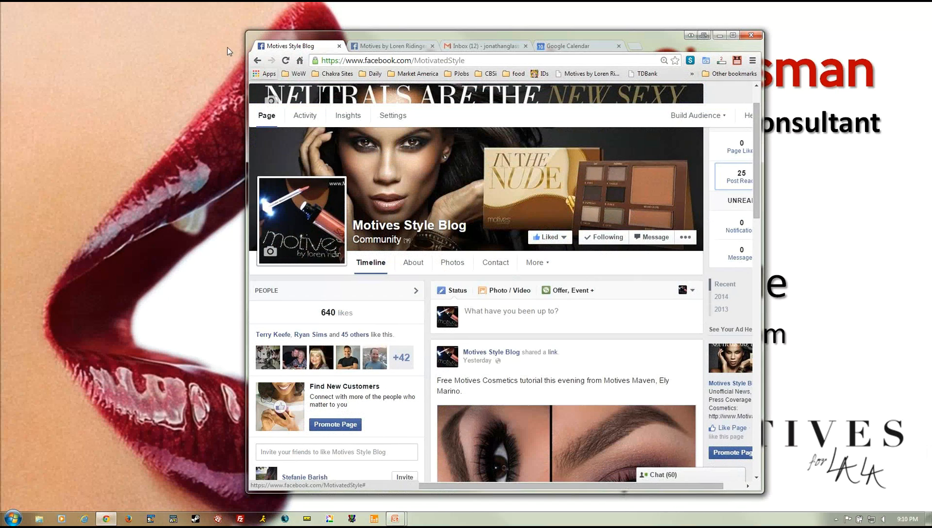
- Enlarge the browser window and scroll the Motives Style Blog timeline, ending back at the top
drag(239, 32, 145, 3)
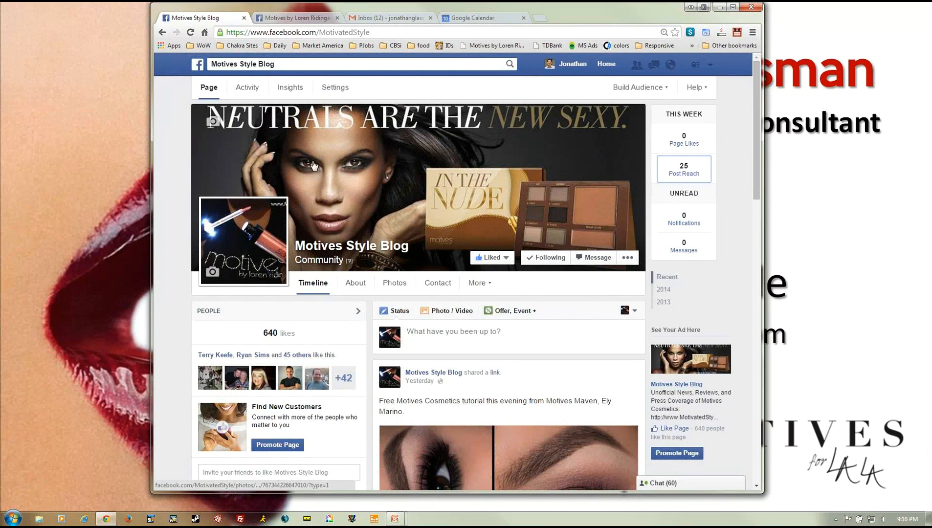
scroll(396, 282, down, 3)
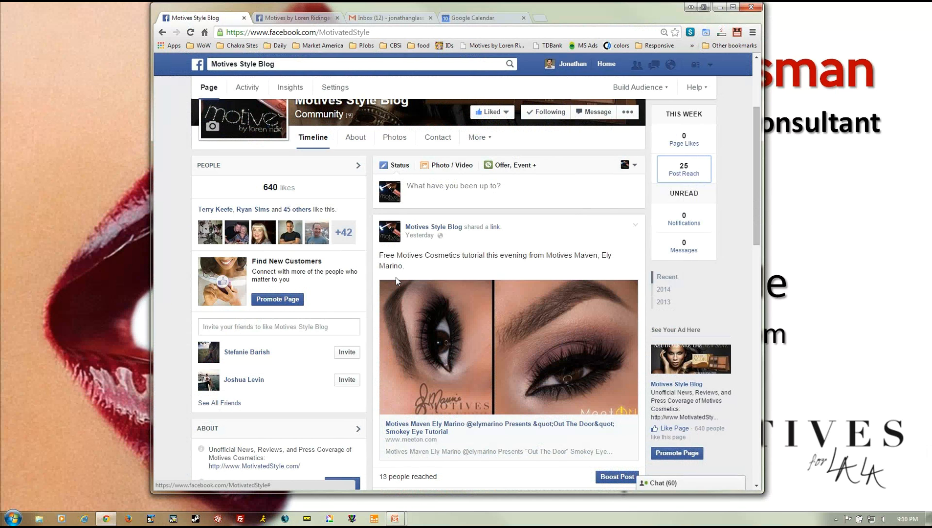
scroll(477, 230, up, 3)
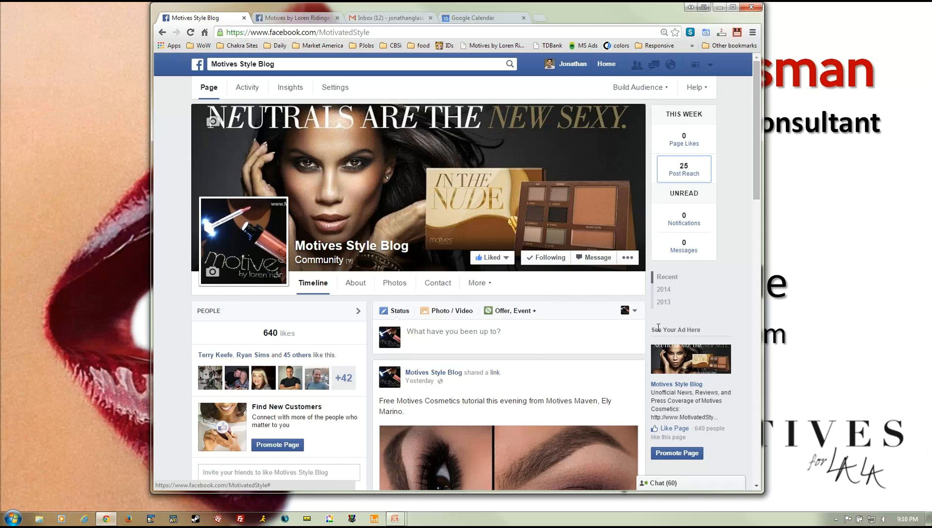
scroll(658, 328, down, 3)
scroll(595, 299, down, 5)
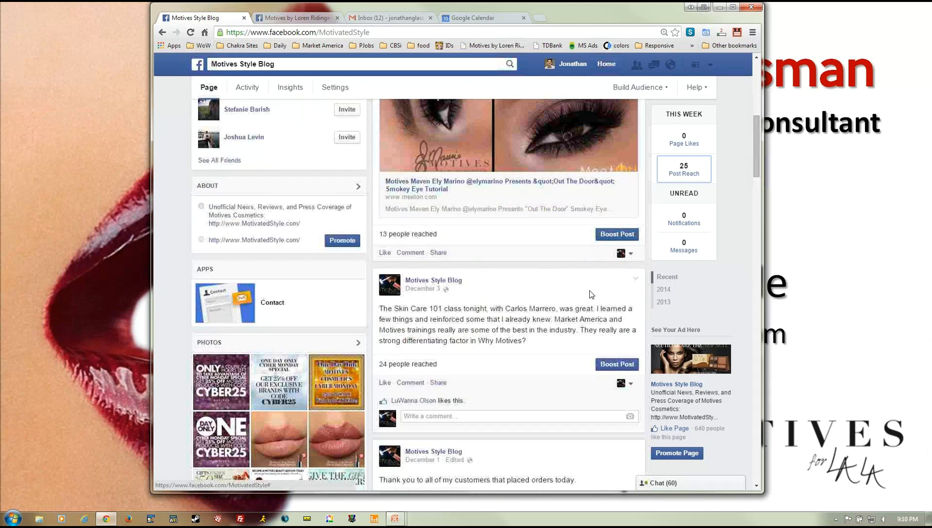
scroll(590, 294, up, 5)
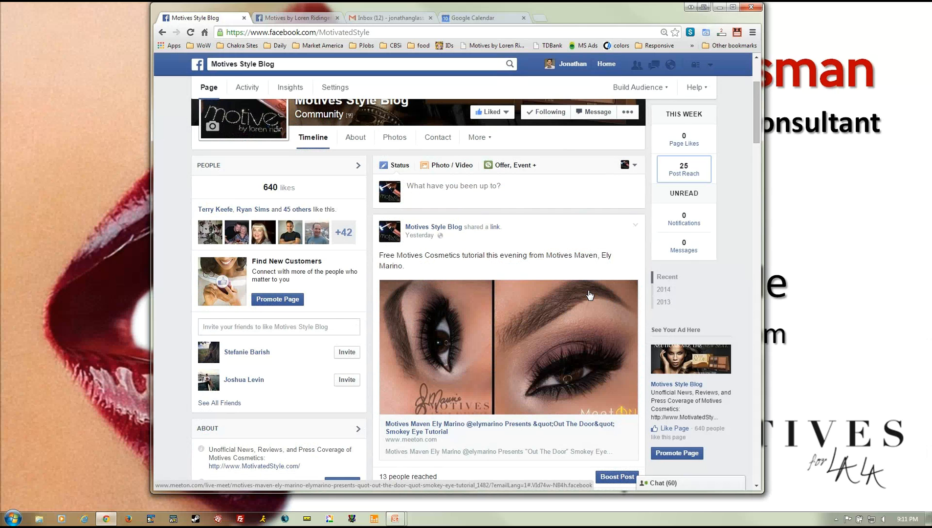
scroll(584, 283, down, 2)
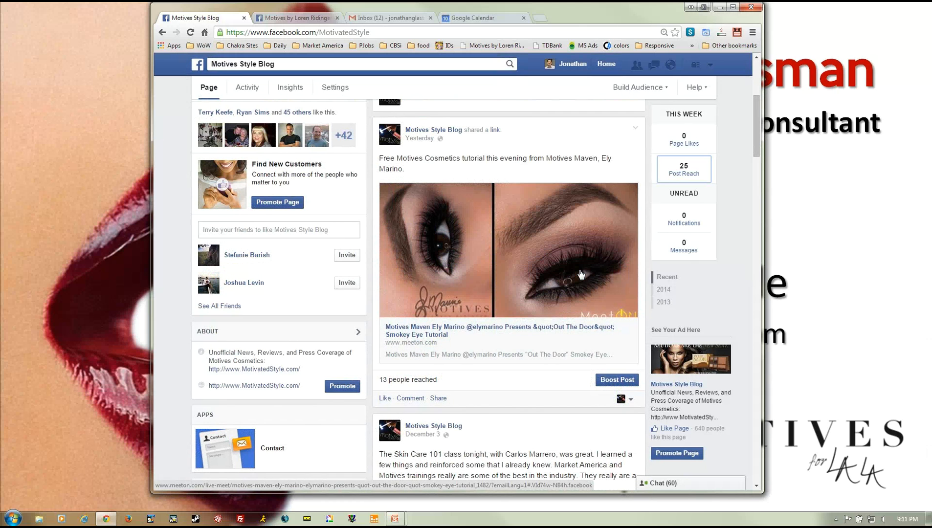
scroll(581, 275, up, 5)
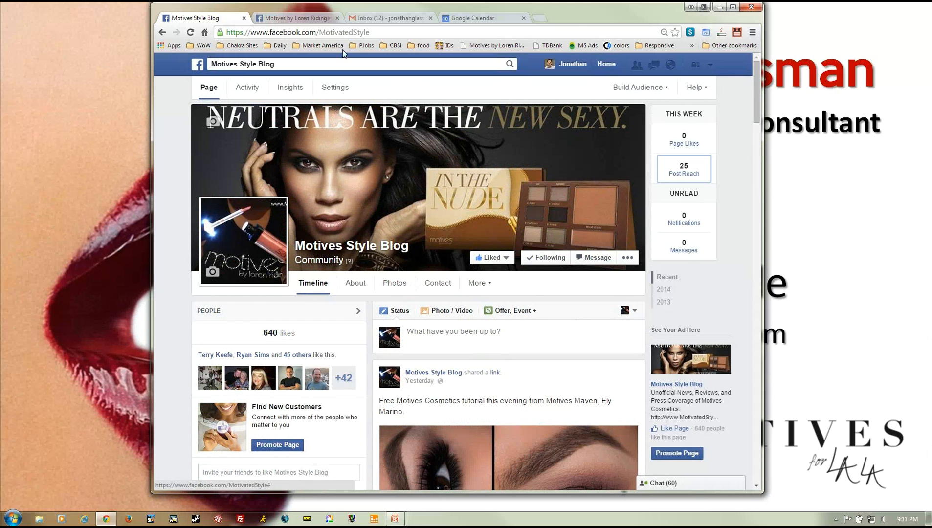
- Switch to the Motives by Loren Ridinger page, scroll to the 'Out of the blue holiday look' post, and widen the window
click(352, 62)
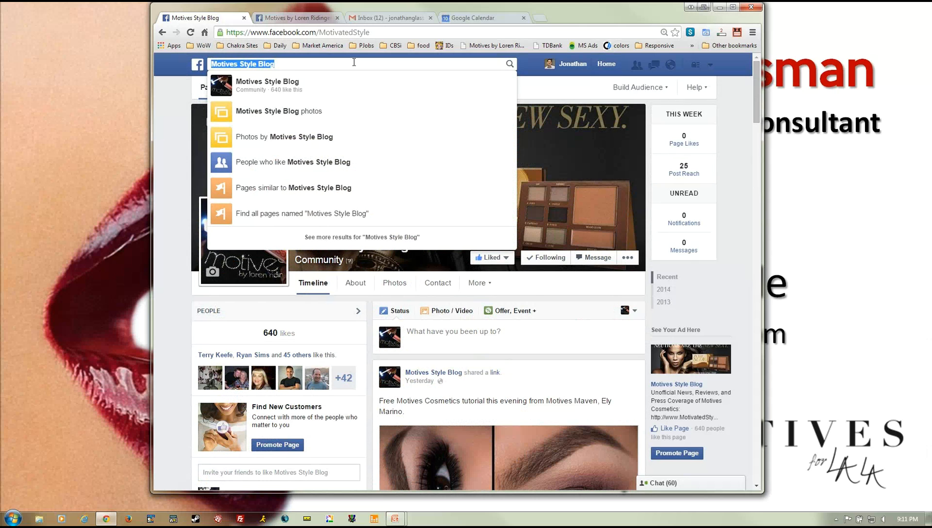
click(324, 17)
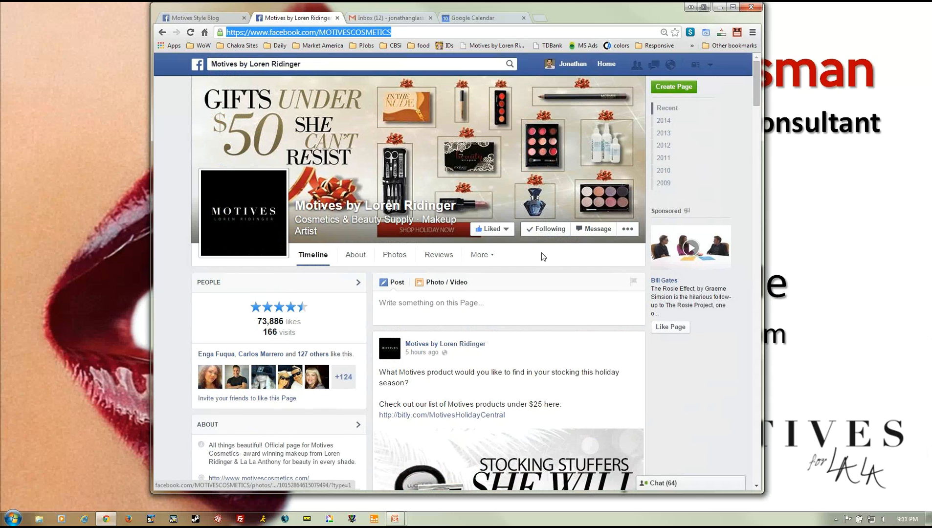
scroll(543, 256, down, 7)
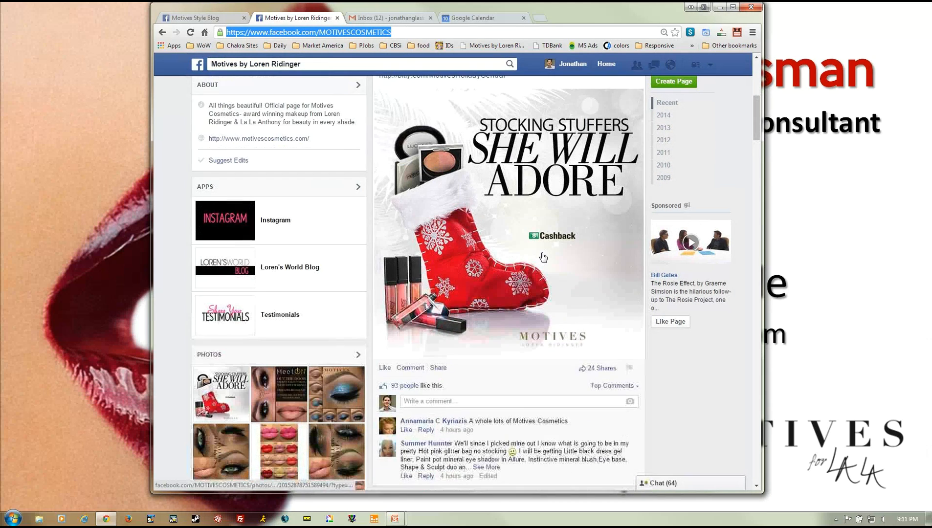
scroll(542, 256, down, 5)
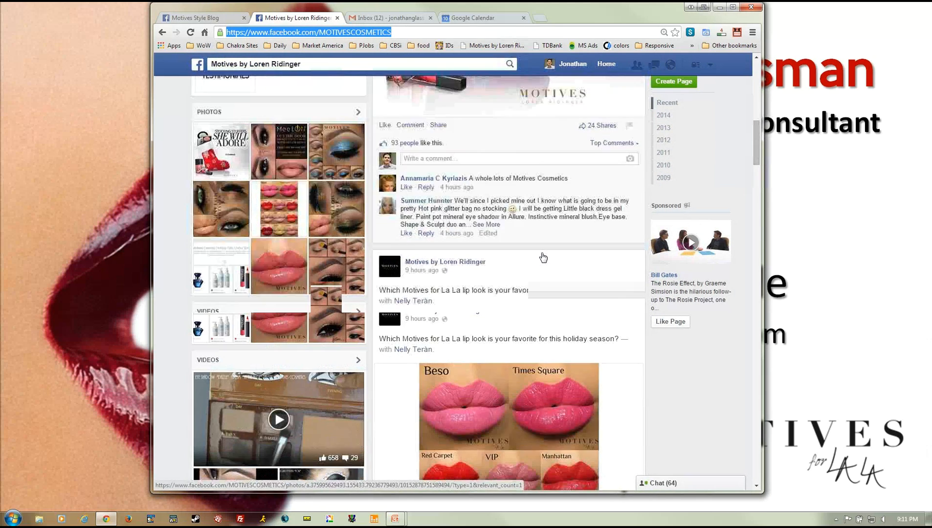
scroll(542, 257, up, 5)
scroll(543, 256, down, 4)
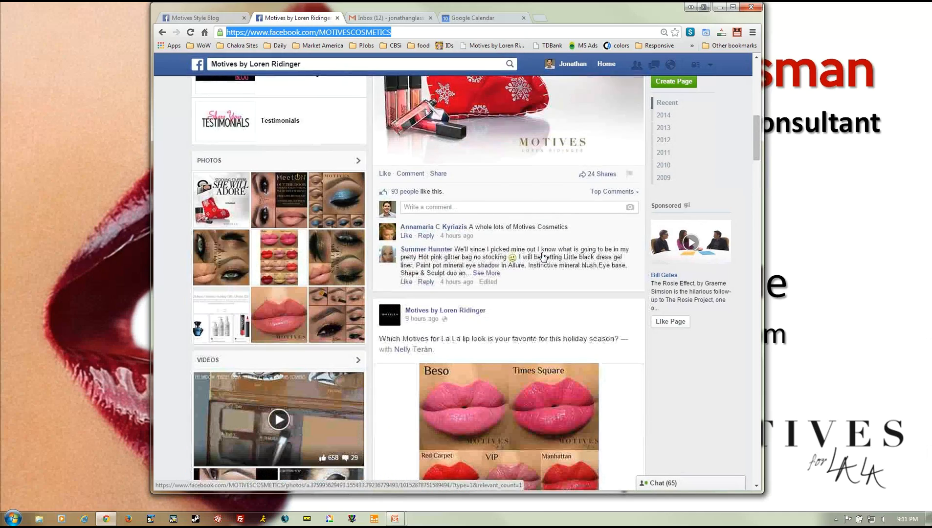
scroll(542, 256, down, 4)
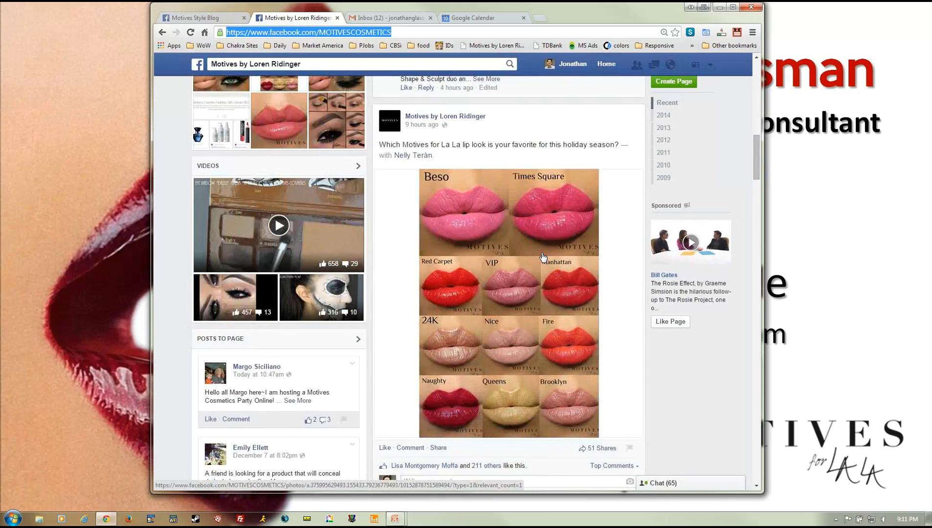
scroll(542, 257, down, 10)
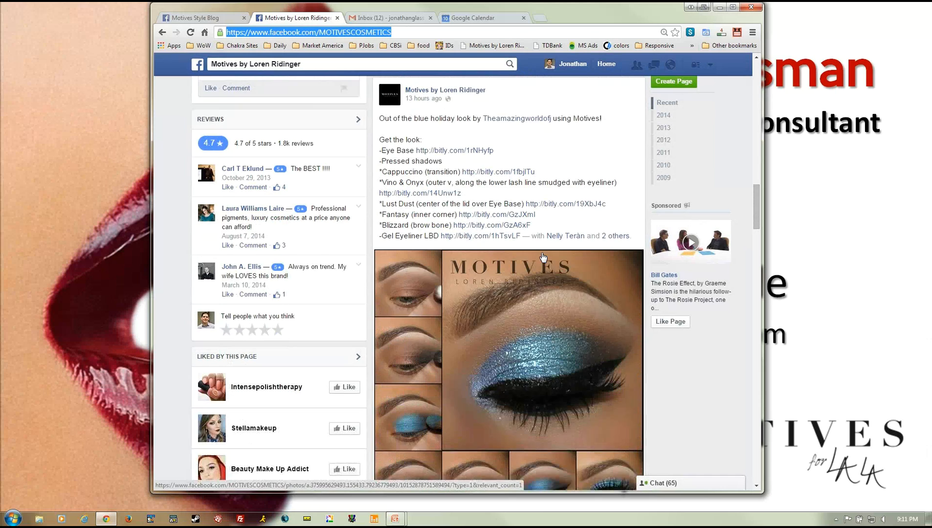
scroll(543, 257, down, 2)
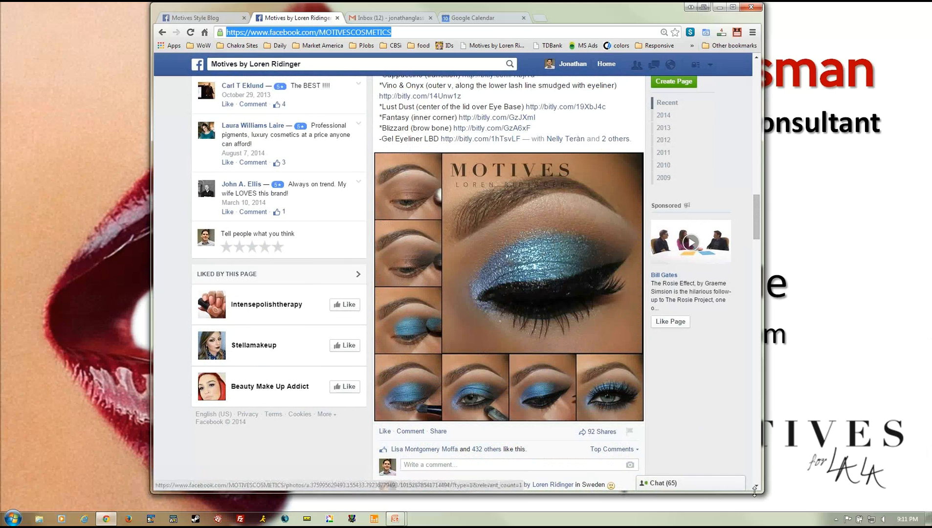
drag(754, 492, 853, 503)
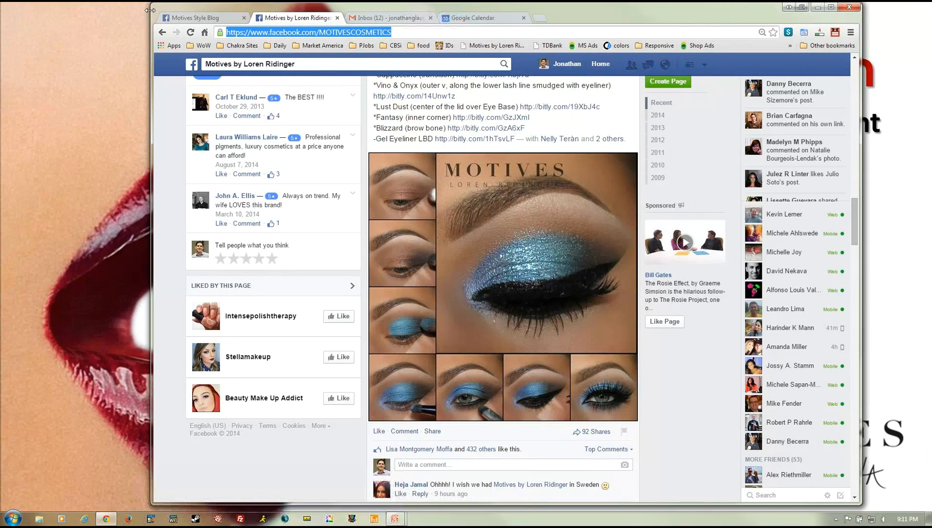
- Widen the browser window further left and clear the page address selection
drag(150, 5, 72, 18)
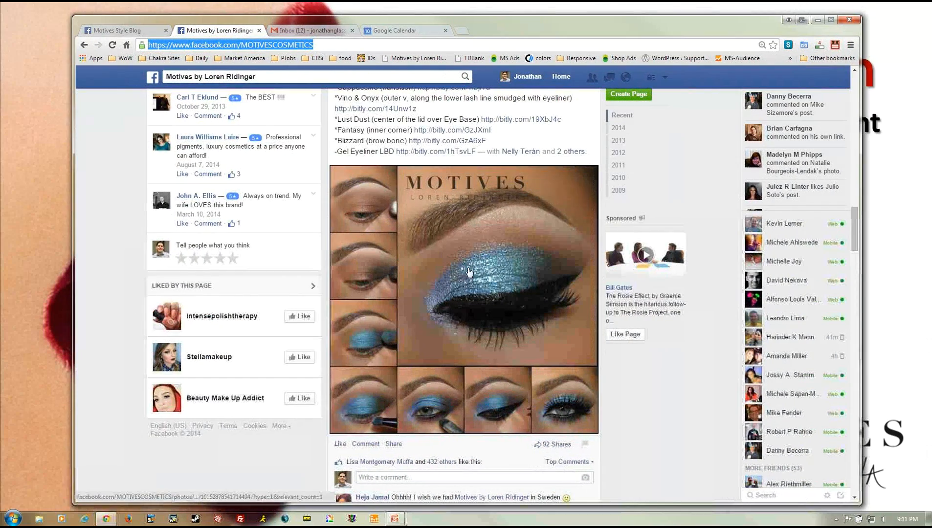
scroll(469, 272, up, 1)
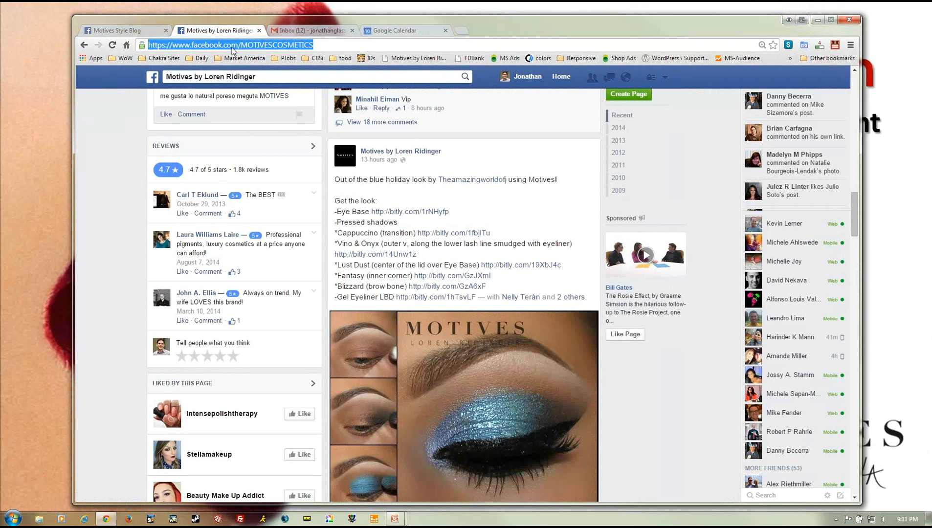
click(545, 206)
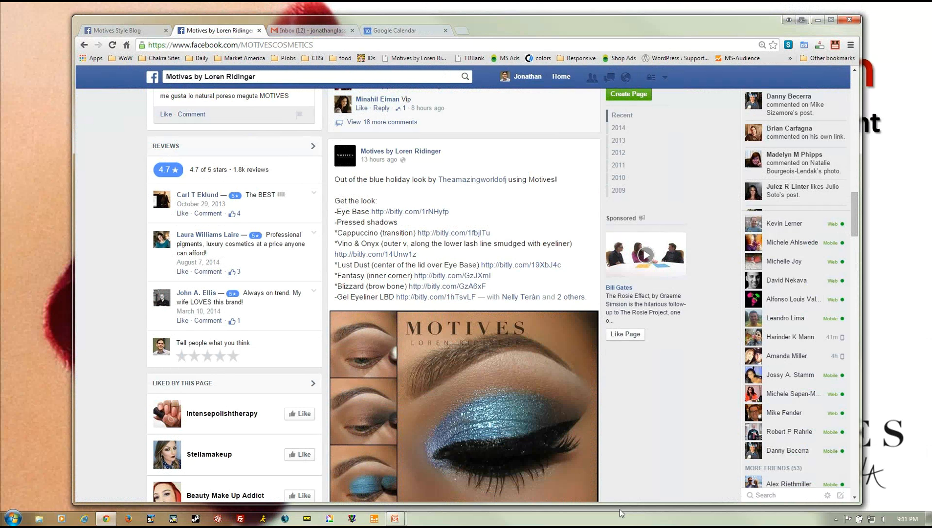
- Expand the rose gold post's full product list, then scroll back up to the blue holiday look post
scroll(541, 239, down, 8)
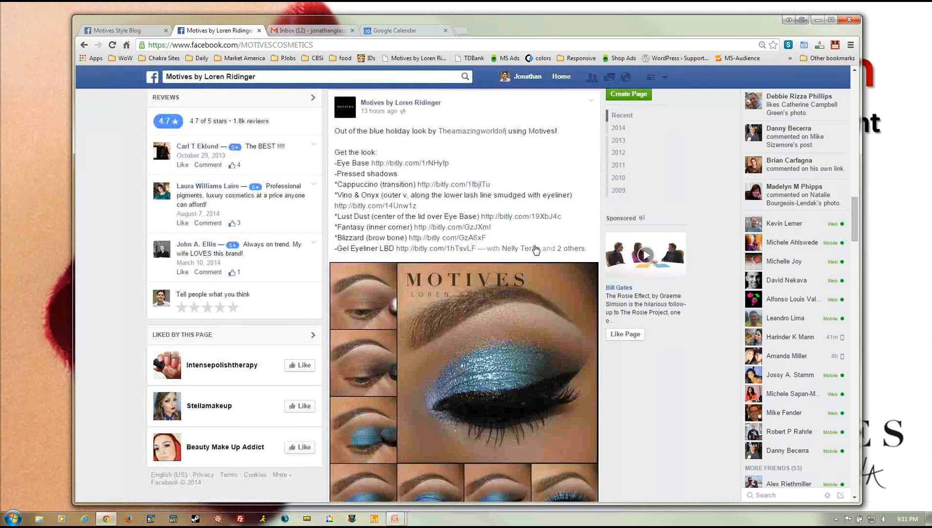
scroll(533, 250, down, 4)
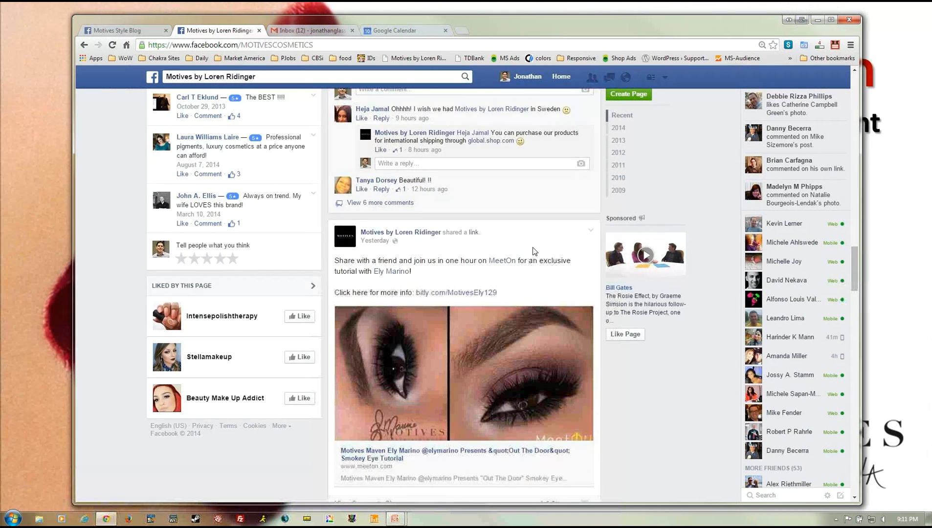
scroll(535, 252, down, 2)
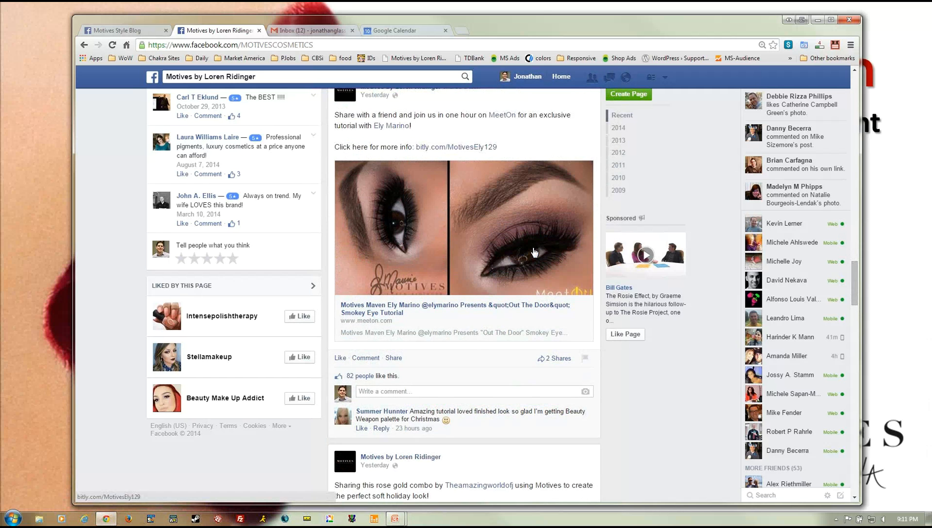
scroll(534, 252, down, 8)
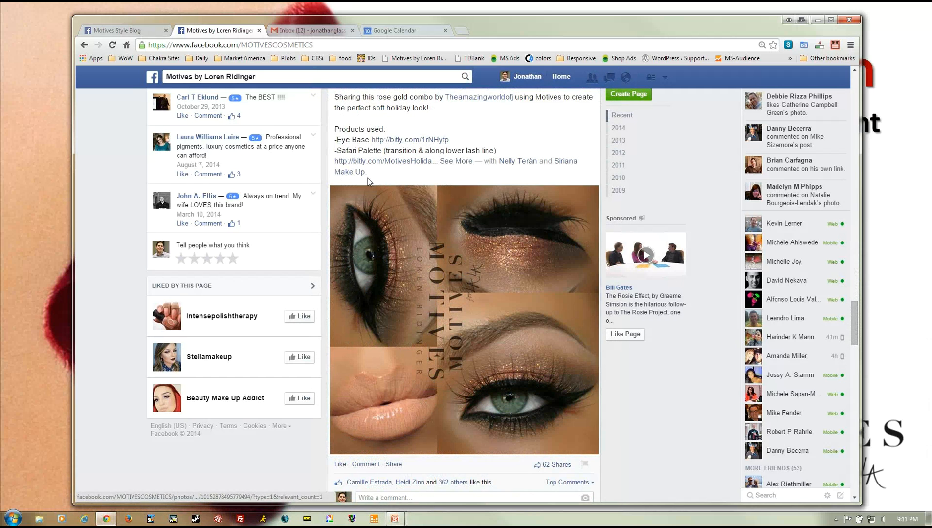
click(454, 162)
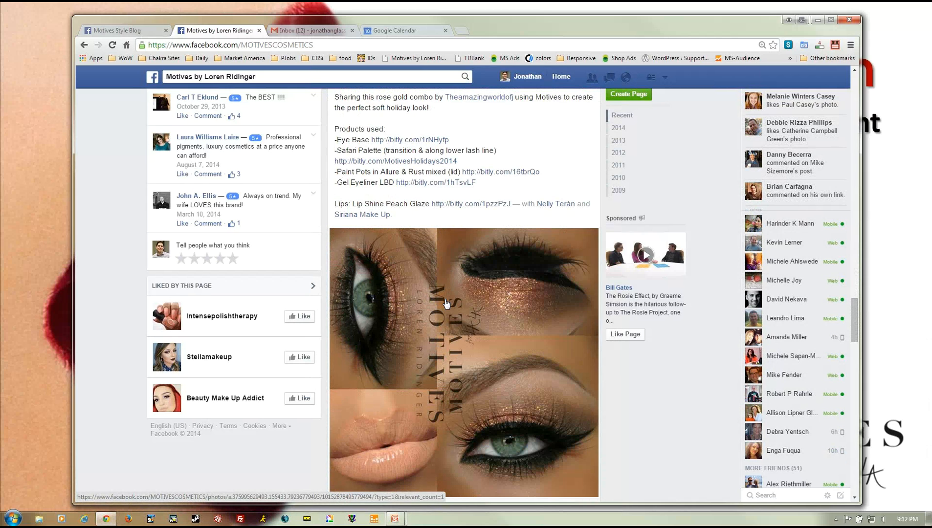
scroll(454, 315, up, 15)
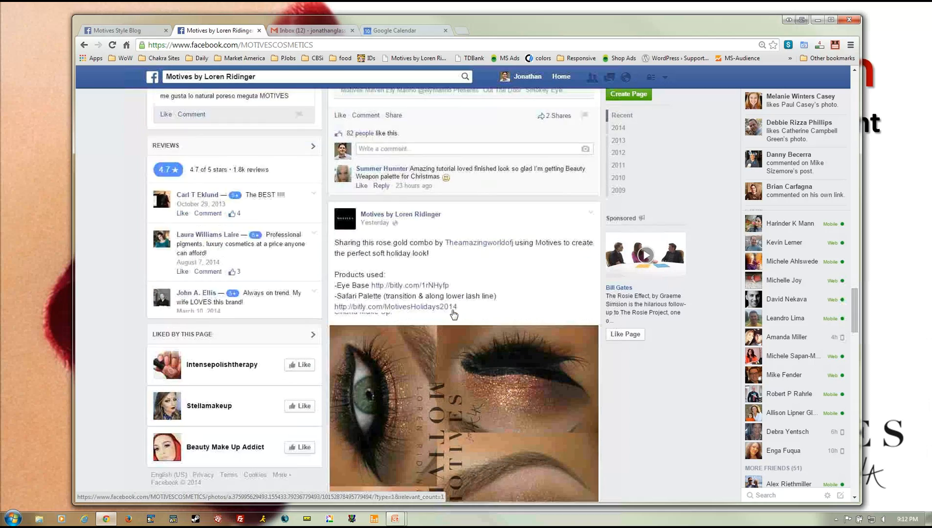
scroll(454, 315, up, 6)
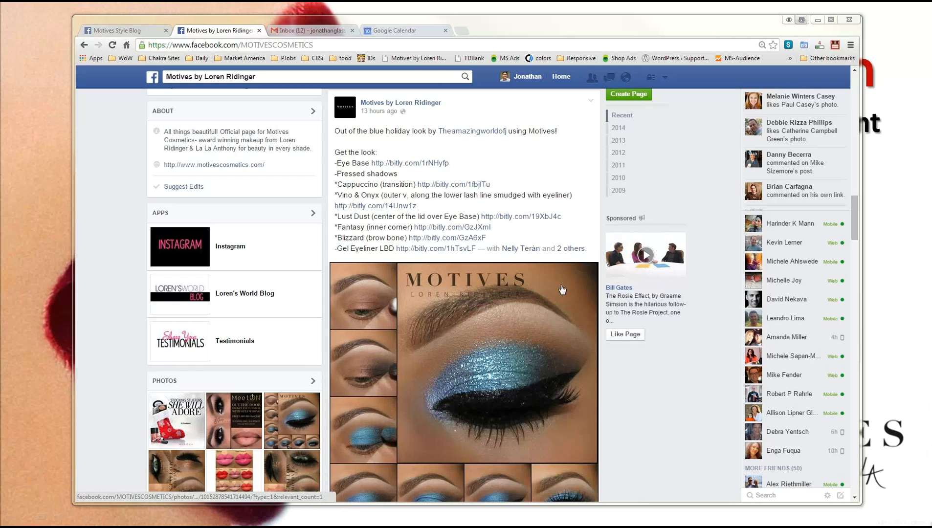
- Open the blue holiday look photo and close PowerPoint behind the browser
click(479, 324)
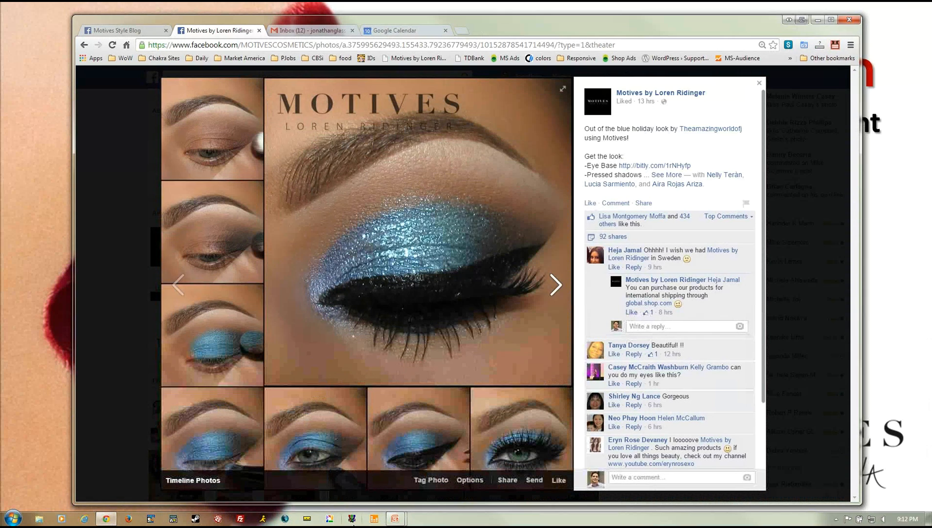
right_click(391, 521)
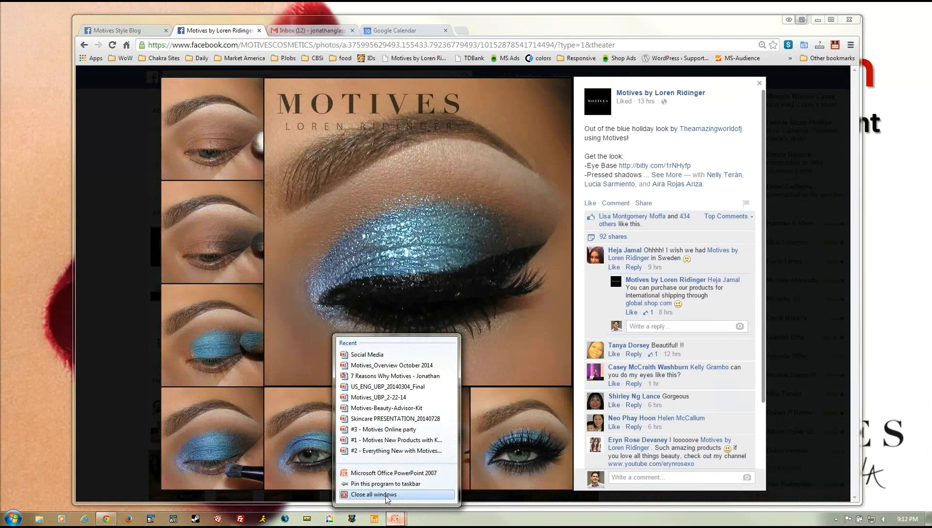
click(387, 495)
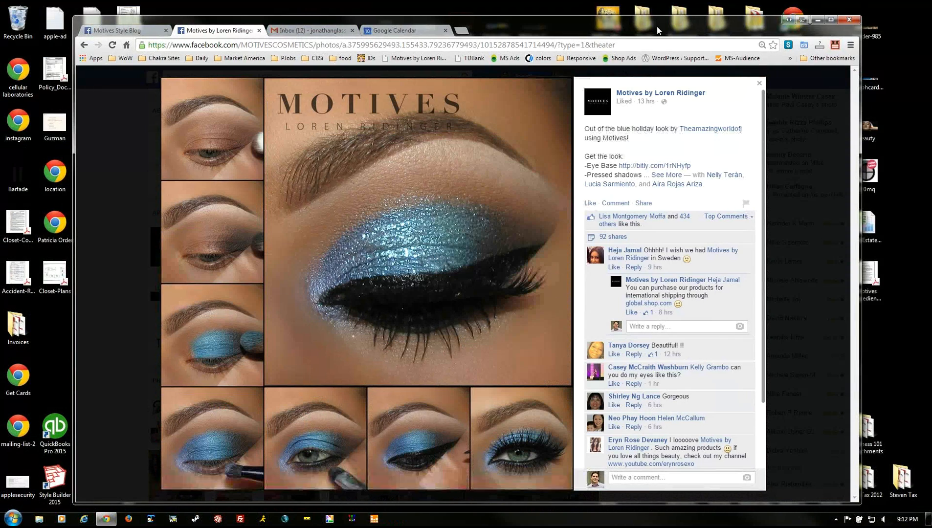
- Move the browser to the top-left, make it narrower, and reopen the blue holiday look photo viewer
drag(590, 17, 513, 5)
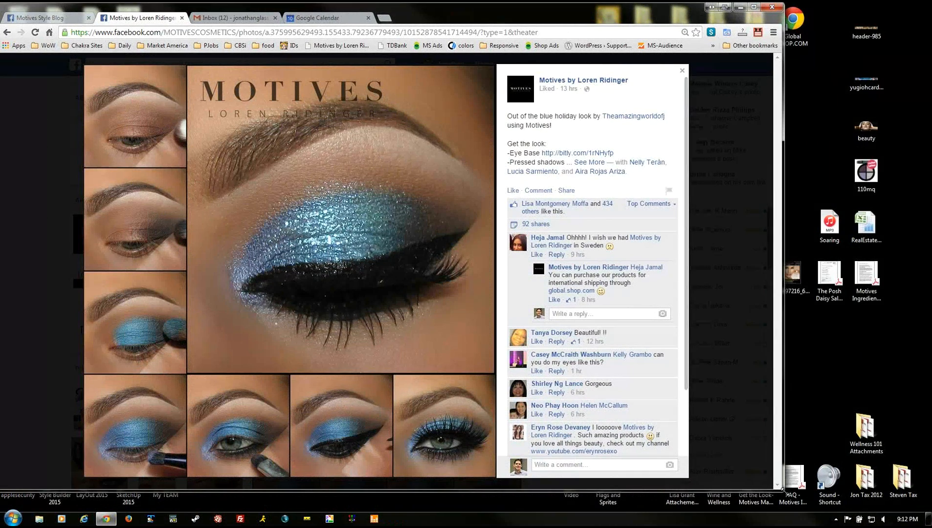
drag(652, 484, 594, 491)
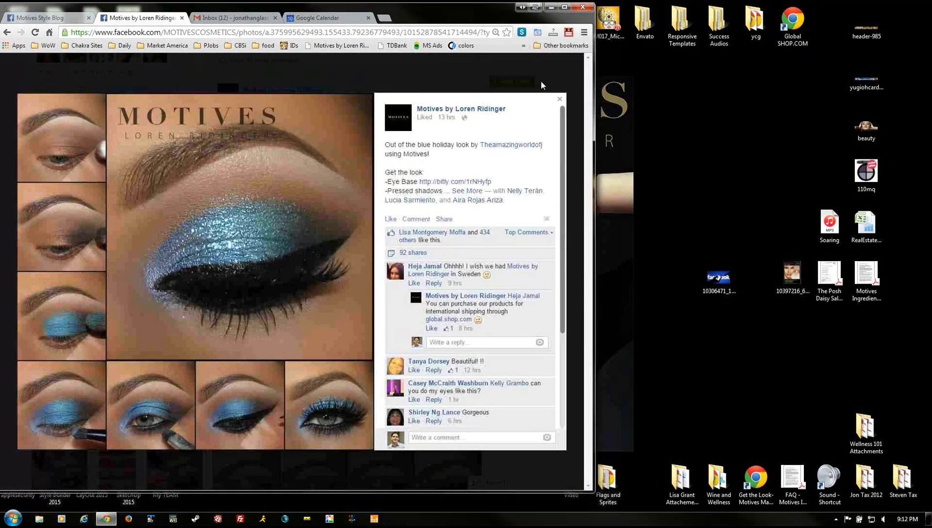
click(560, 100)
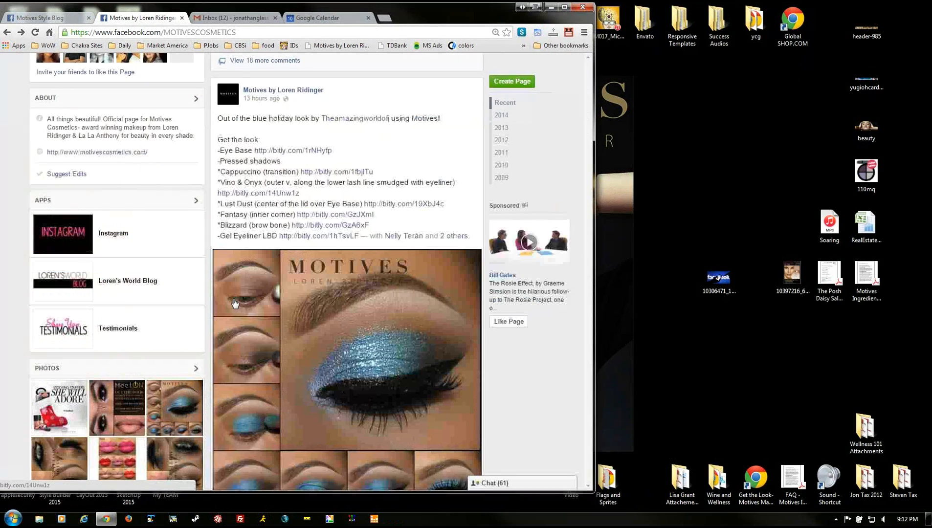
click(329, 333)
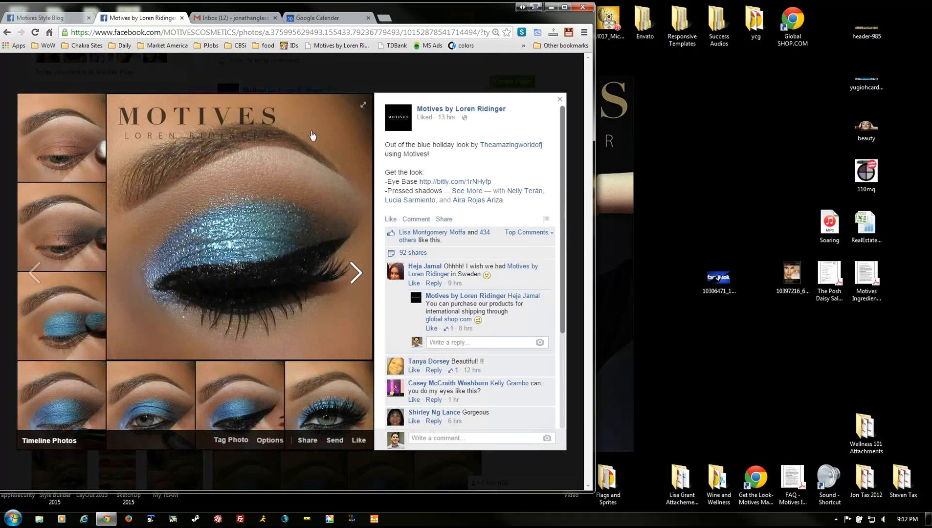
click(358, 109)
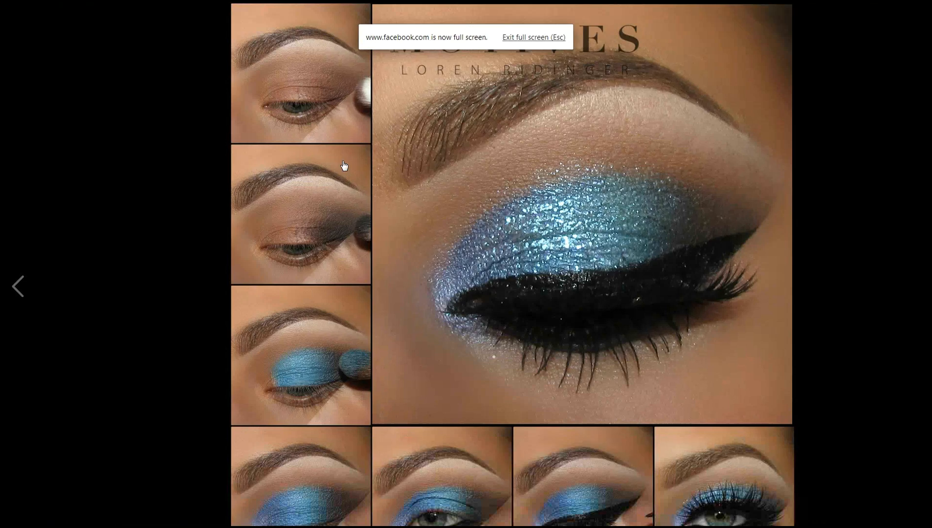
key(Escape)
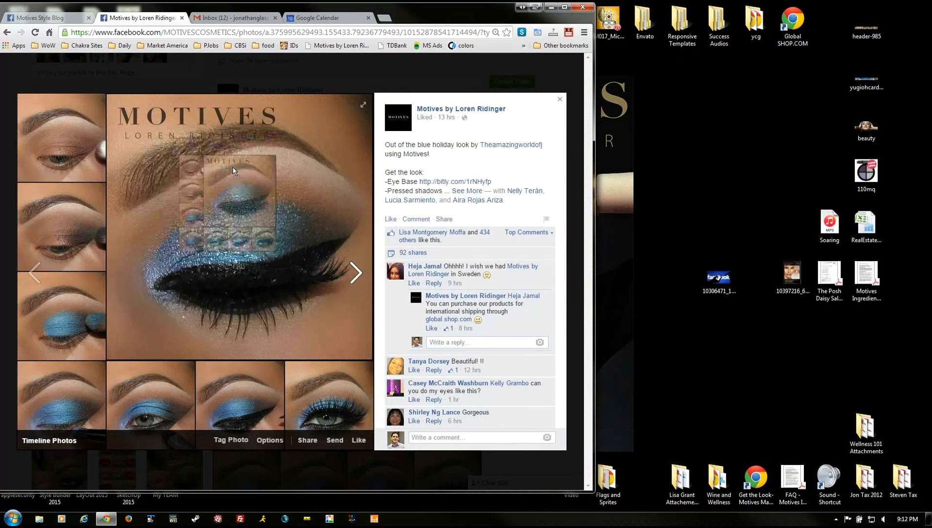
- Save the main photo to the desktop as 'Blue Holiday Look', correcting the filename typo
drag(233, 171, 643, 172)
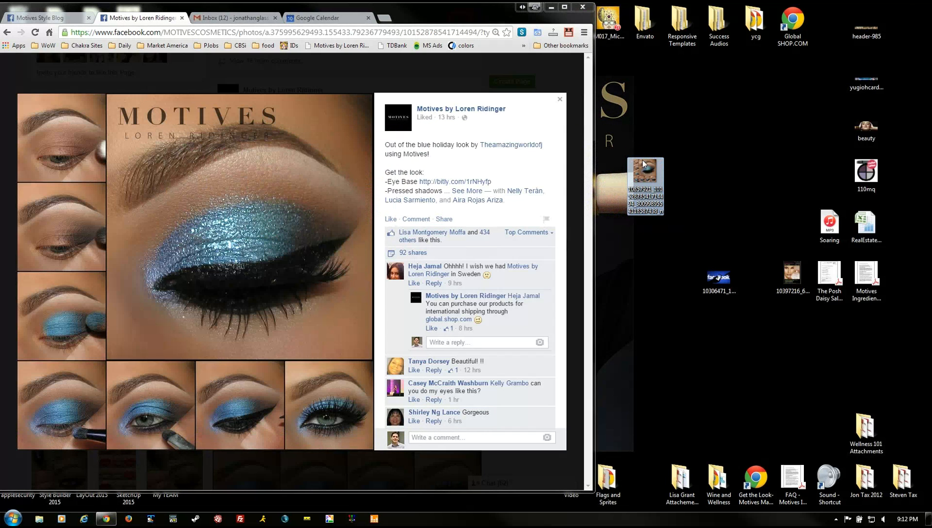
click(645, 192)
text(F)
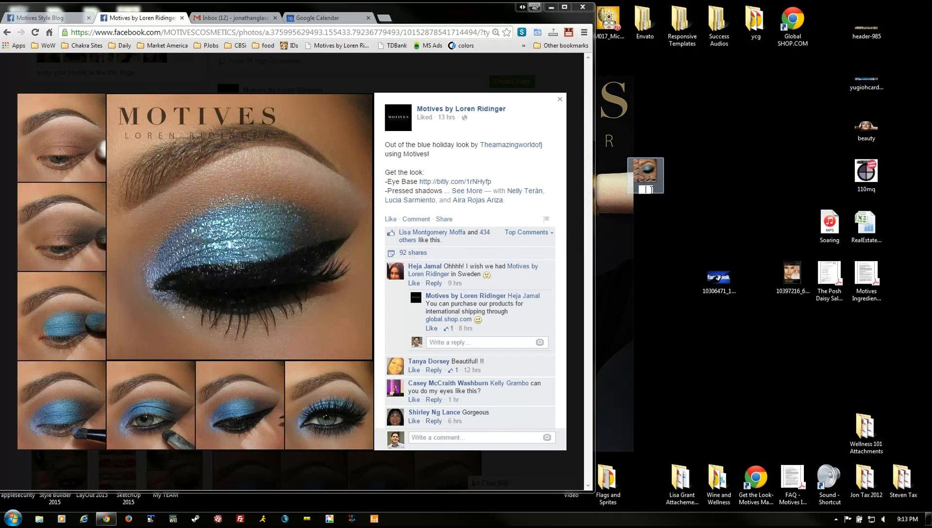
text(lue Holiday Look)
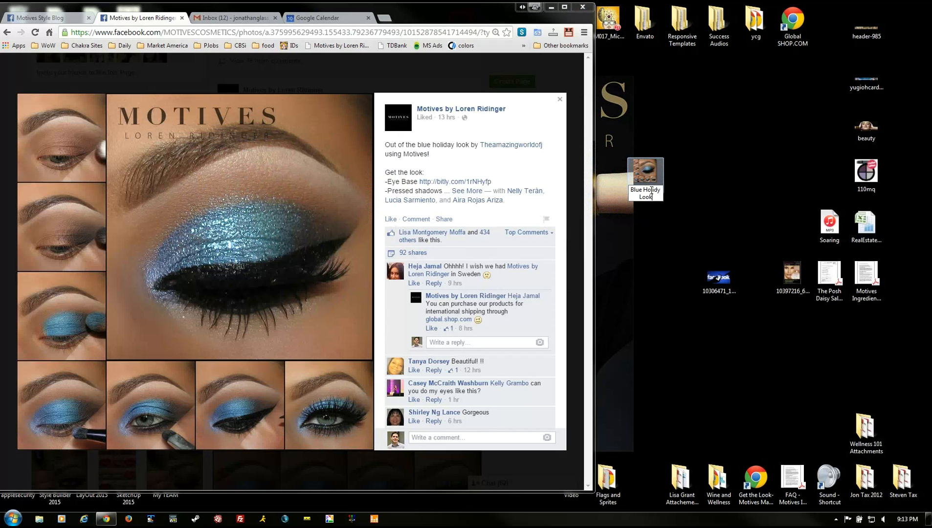
key(Return)
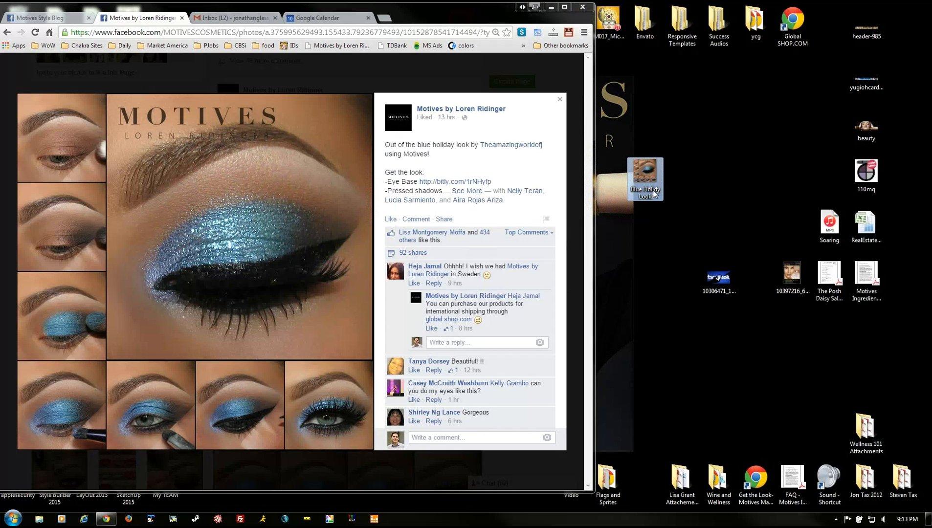
click(653, 194)
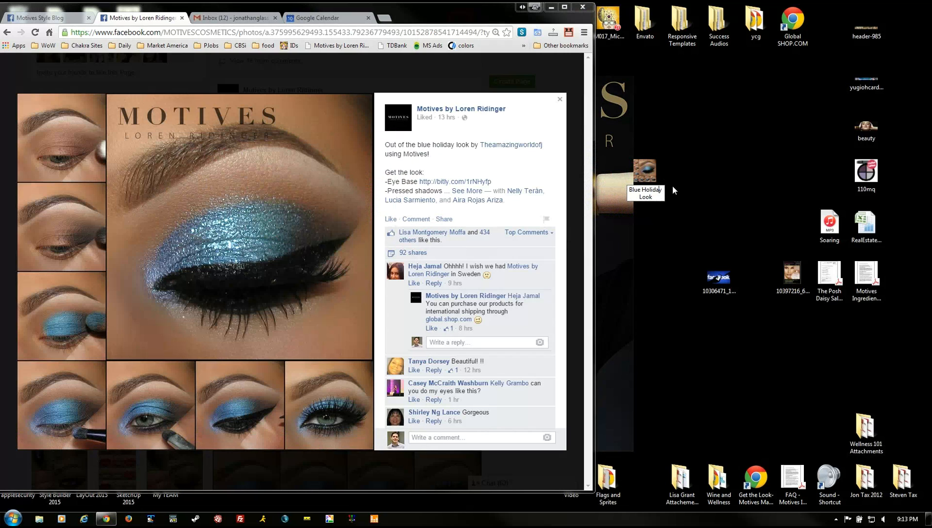
text(a)
key(Return)
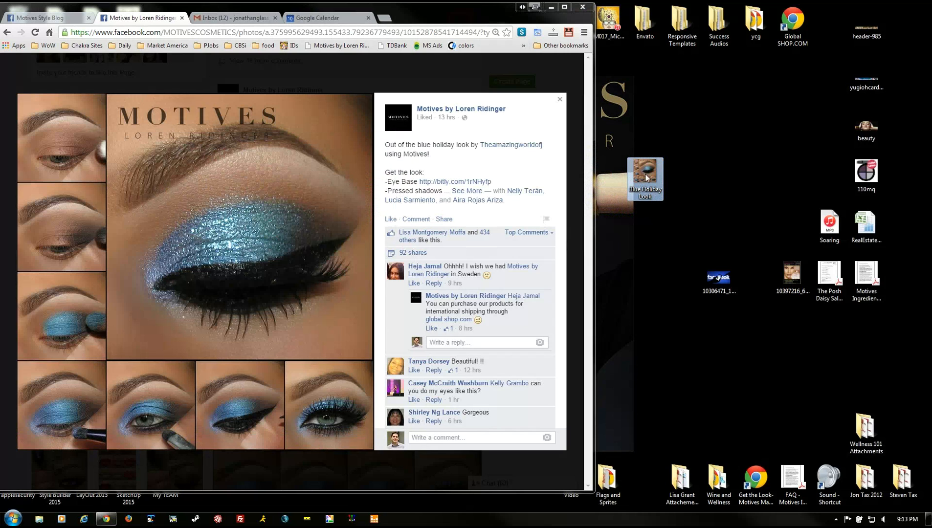
drag(646, 178, 680, 188)
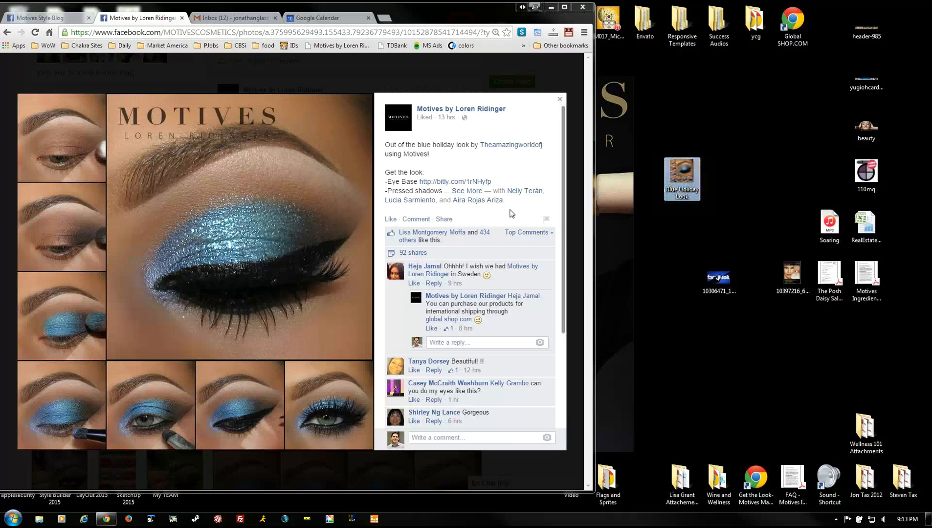
- Copy the expanded blue holiday look caption and paste it into a taller TextPad window
click(471, 192)
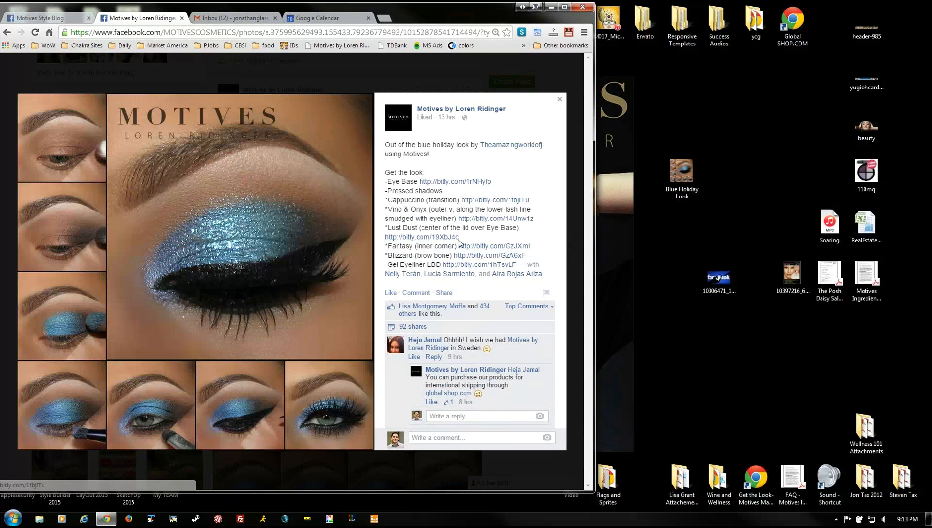
drag(387, 145, 552, 277)
key(ctrl+c)
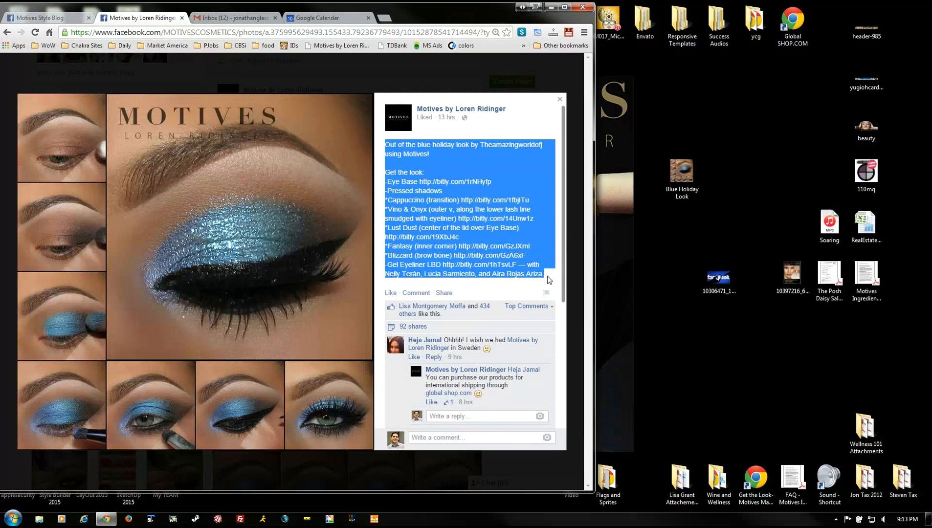
key(alt+Tab)
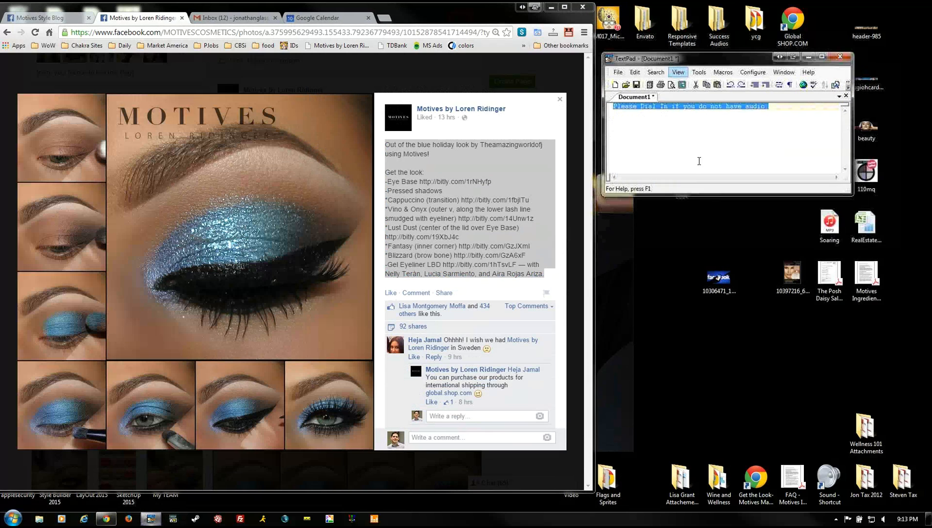
drag(693, 193, 700, 444)
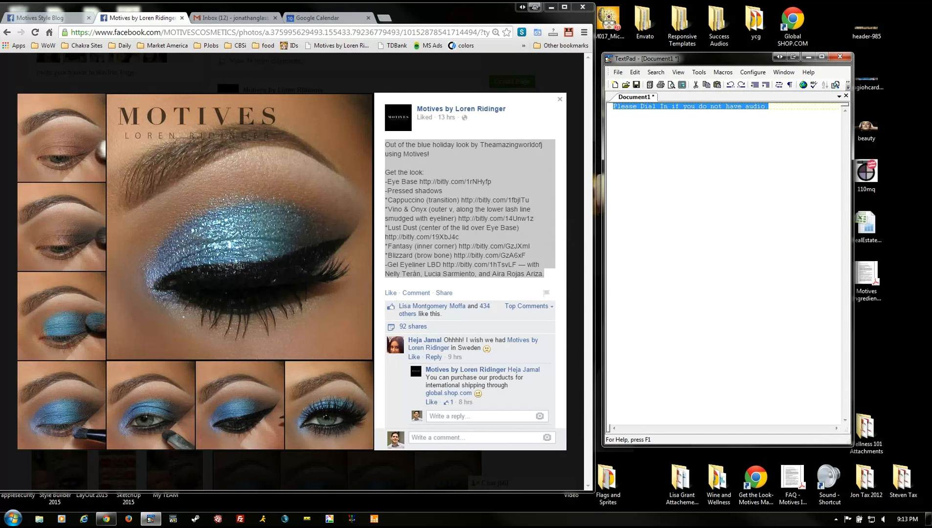
key(ctrl+v)
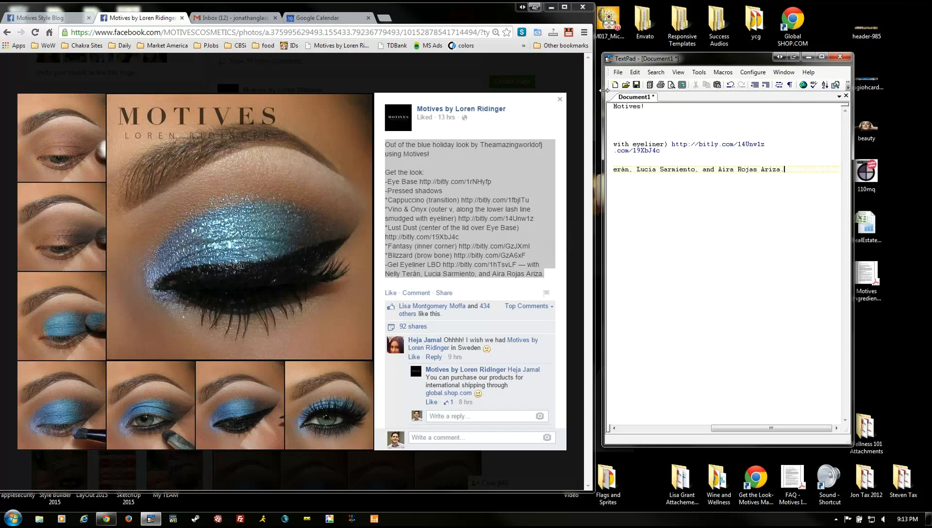
drag(604, 90, 437, 90)
- Insert a blank line above the pasted post text in TextPad
click(535, 119)
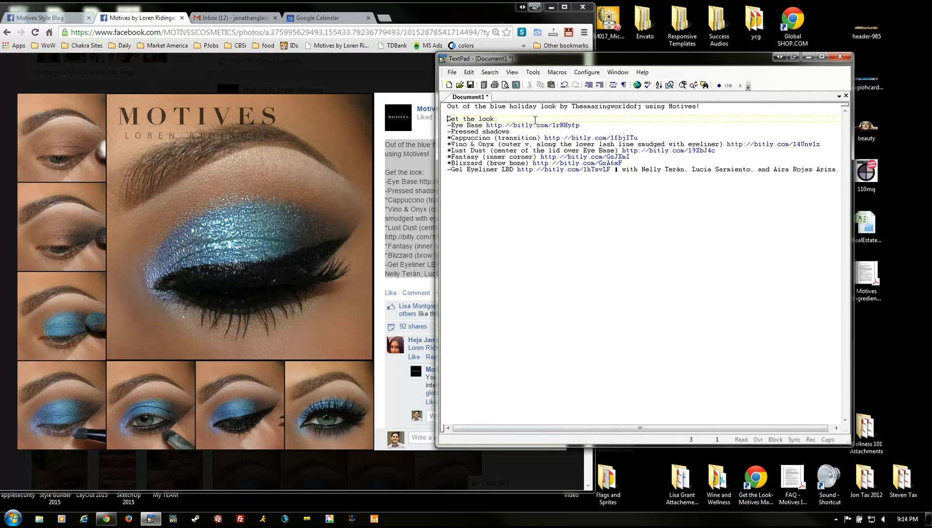
click(584, 109)
key(Home)
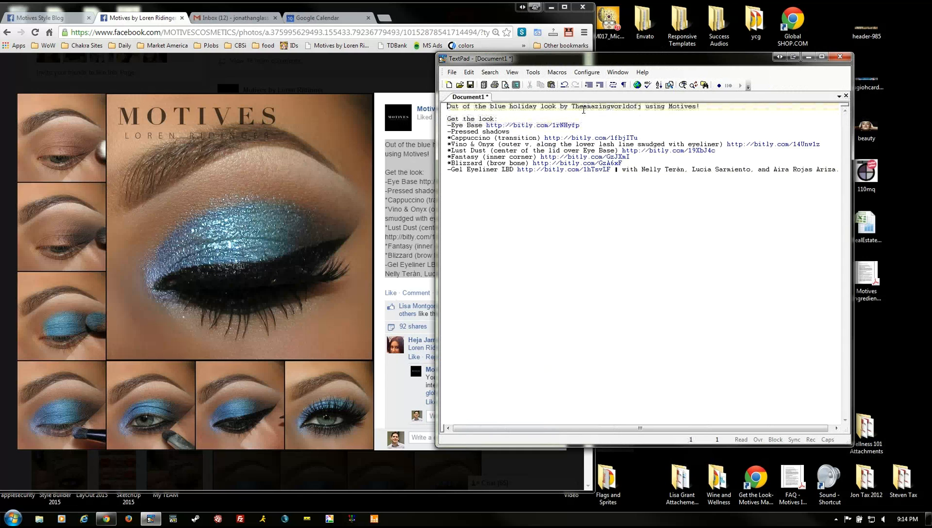
key(Return)
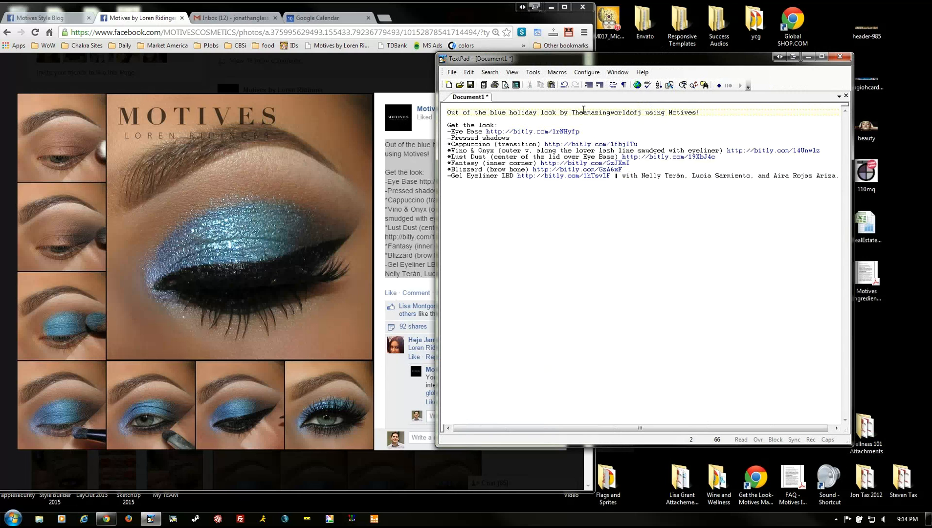
key(Down)
key(Down)
key(Down)
key(Home)
drag(486, 131, 586, 130)
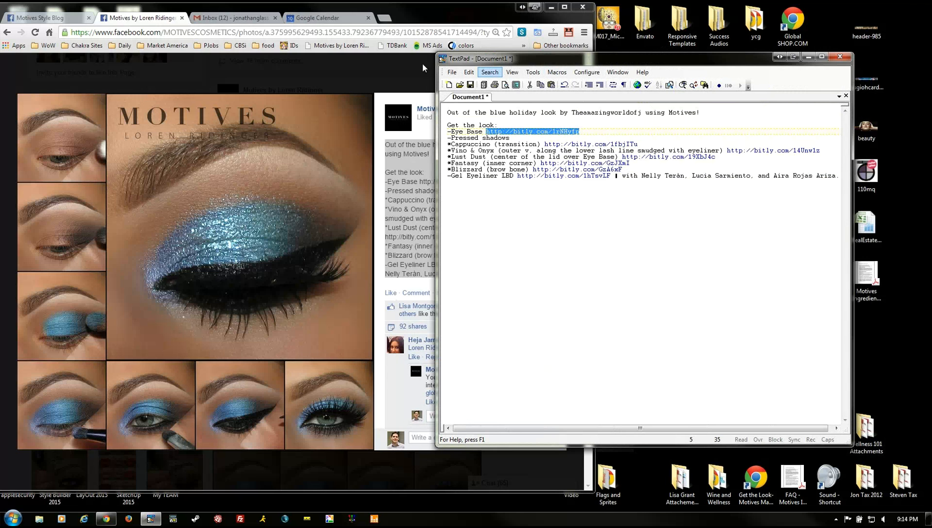
drag(493, 59, 646, 60)
- Load bitly.com in a new browser tab and scroll its bitlinks list
click(384, 18)
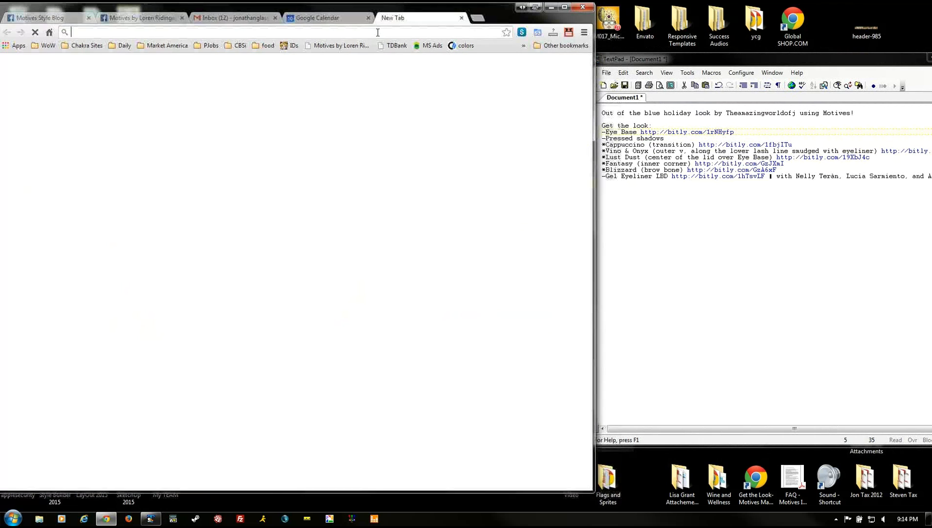
text(bitly.com)
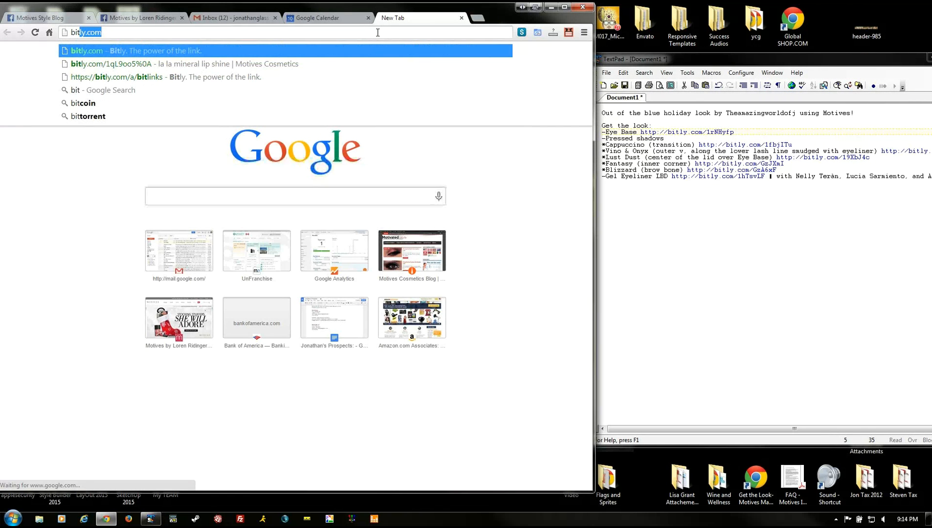
key(Return)
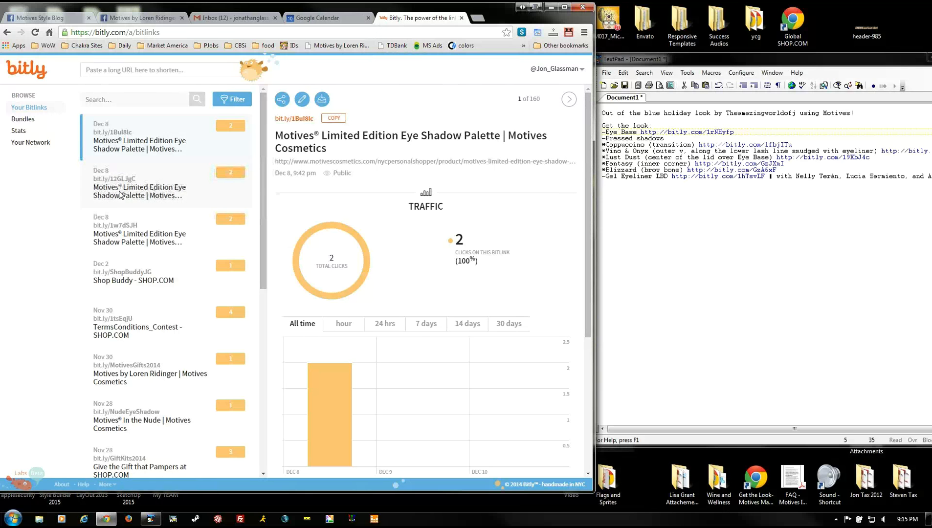
scroll(120, 195, down, 3)
mouse_move(262, 190)
mouse_down()
mouse_move(263, 319)
mouse_move(273, 177)
mouse_up()
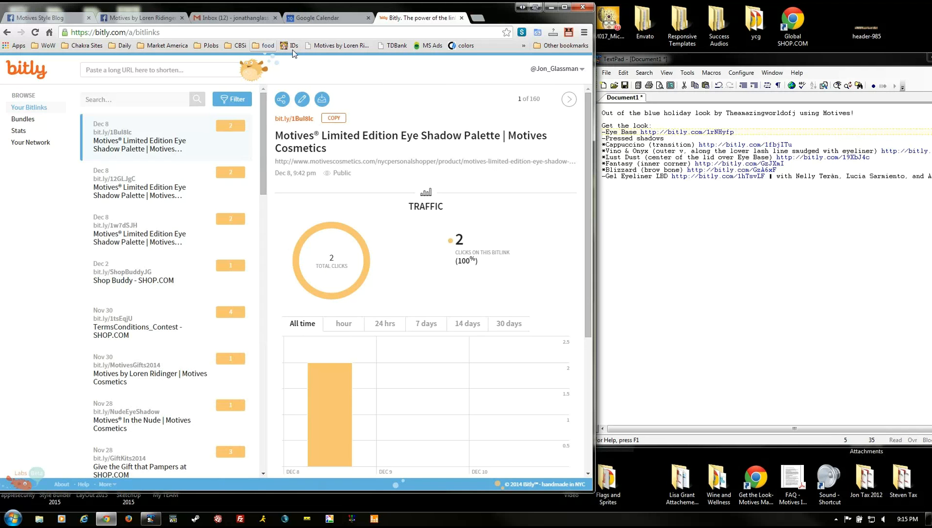
- Reselect the complete Eye Base link in the TextPad document
click(753, 129)
drag(735, 131, 644, 133)
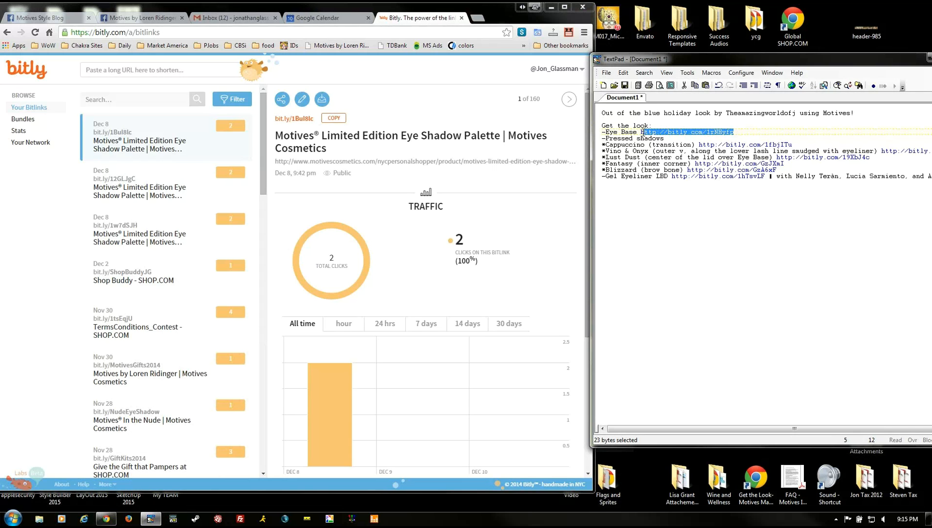
click(641, 132)
drag(641, 132, 739, 132)
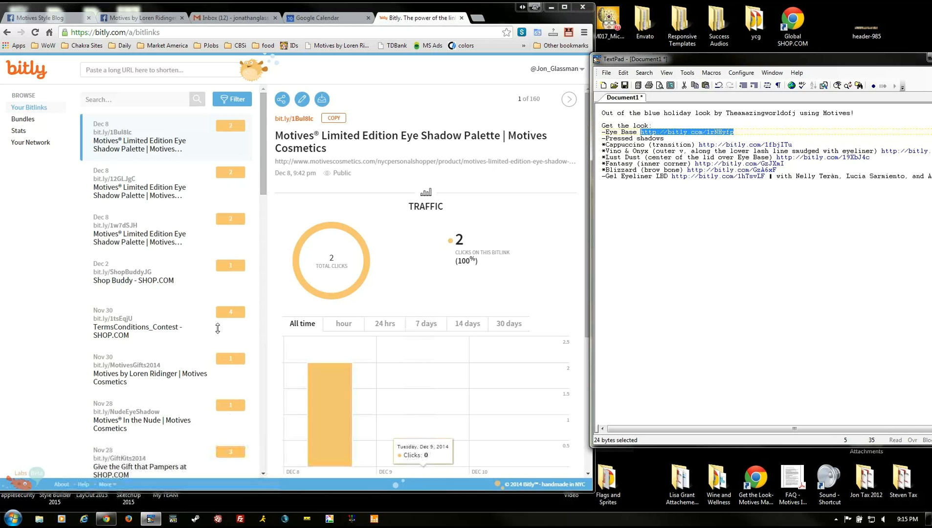
click(478, 17)
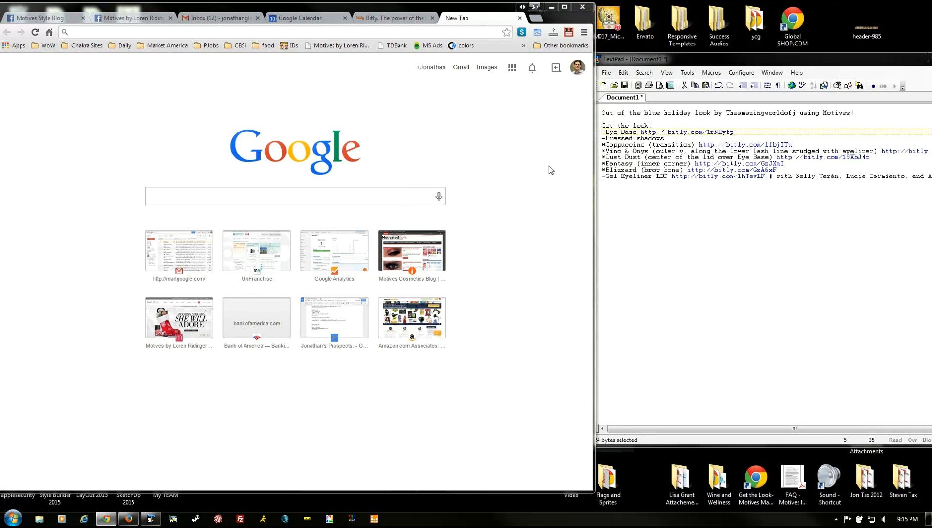
- Clear the browser's cookies and cache from the new tab
click(523, 169)
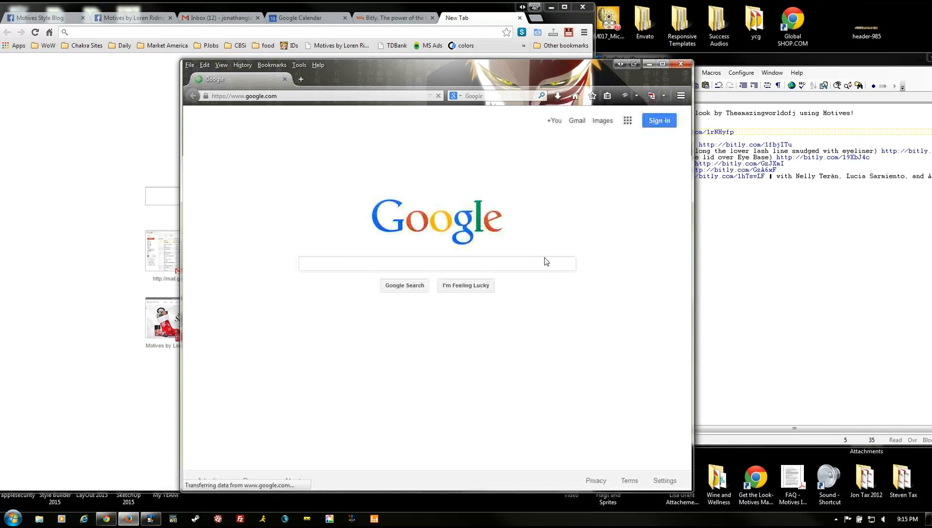
key(ctrl+shift+Delete)
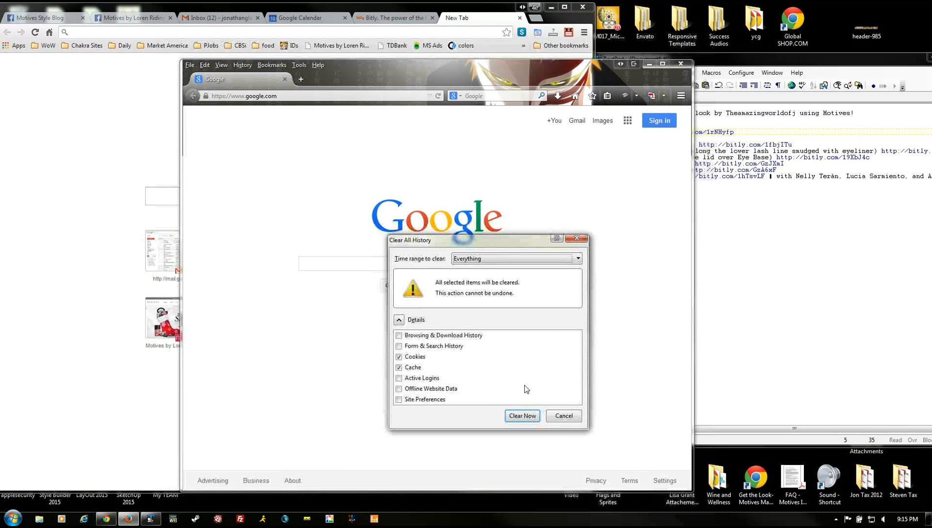
click(530, 420)
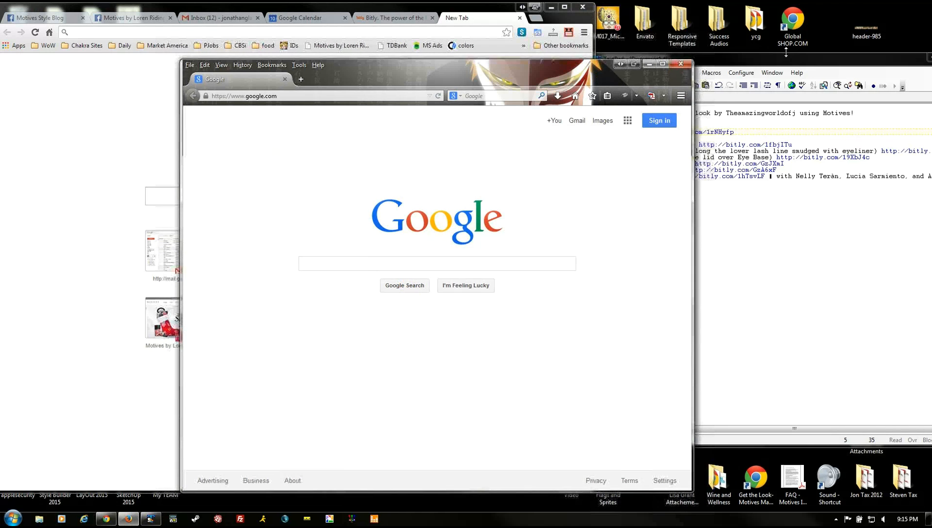
- Copy the Eye Base Bitlink from TextPad, load it in Firefox, and move Firefox aside
click(796, 128)
click(792, 144)
drag(792, 144, 642, 133)
key(ctrl+c)
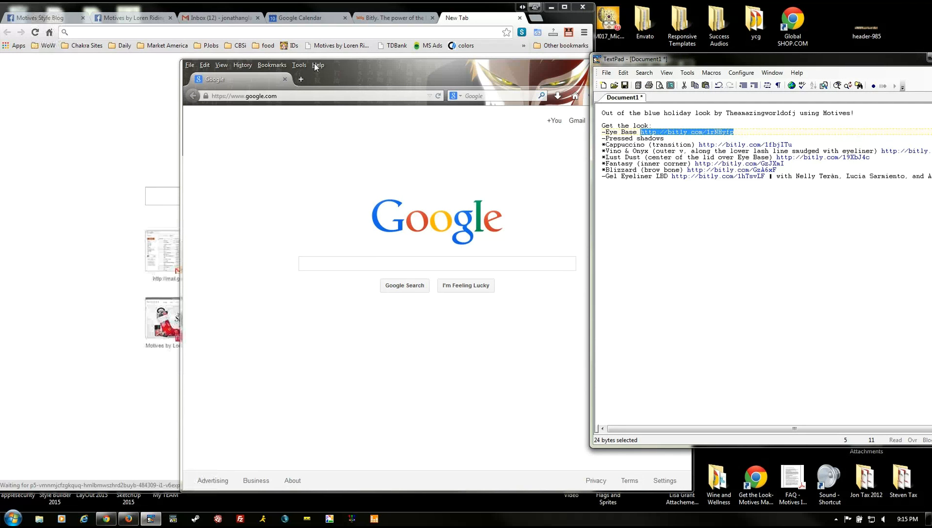
click(306, 96)
key(ctrl+v)
key(Return)
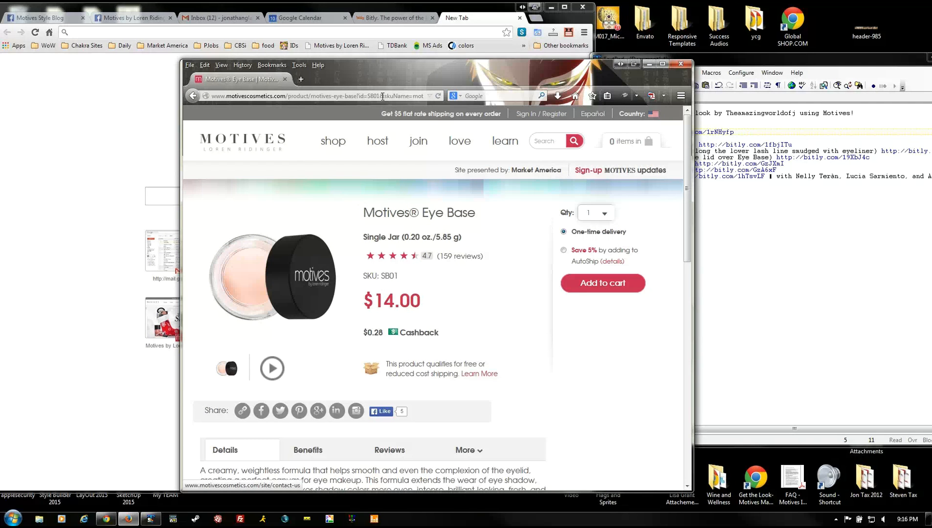
click(620, 64)
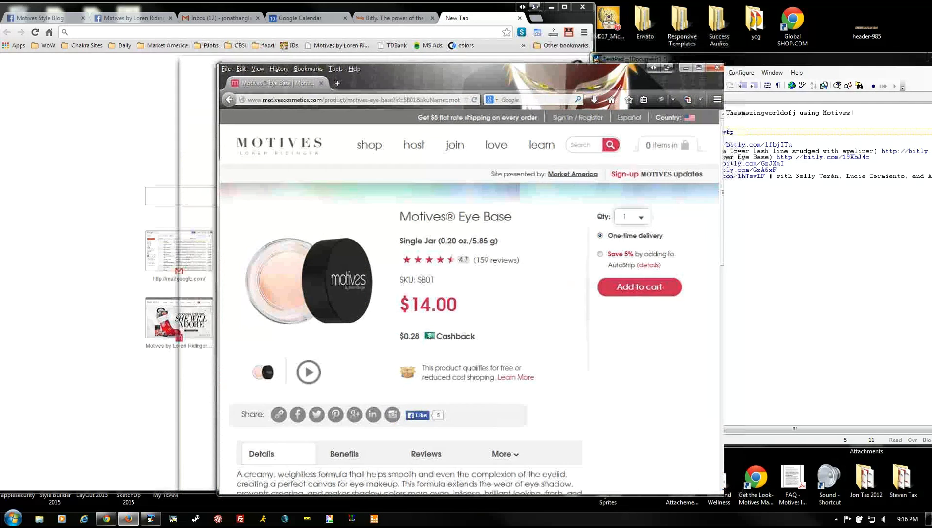
click(536, 18)
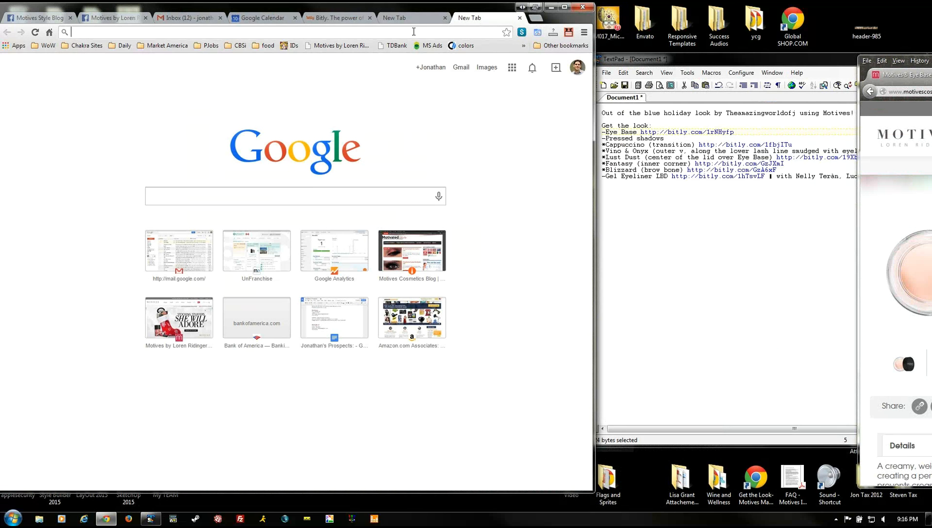
- Load shop.motivatedstyle.com in the new tab and reposition the browser window
text(sho)
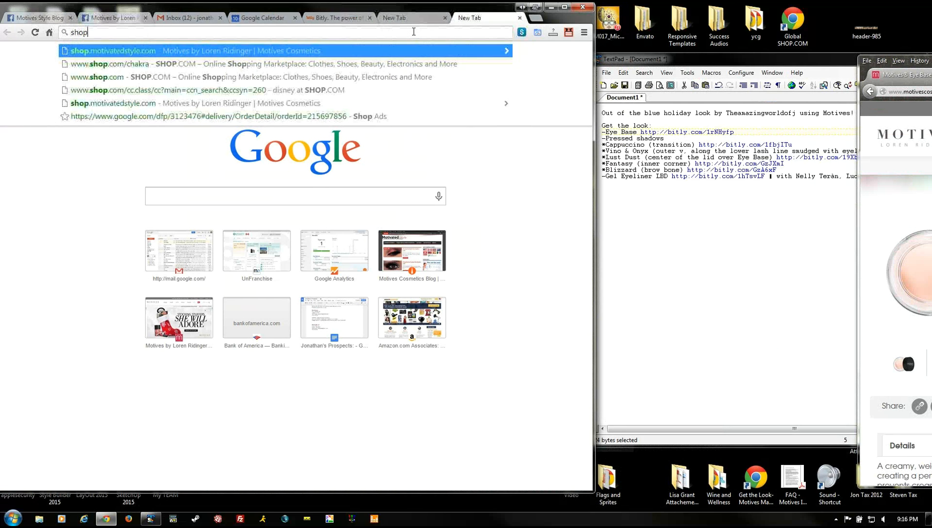
text(p)
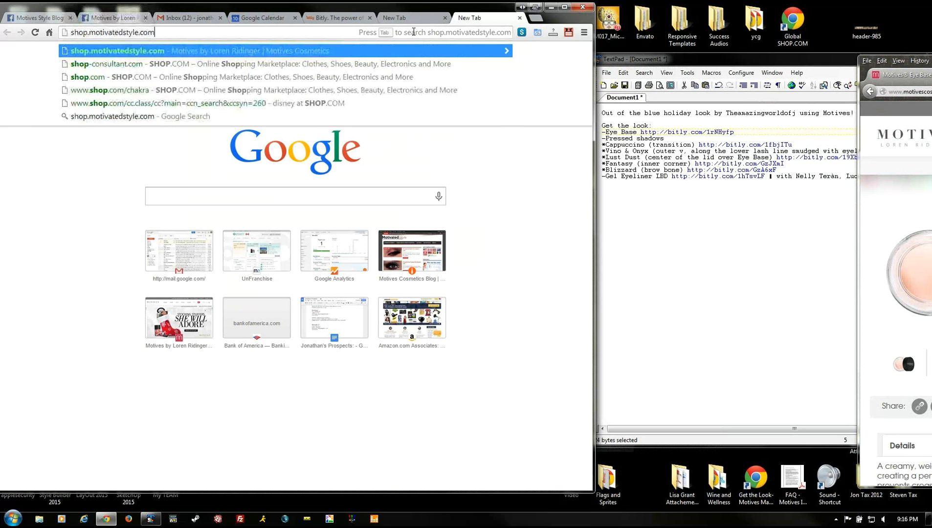
key(Return)
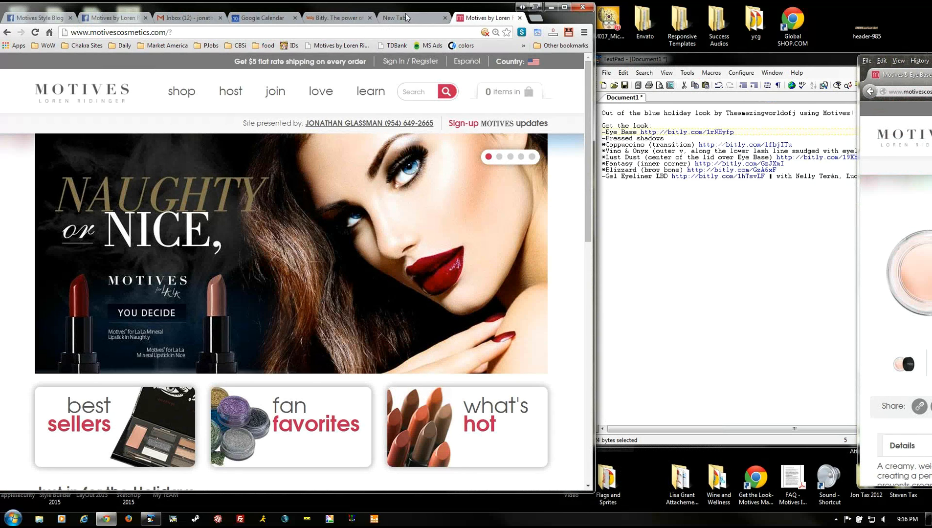
drag(376, 7, 419, 16)
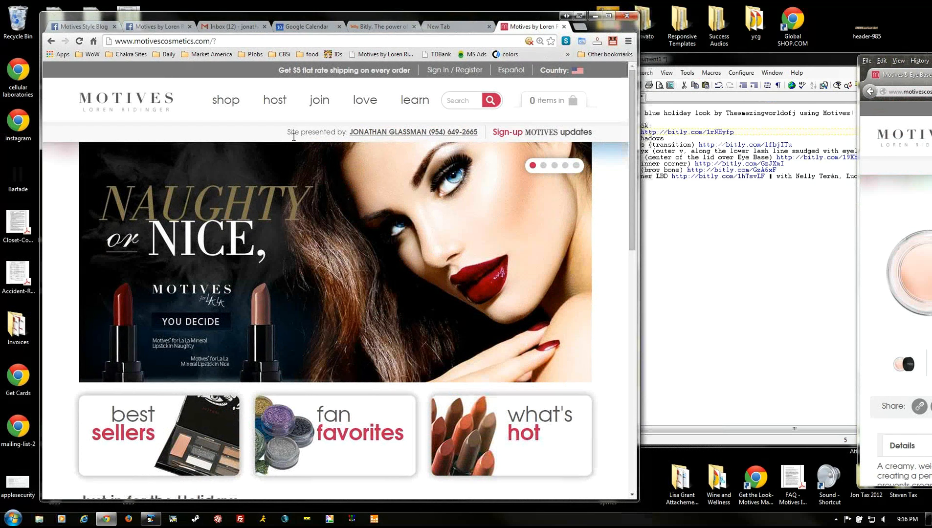
drag(288, 133, 477, 133)
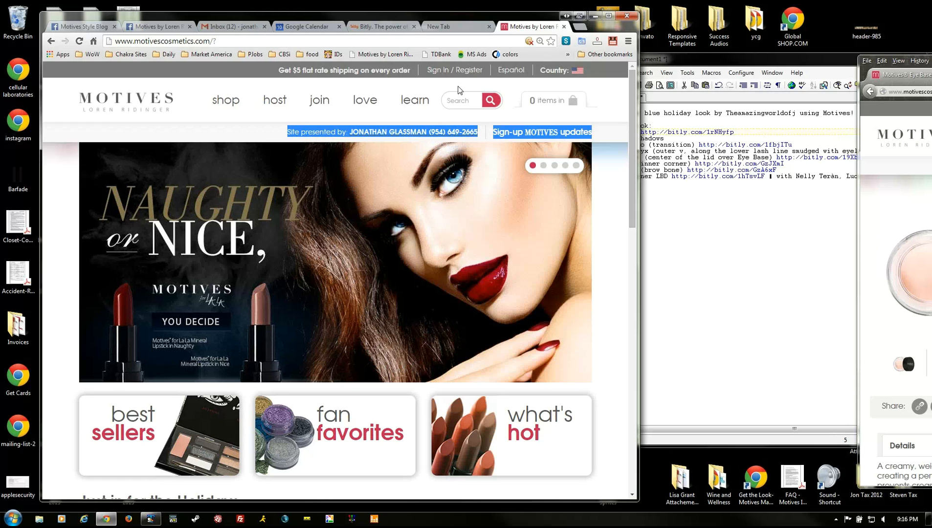
click(419, 86)
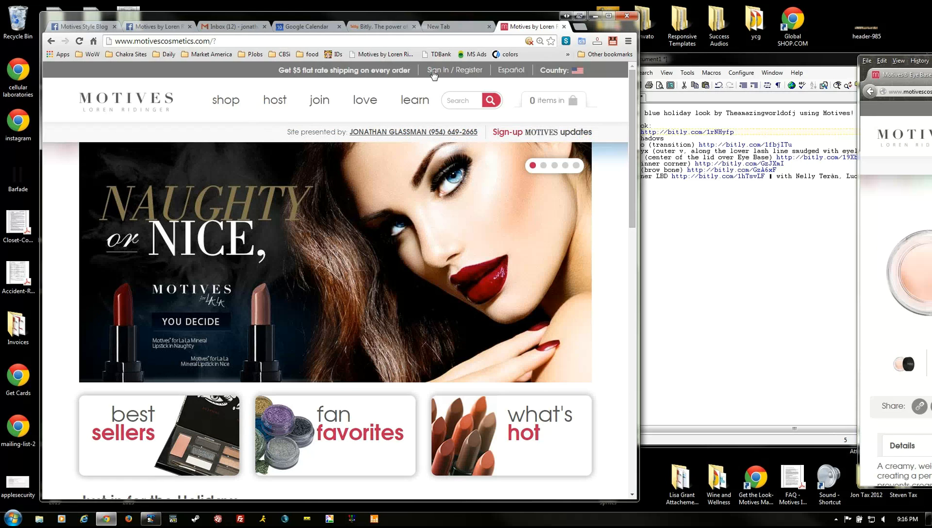
- Sign in to the Motives Cosmetics account using the saved credentials
click(433, 73)
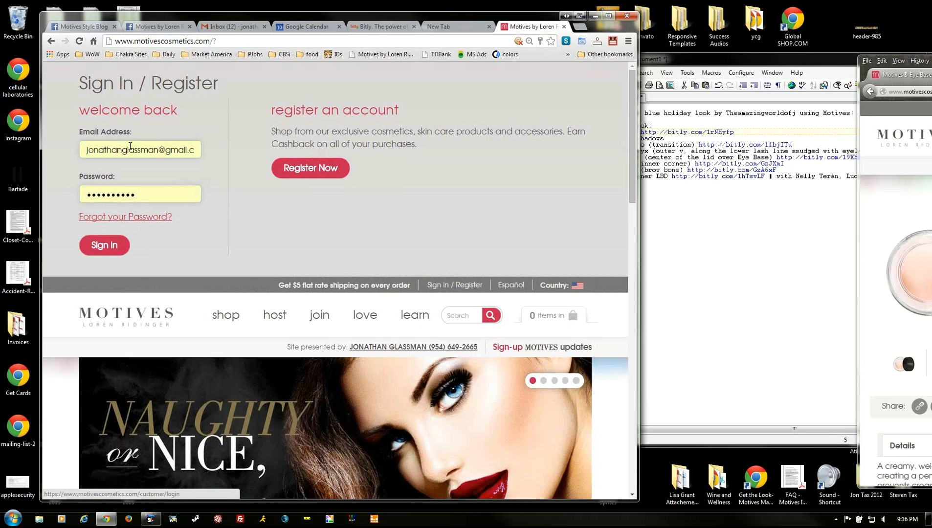
click(103, 245)
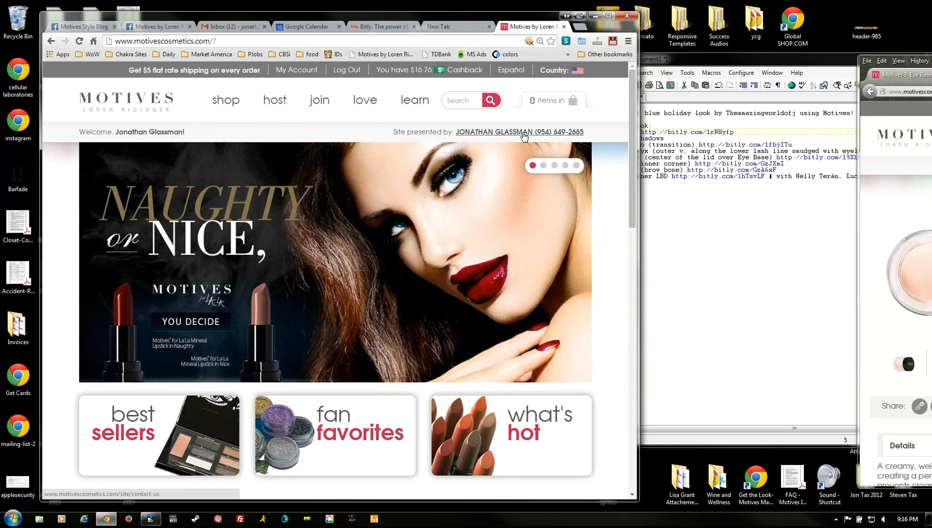
click(697, 260)
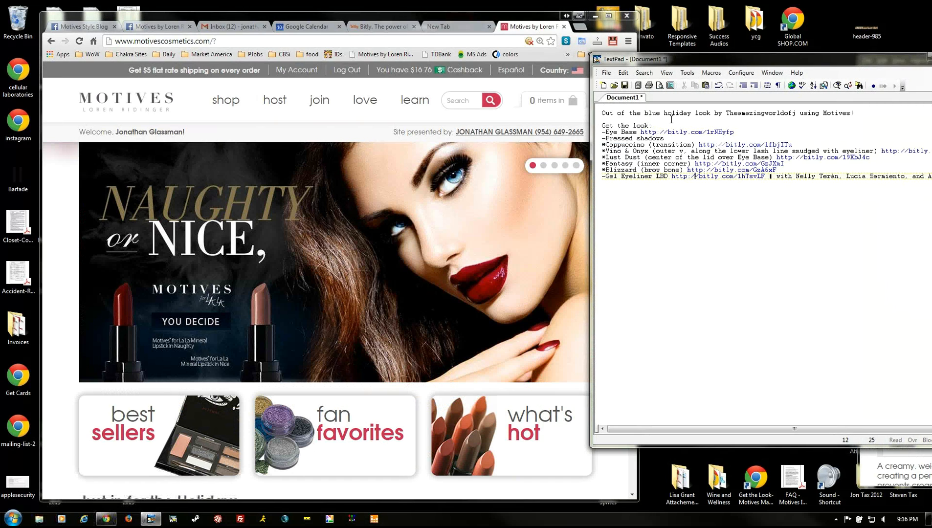
- Open the Eye Base Bitlink from TextPad in the signed-in Motives Cosmetics browser tab
drag(641, 131, 734, 132)
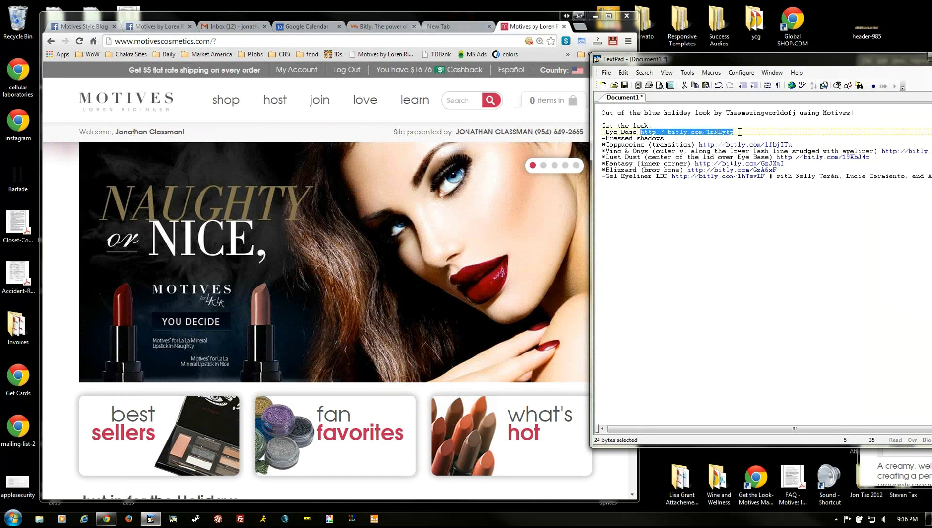
click(250, 40)
key(ctrl+v)
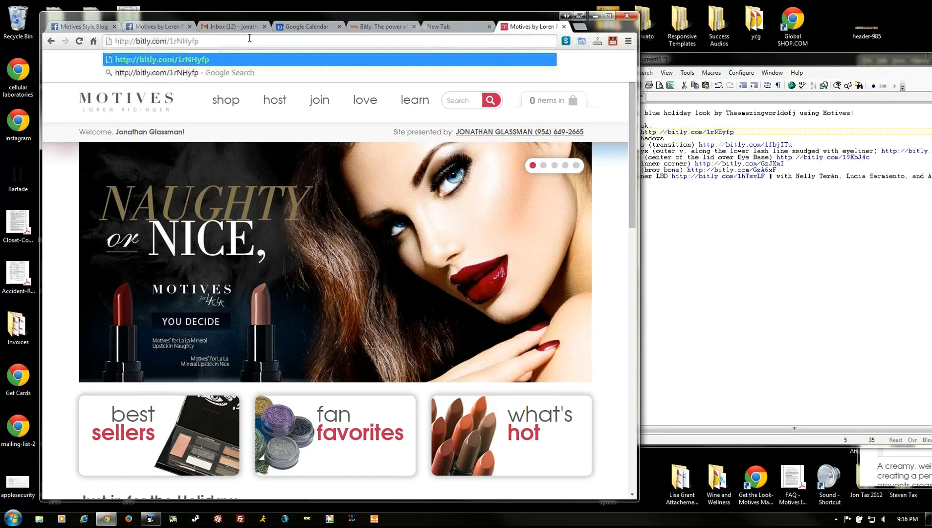
key(Return)
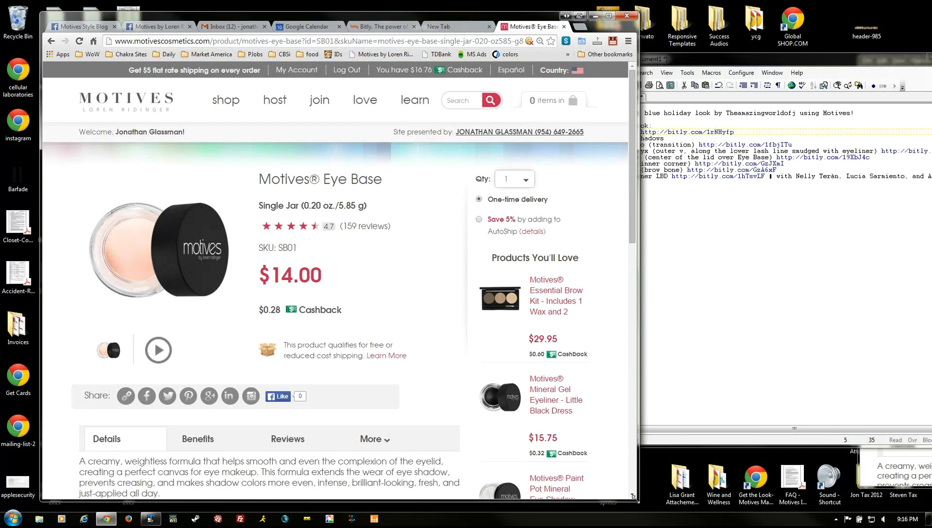
- Shrink the browser window, inspect the Eye Base product page address, and scroll to the footer
drag(636, 499, 607, 482)
drag(115, 41, 416, 42)
key(Home)
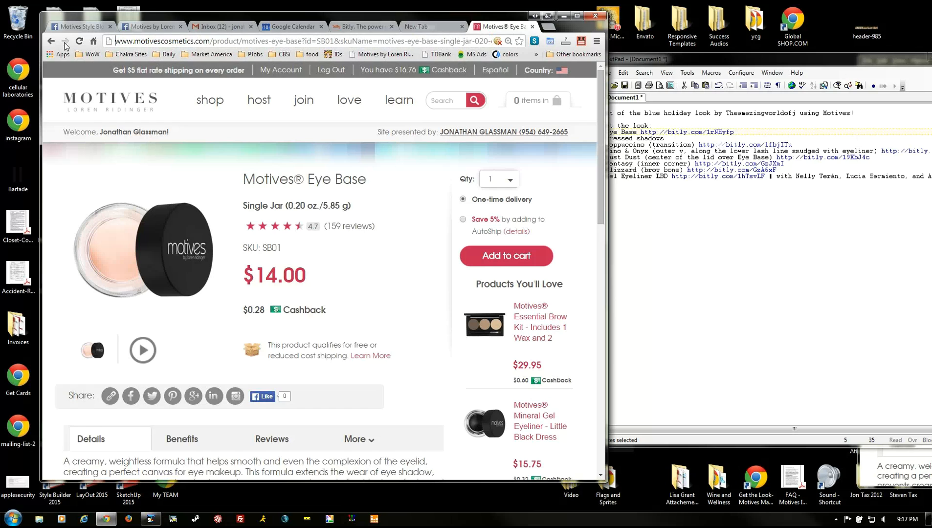
drag(203, 40, 243, 40)
click(211, 40)
scroll(235, 197, down, 8)
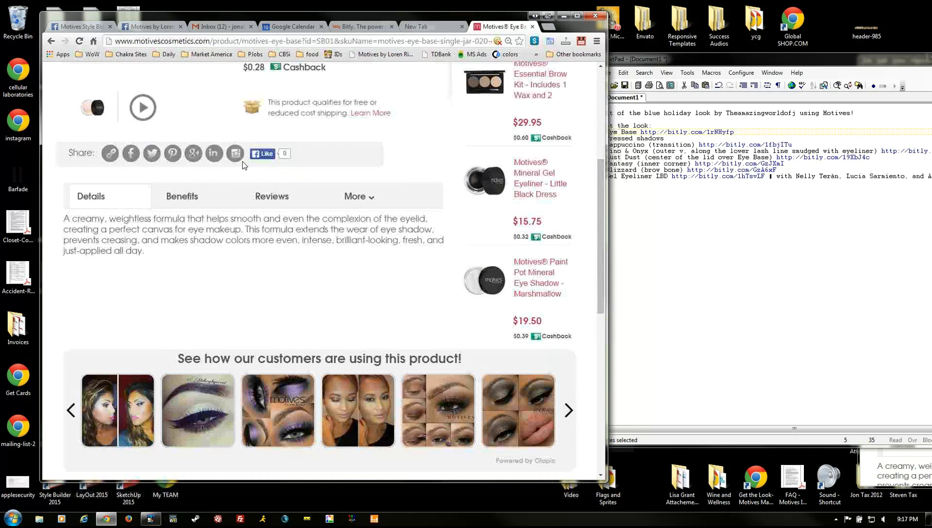
scroll(235, 196, up, 7)
scroll(234, 196, up, 1)
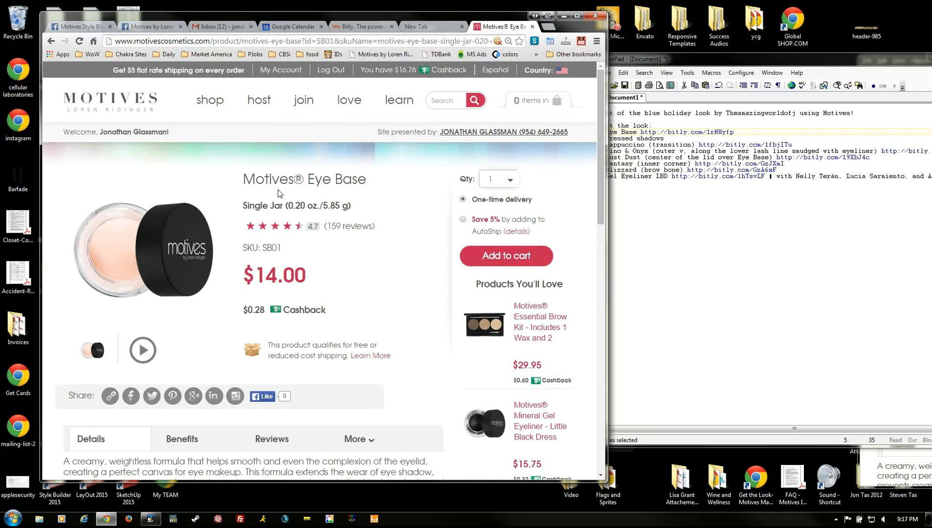
scroll(210, 283, down, 8)
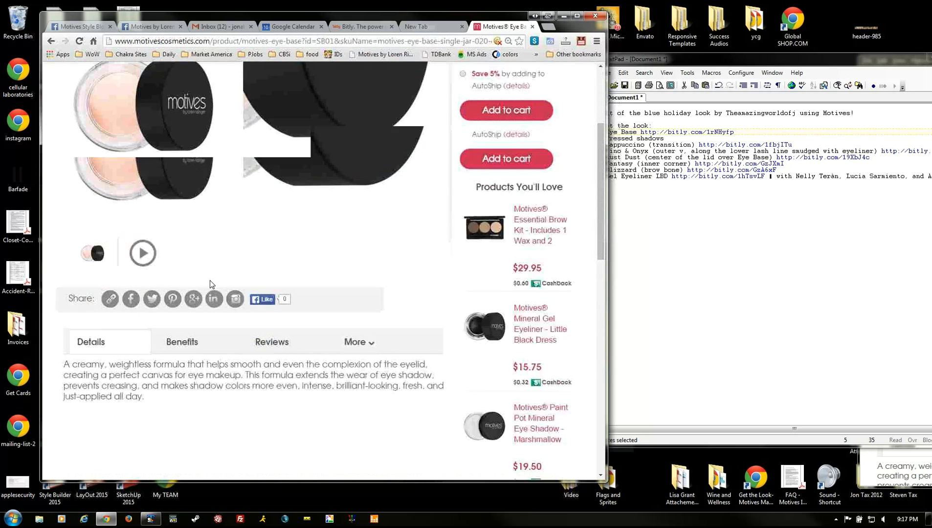
scroll(207, 280, down, 4)
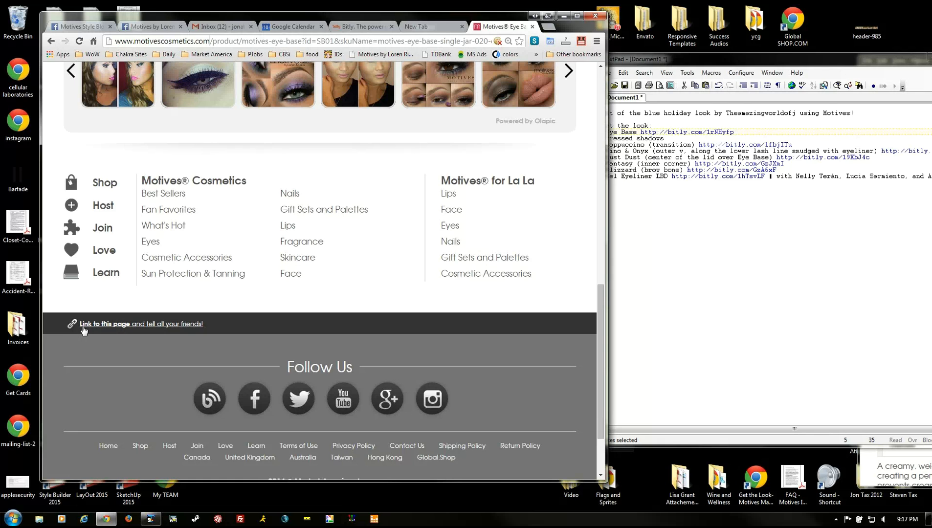
- Copy the Eye Base page's shareable link and paste it below the product list in TextPad
click(141, 327)
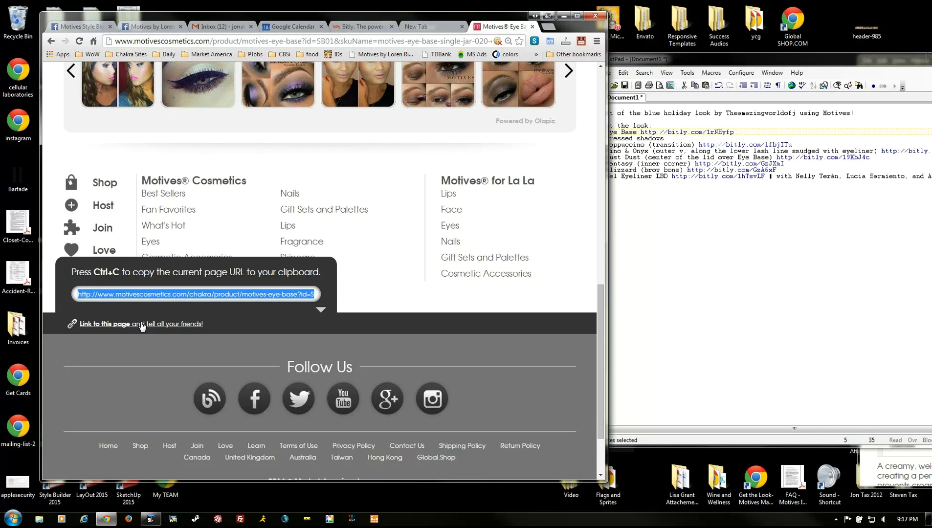
click(739, 301)
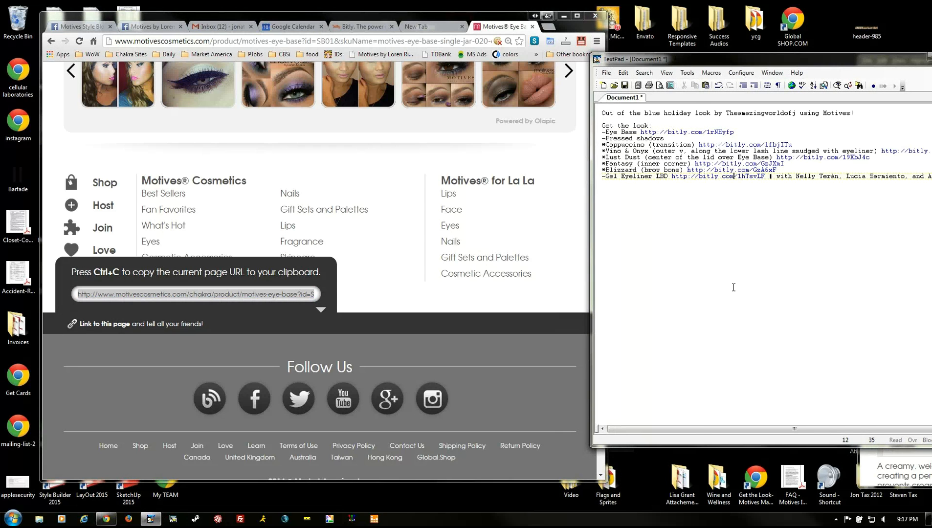
click(733, 288)
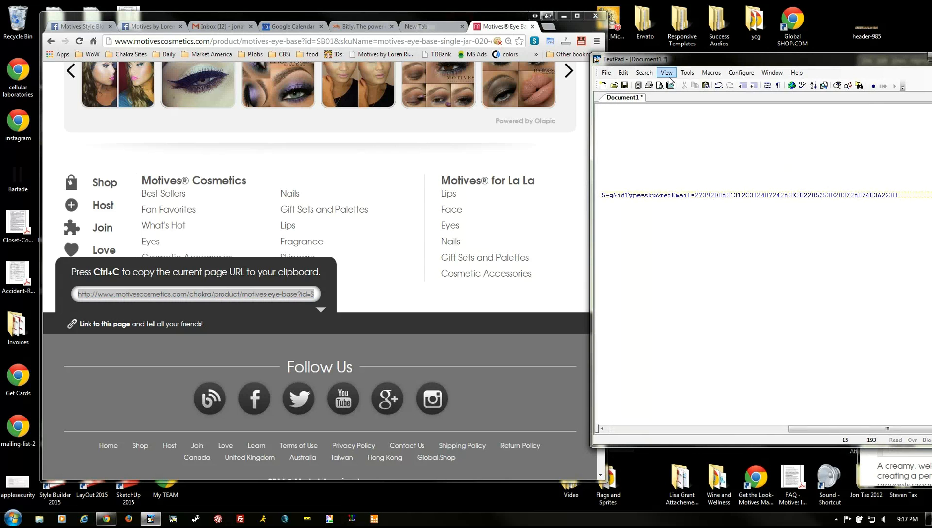
- Reposition the TextPad window and compare the pasted link with the product page address
drag(780, 59, 378, 56)
key(Home)
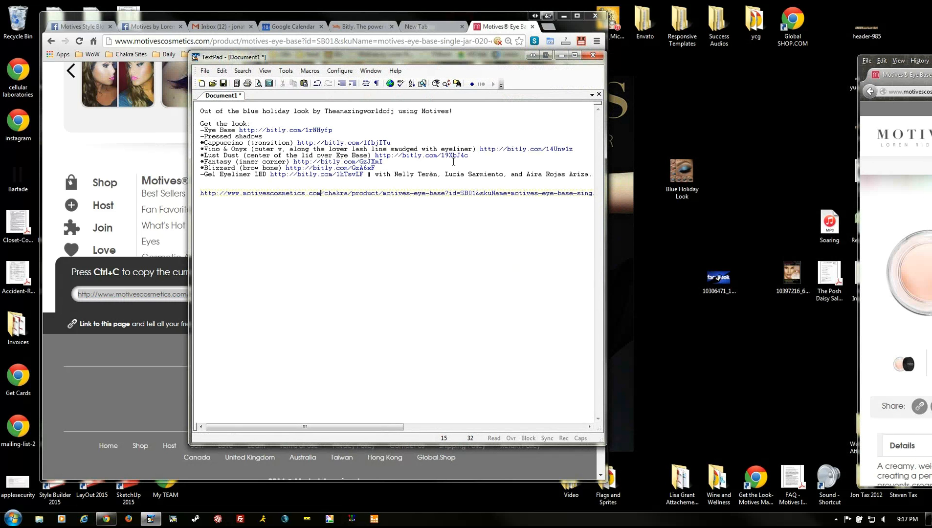
key(shift+Right)
key(shift+Right)
key(shift+Right)
key(shift+Right)
key(shift+Right)
key(shift+Right)
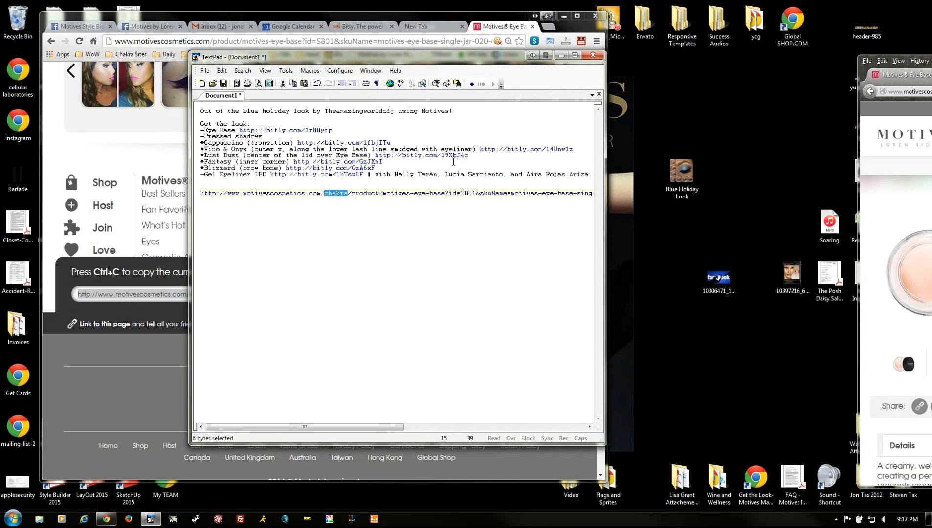
key(Right)
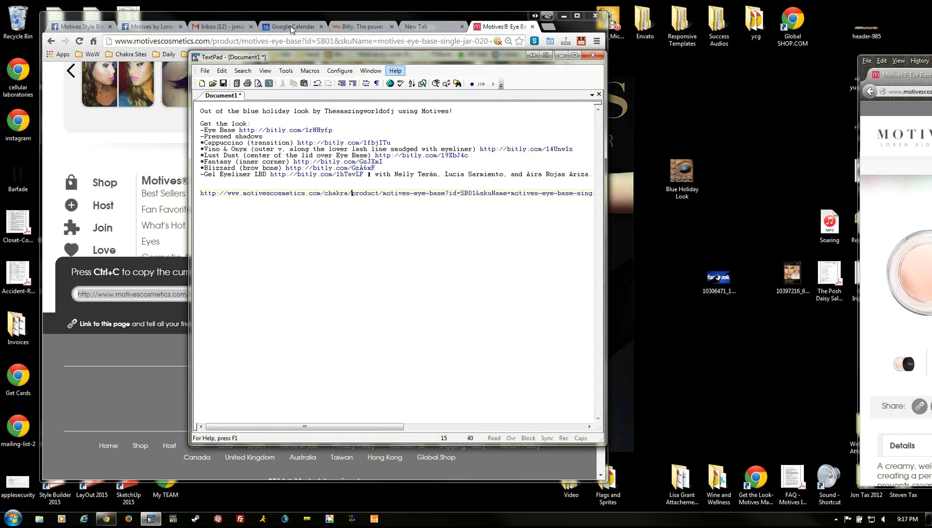
drag(257, 58, 236, 77)
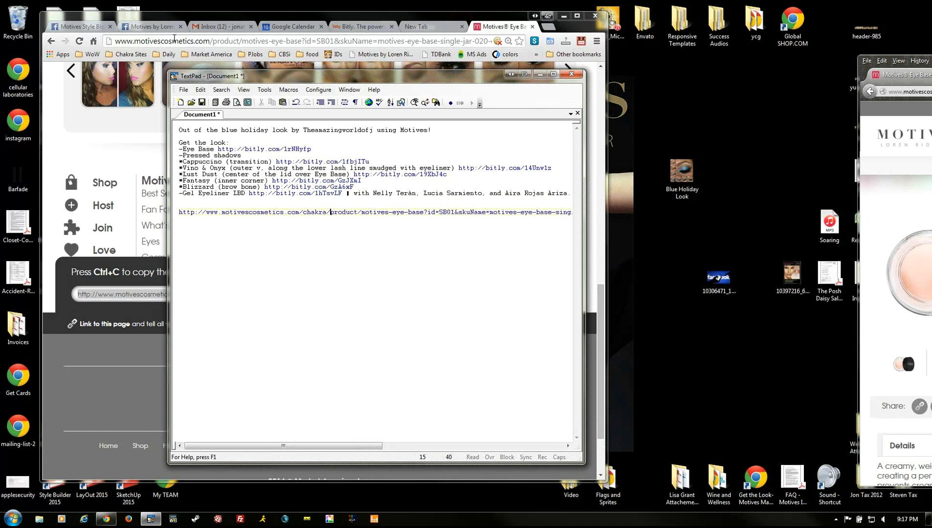
drag(173, 42, 316, 41)
click(221, 42)
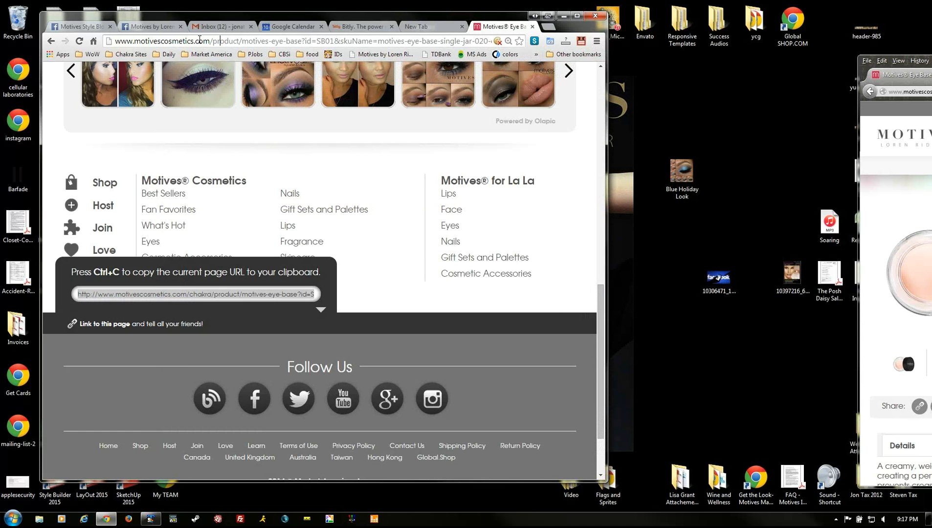
key(alt+Tab)
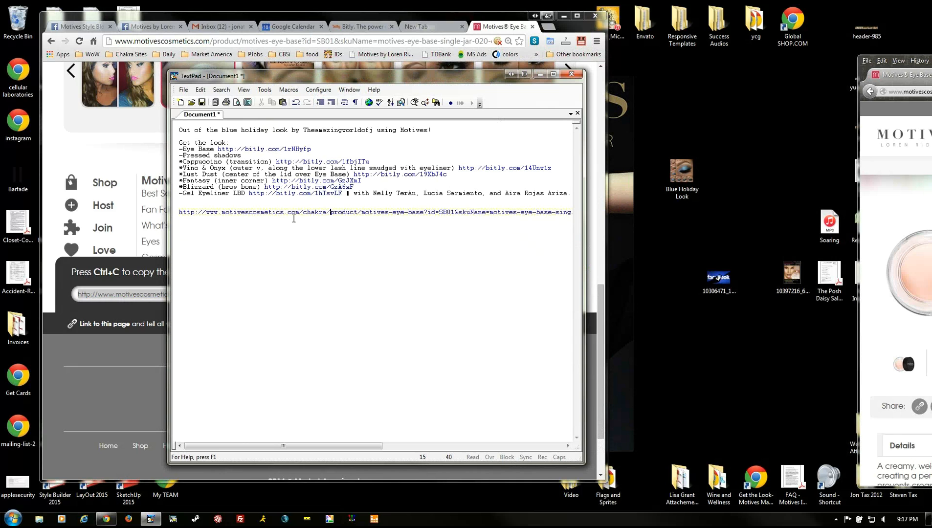
- Delete the refEmail tracking part from the long URL and select the whole Eye Base URL line
drag(300, 209, 335, 211)
click(369, 212)
key(End)
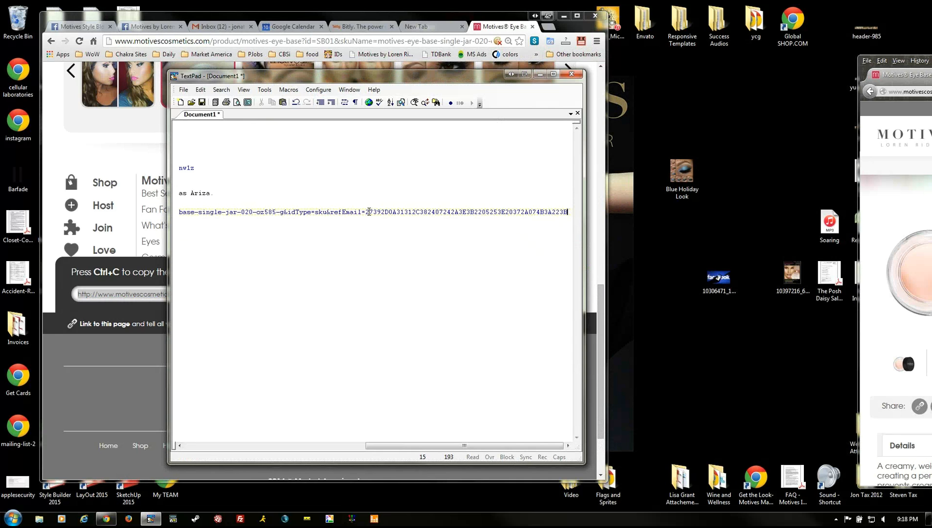
drag(335, 212, 579, 221)
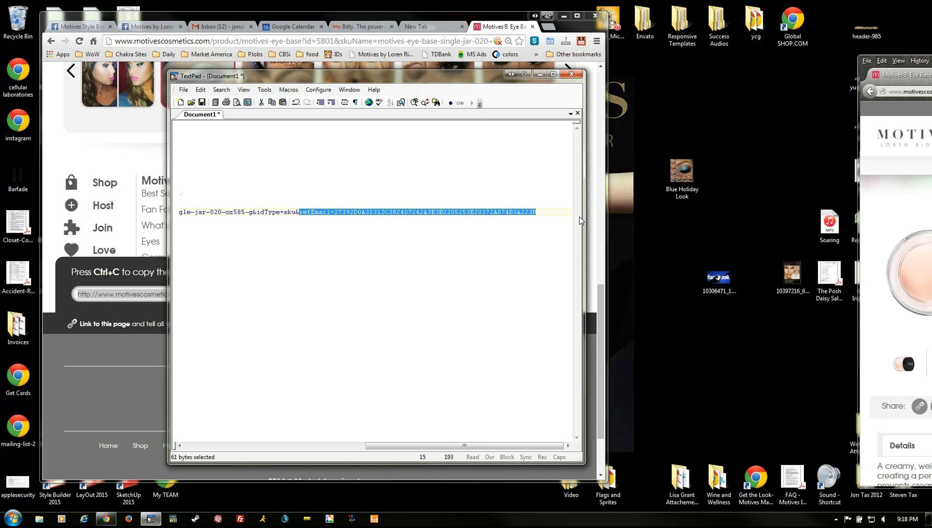
key(Delete)
key(Home)
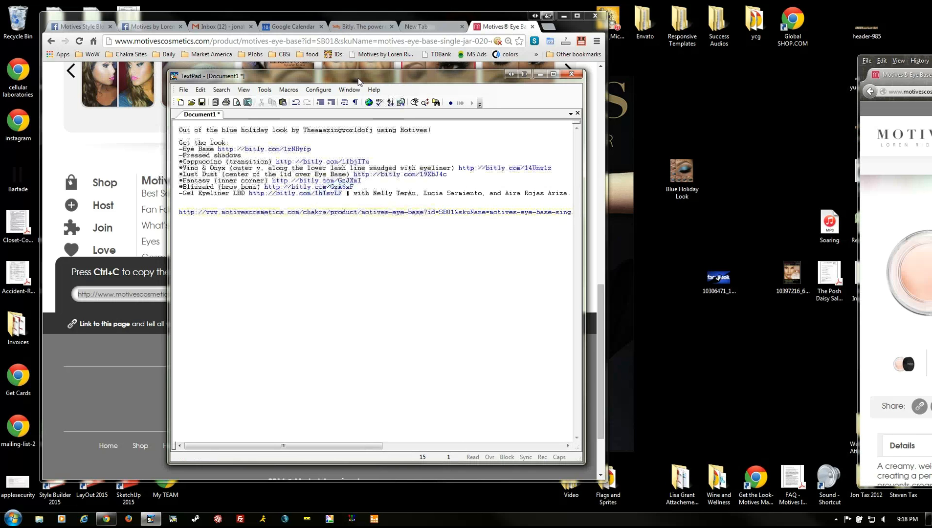
drag(393, 80, 782, 76)
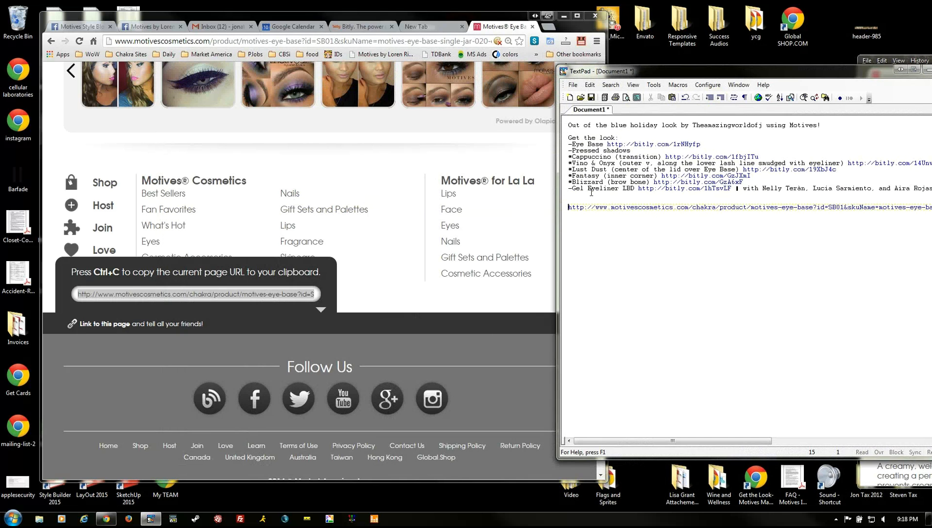
triple_click(681, 204)
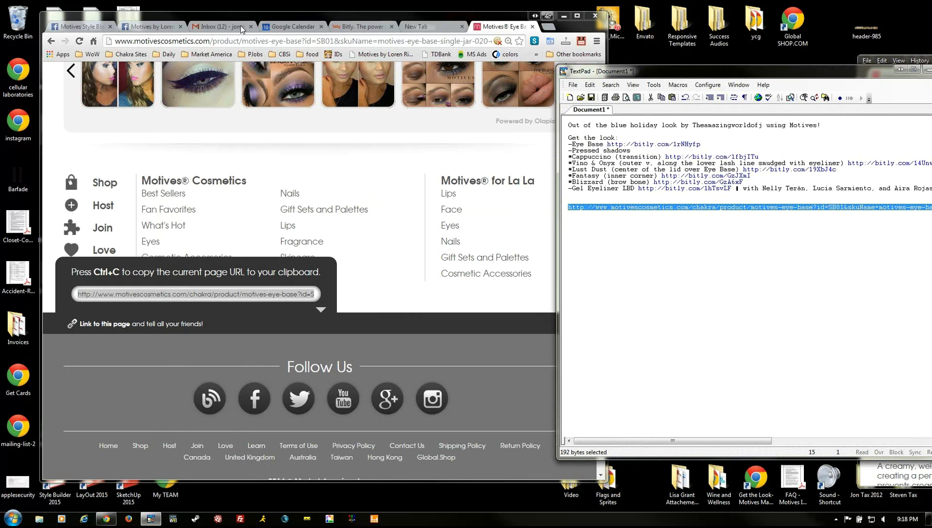
- Shorten the Eye Base URL in Bitly, keep the title 'Motives® Eye Base | Motives Cosmetics', and copy bit.ly/1wA9NzY
click(362, 26)
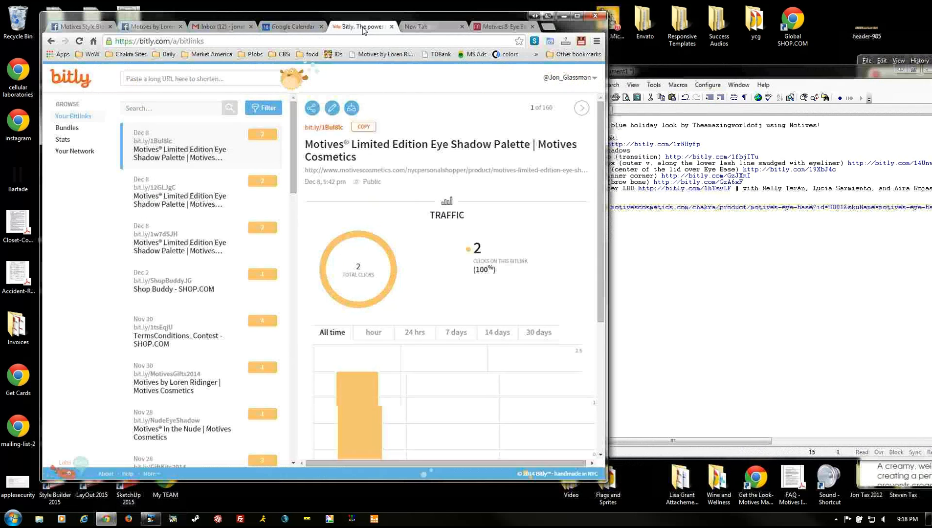
click(165, 80)
key(ctrl+v)
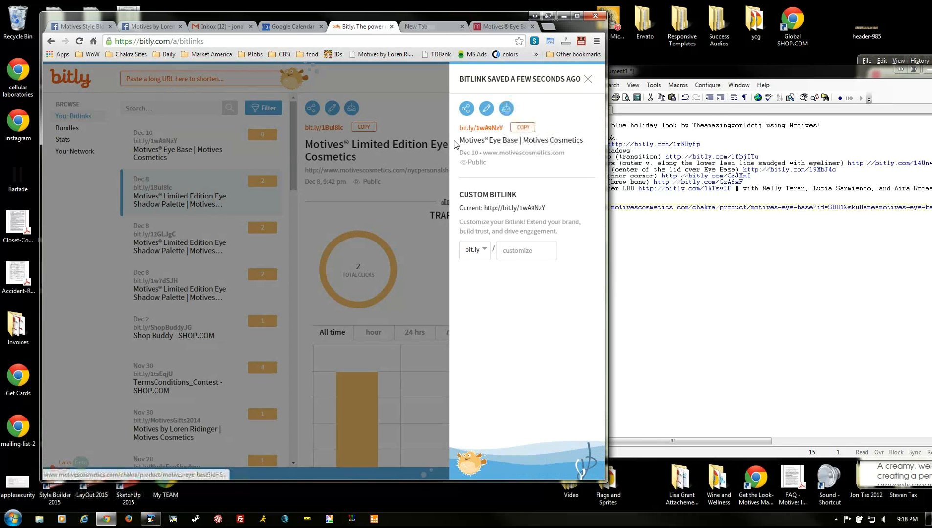
click(487, 109)
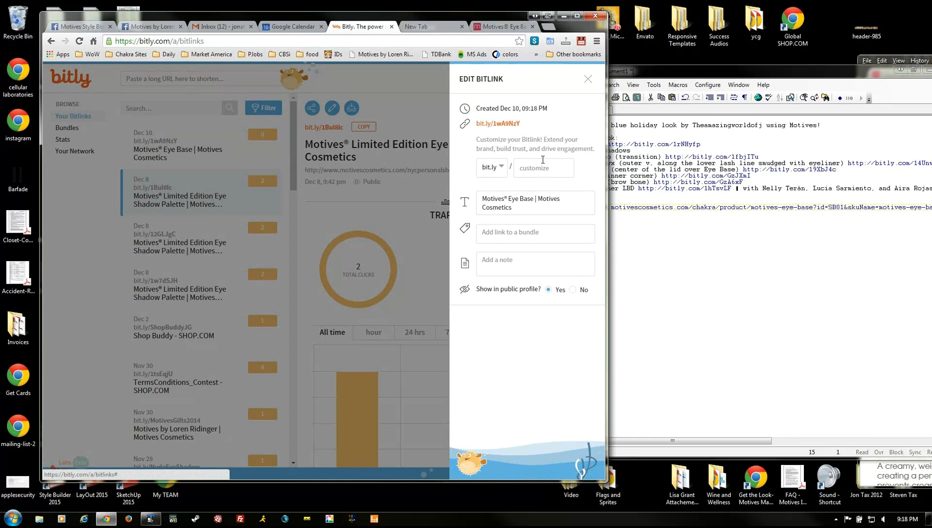
click(523, 207)
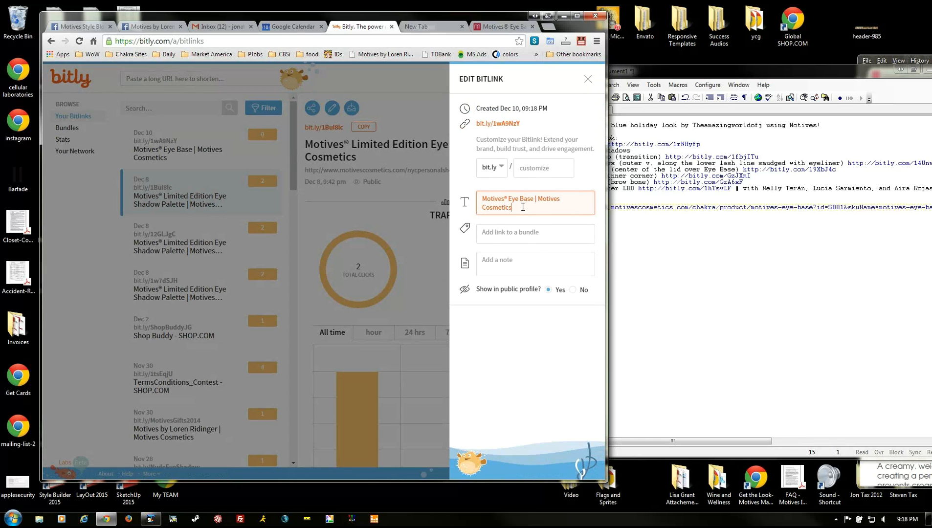
drag(523, 206, 539, 197)
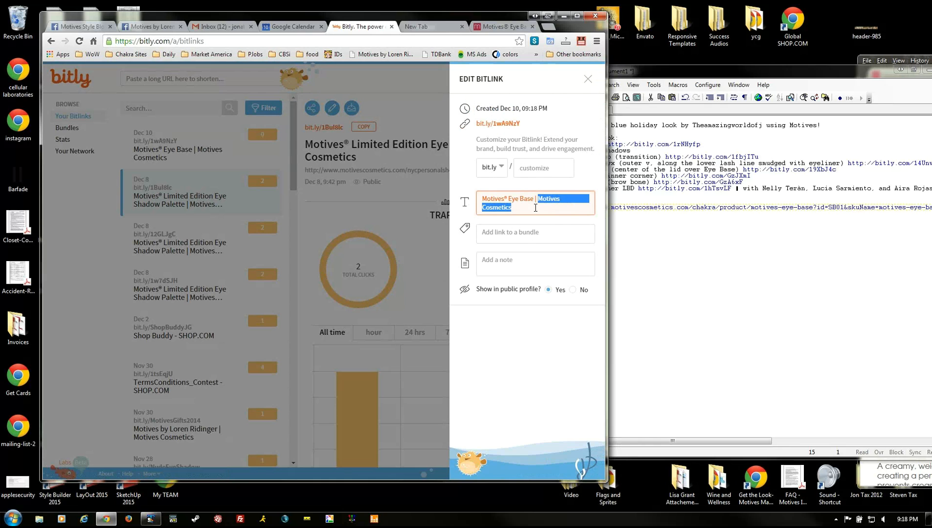
click(585, 166)
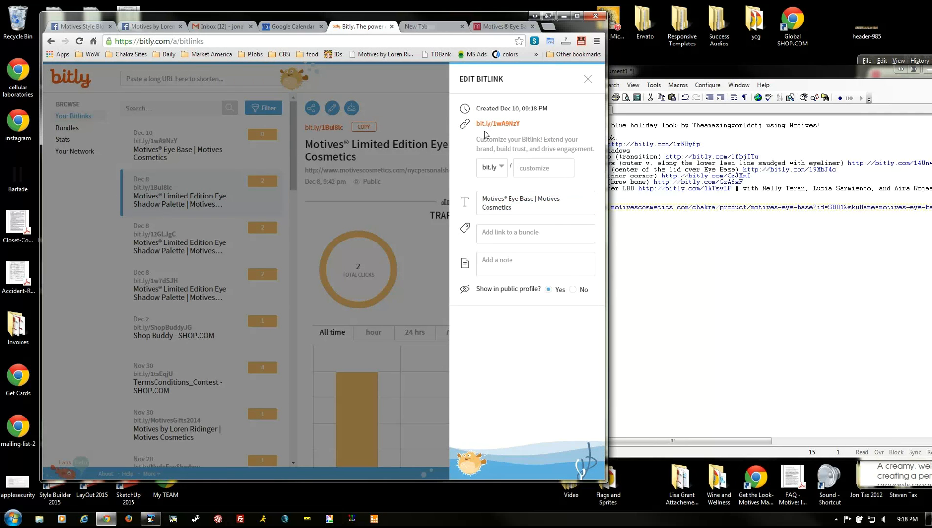
click(587, 80)
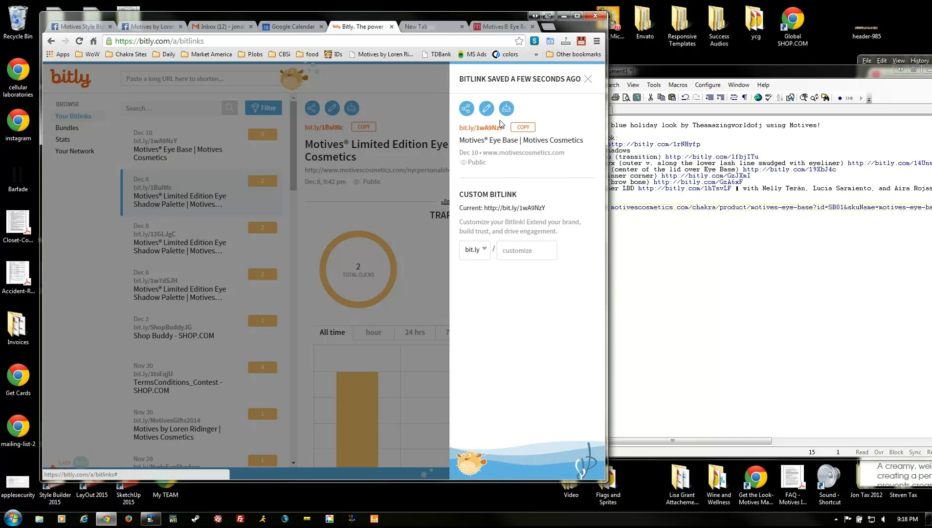
click(523, 128)
drag(704, 72, 566, 79)
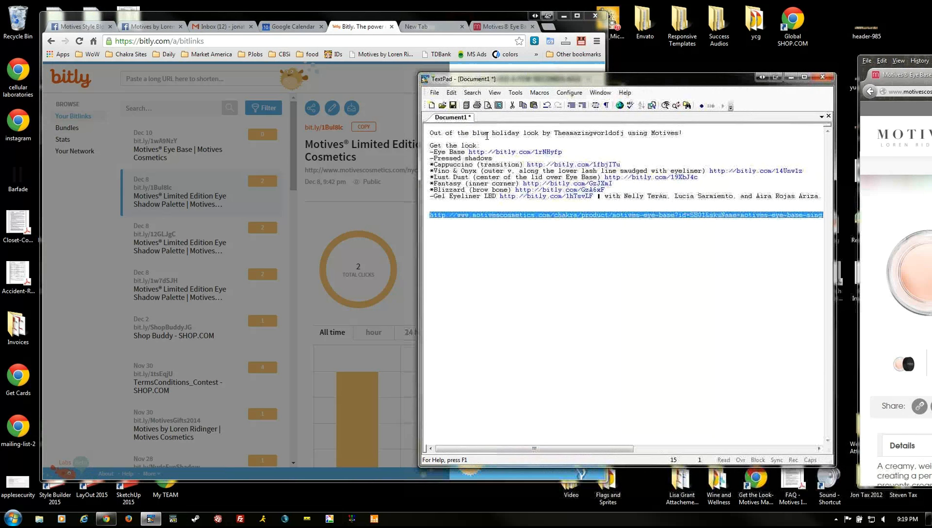
drag(469, 152, 603, 150)
key(Delete)
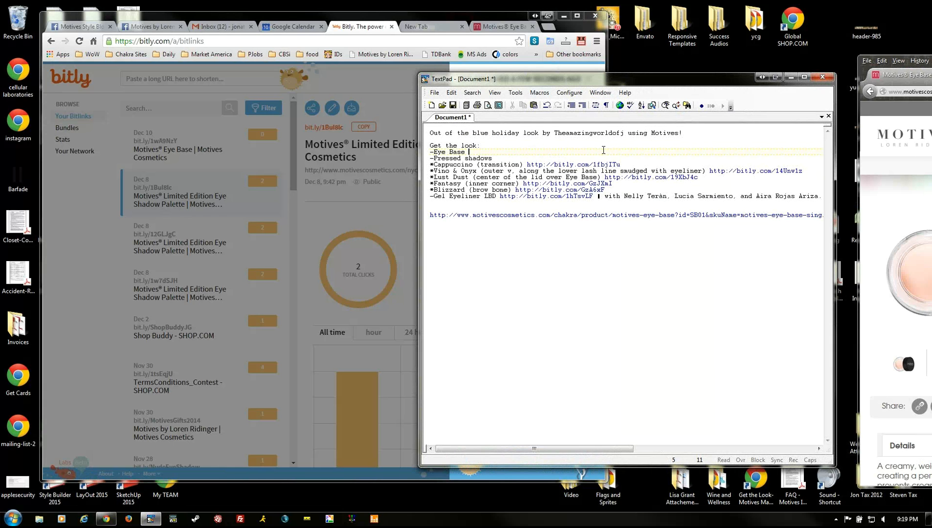
key(ctrl+v)
- Insert a blank line before Pressed shadows and cut out the Cappuccino link
key(Down)
key(ctrl+Left)
key(Return)
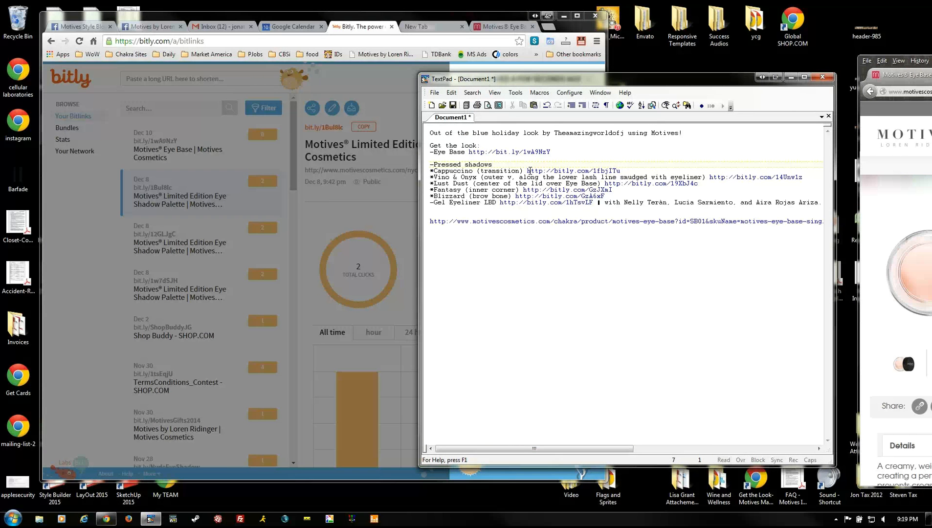
drag(527, 171, 640, 173)
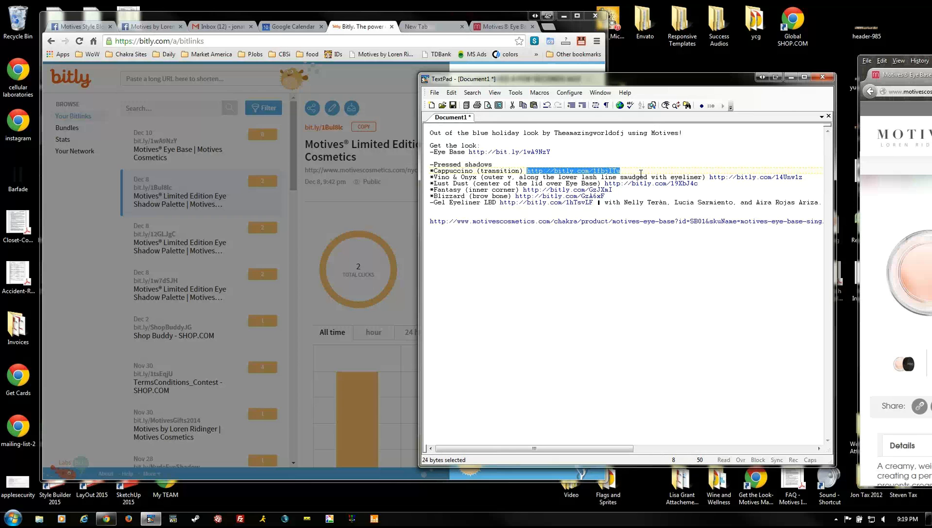
key(ctrl+x)
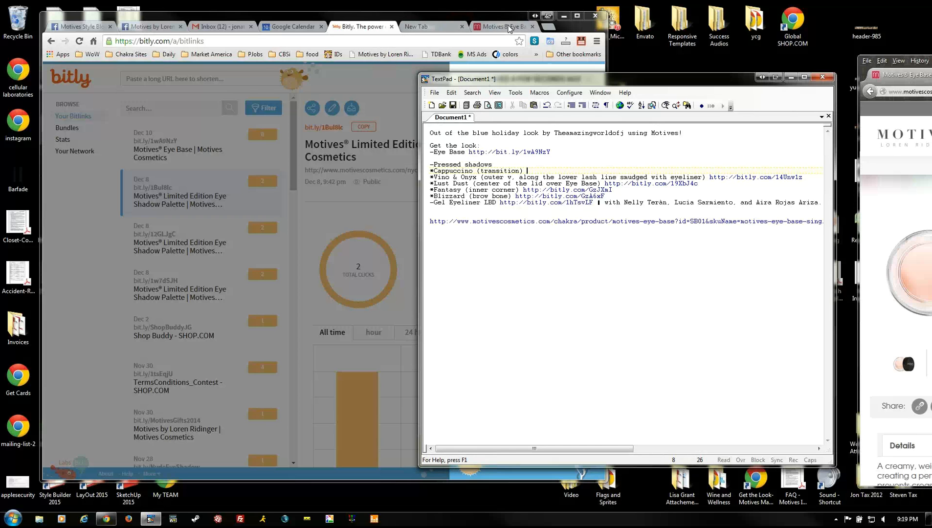
- Follow the Cappuccino short link to its Pressed Eye Shadow page ($12.50) and copy the shade name 'Cappuccino'
click(504, 26)
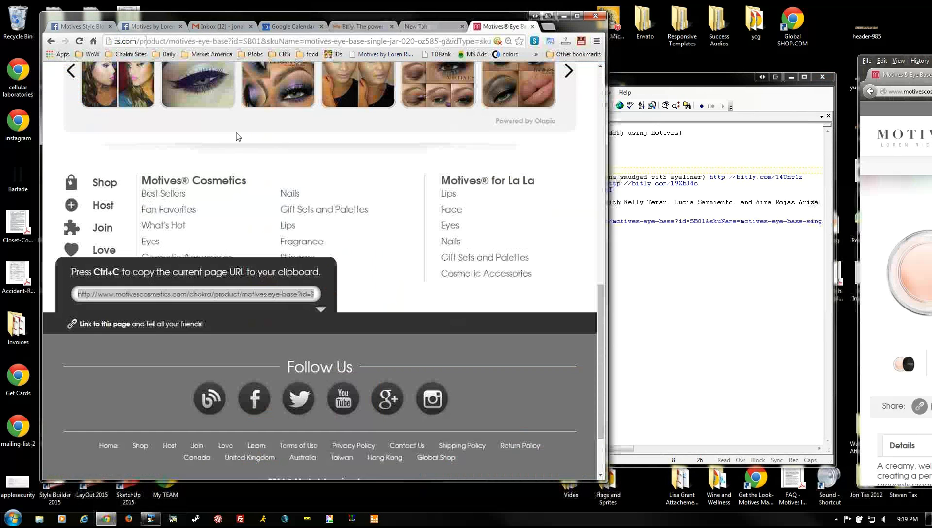
click(235, 39)
key(ctrl+v)
key(Return)
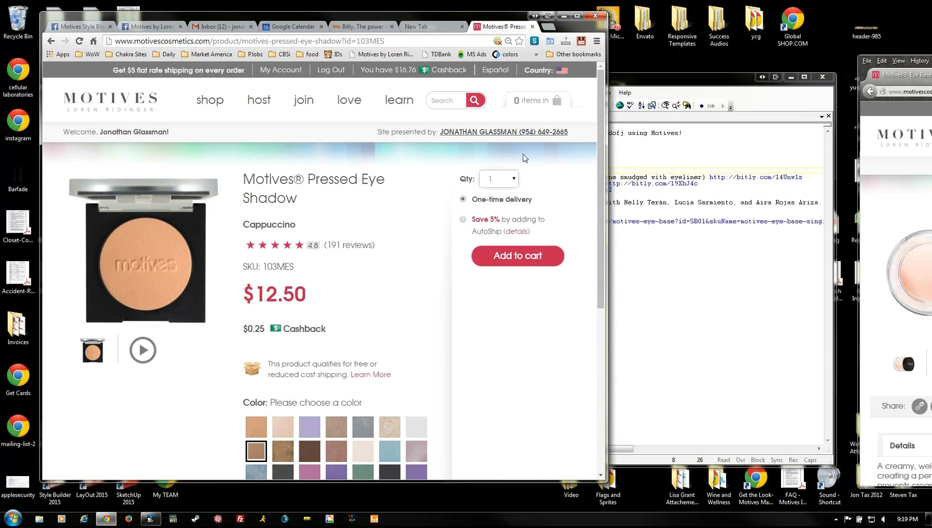
double_click(263, 227)
click(717, 76)
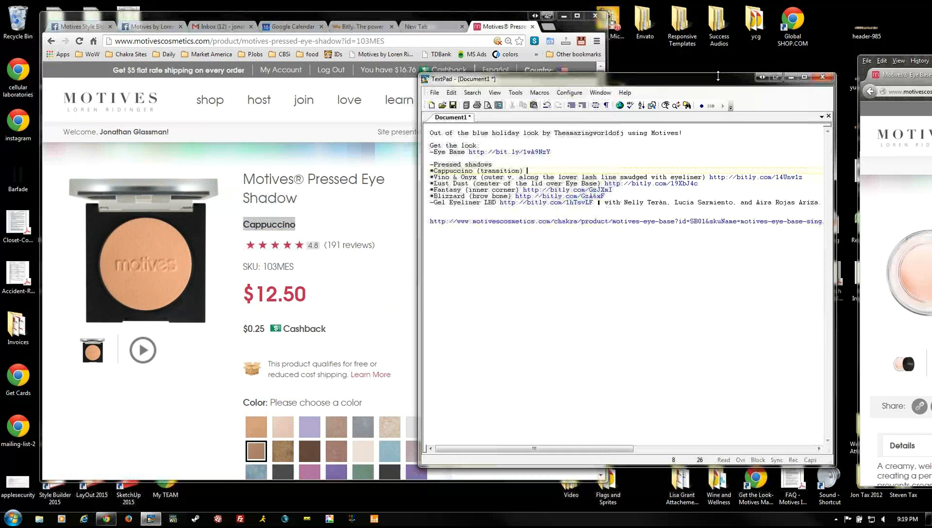
click(356, 25)
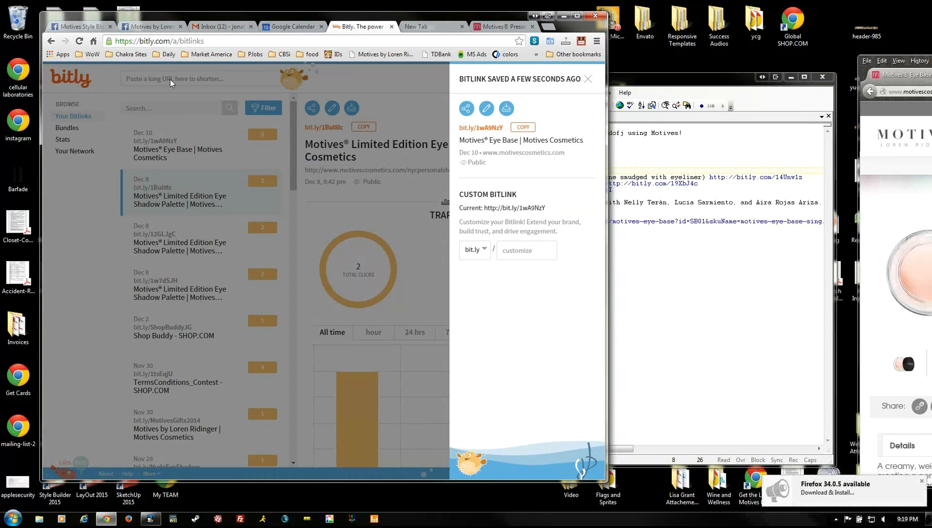
- Search Bitly for Cappuccino and copy its existing Bitlink bit.ly/1lGf27F
click(358, 152)
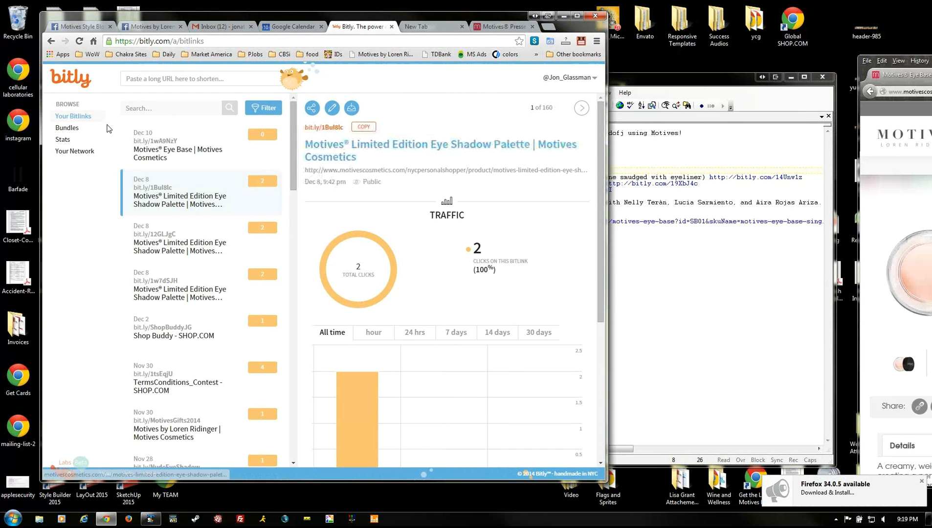
click(174, 106)
key(ctrl+v)
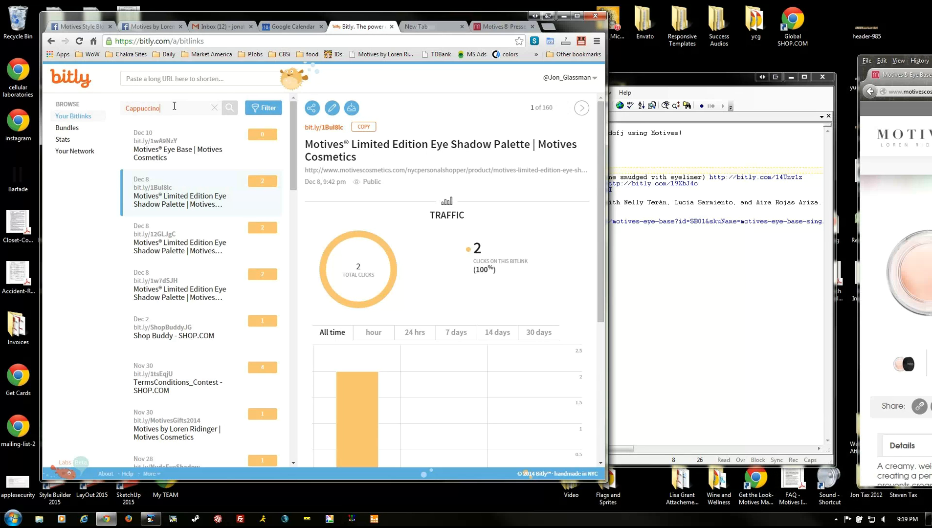
click(228, 109)
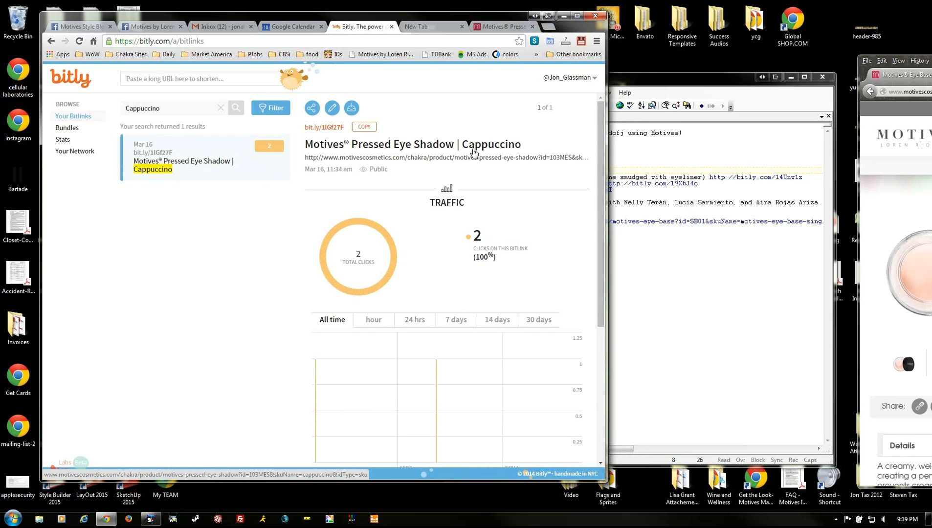
click(364, 128)
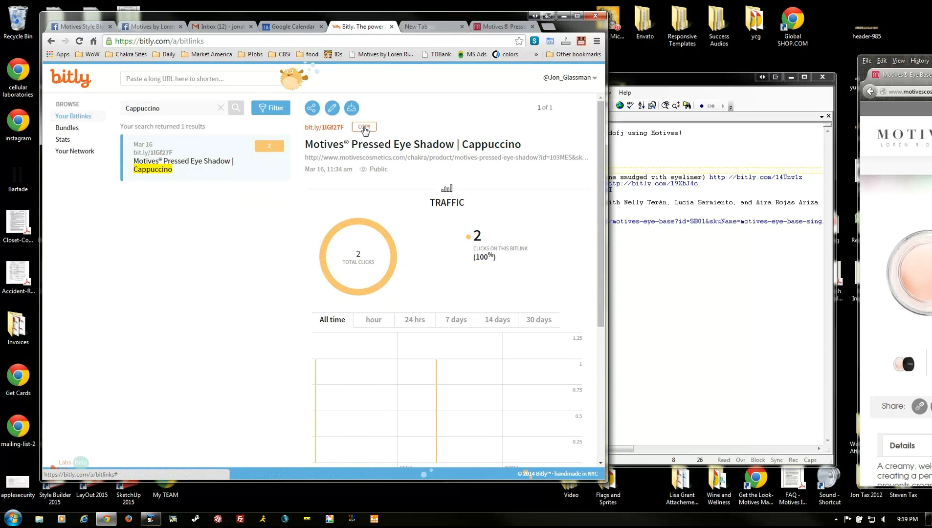
click(631, 140)
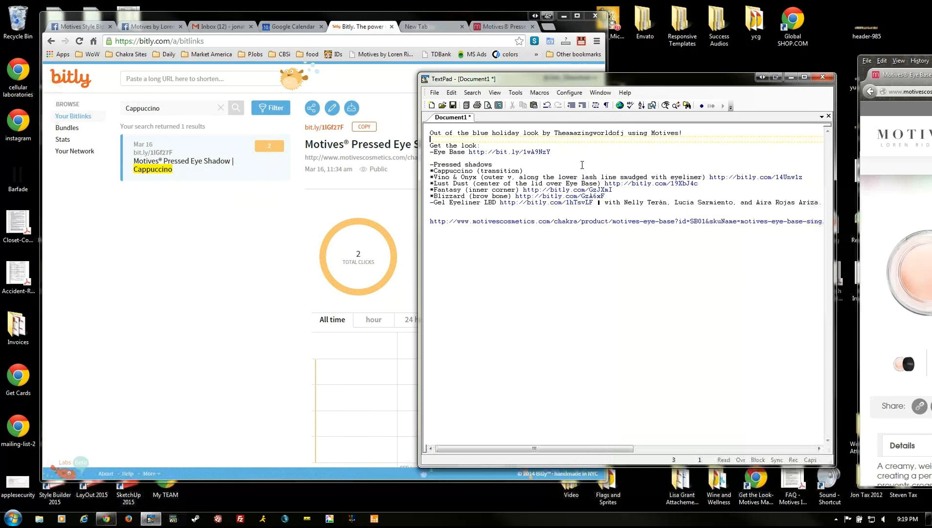
- Paste bit.ly/1lGf27F and reword the entry as Motives Pressed Eye Shadow in "Cappuccino"
click(538, 171)
key(ctrl+v)
key(Up)
key(Home)
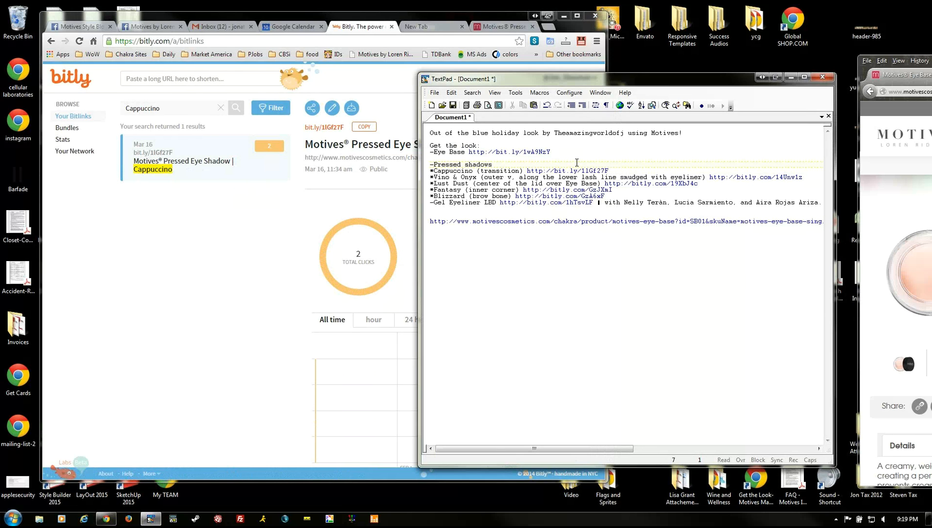
text(Motives Pressed Ey)
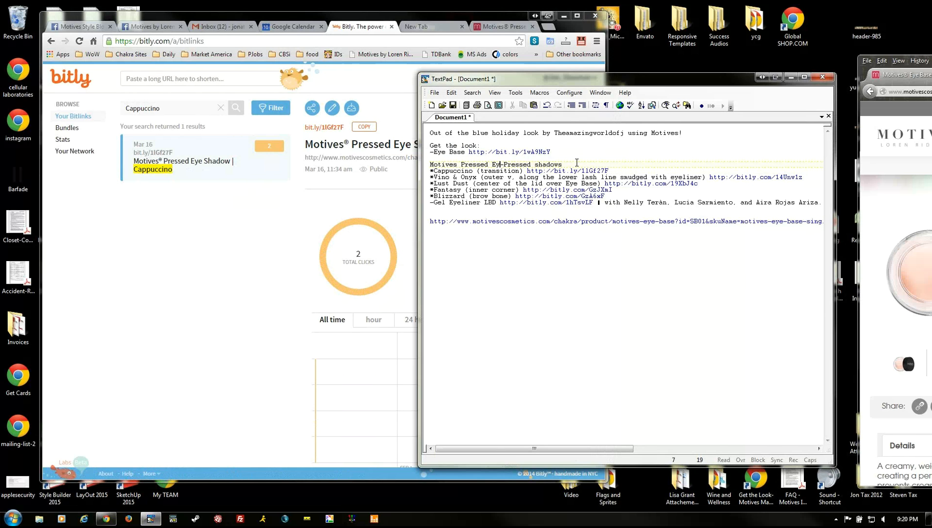
text(e Shadow in)
key(shift+End)
key(Delete)
key(Delete)
key(Delete)
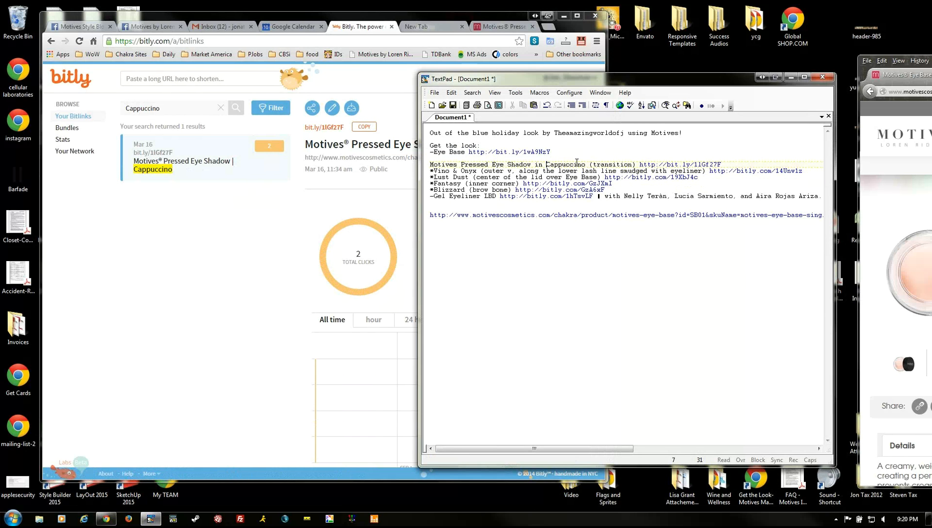
text(")
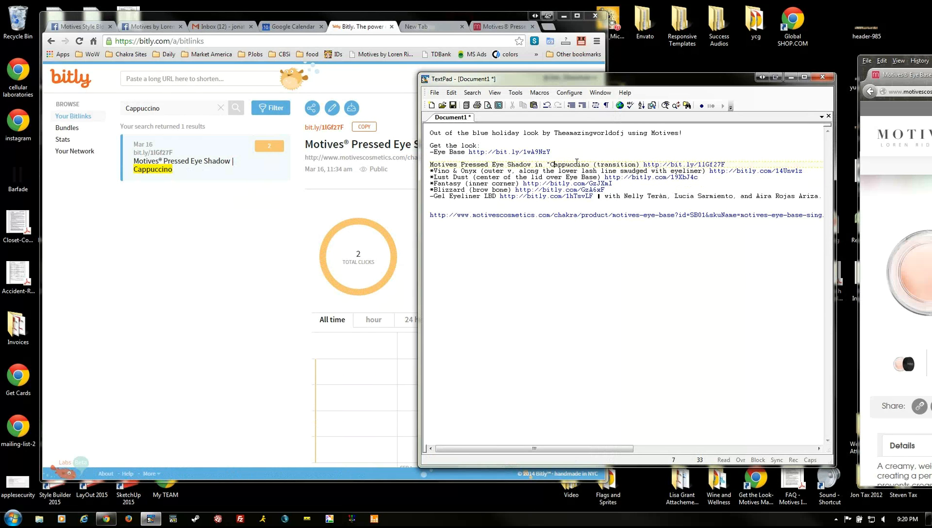
key(Left)
text(")
- Tidy the blank lines, number the Cappuccino entry 1), and start item 2) below it
key(Return)
key(Return)
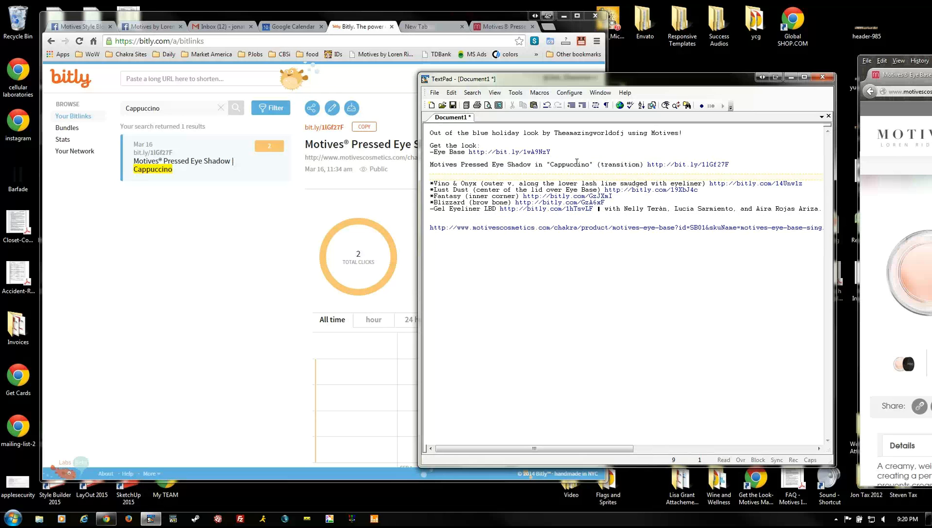
key(Down)
key(BackSpace)
key(BackSpace)
key(Return)
key(Return)
key(Up)
key(Up)
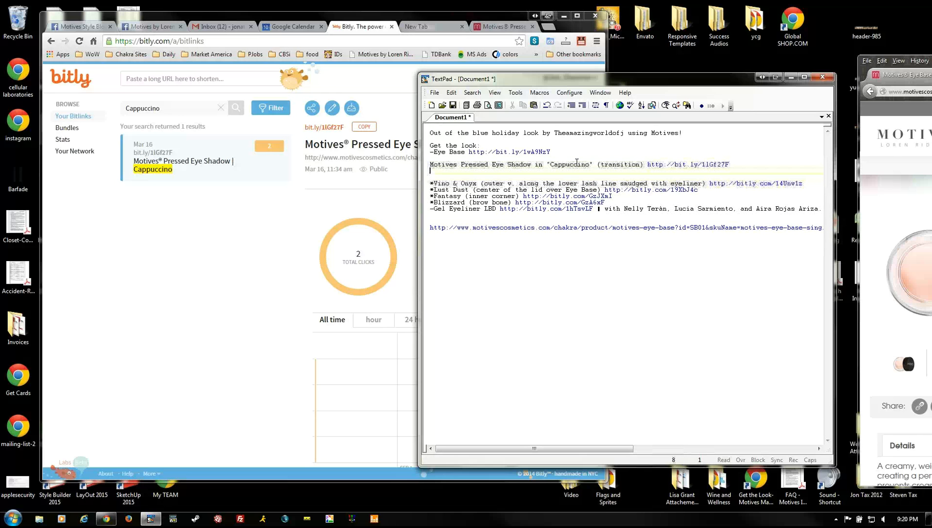
key(Up)
text(1))
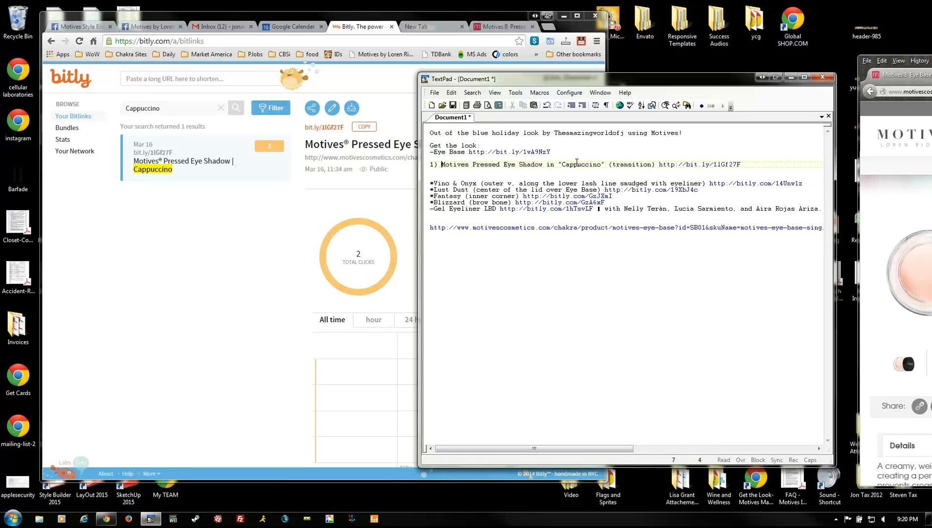
key(Down)
text(2))
drag(165, 104, 102, 107)
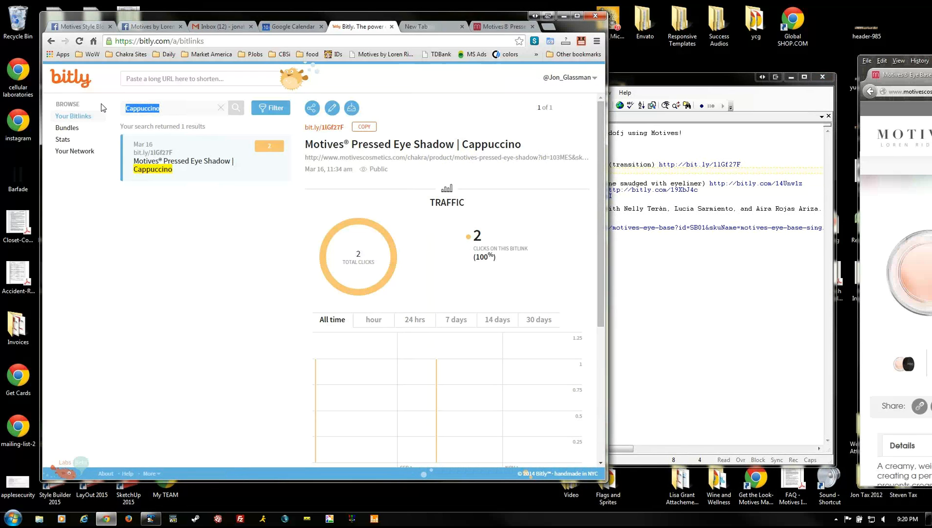
- Search Bitly for vino and copy the Pressed Eye Shadow Vino link bit.ly/NkdLH8
text(vino)
click(236, 108)
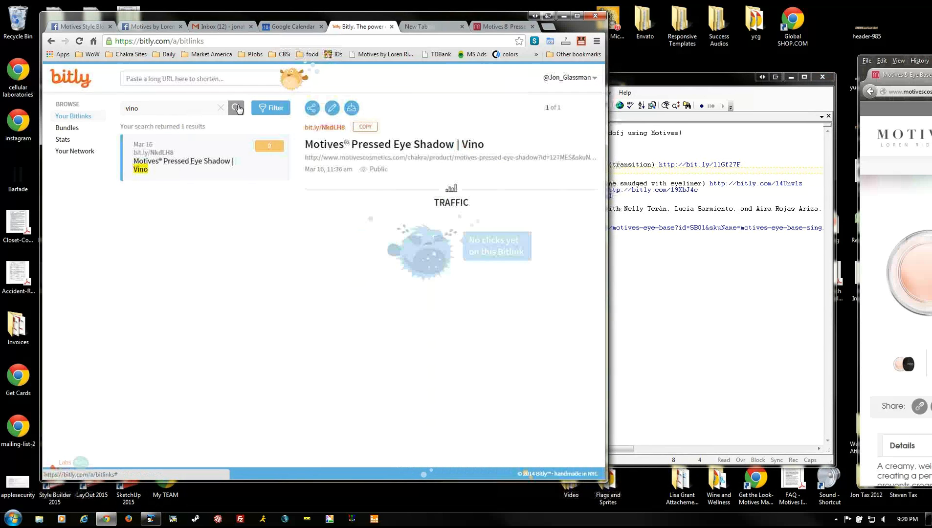
click(365, 128)
click(690, 174)
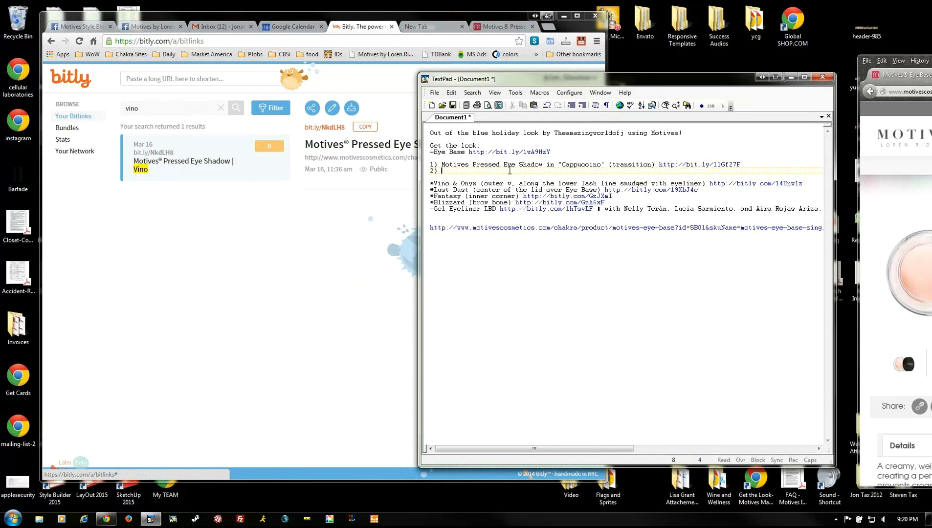
key(ctrl+v)
drag(441, 165, 606, 163)
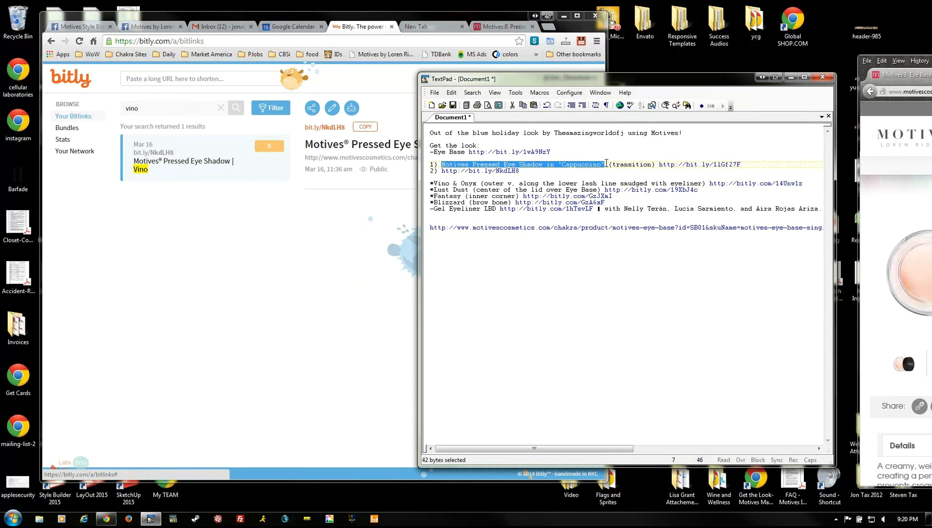
key(ctrl+c)
click(439, 173)
key(ctrl+v)
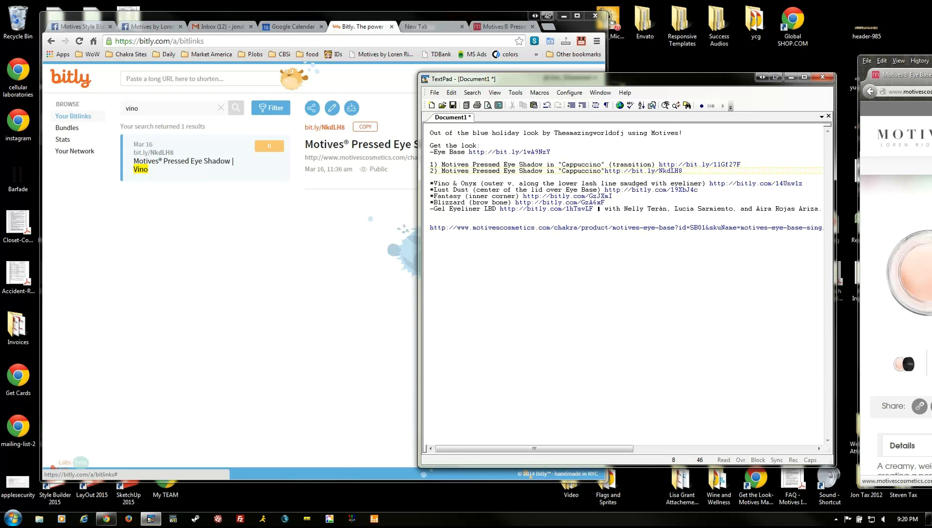
click(604, 178)
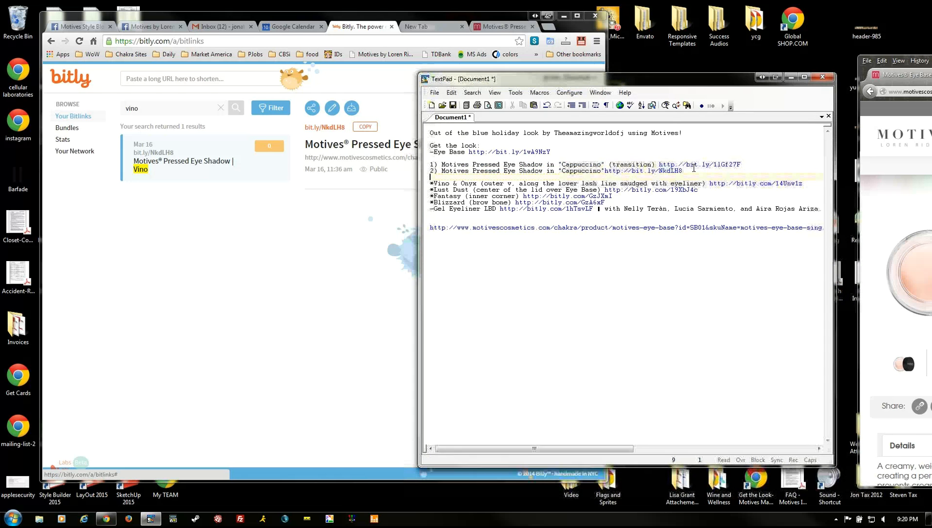
key(Up)
key(Right)
key(Right)
key(Right)
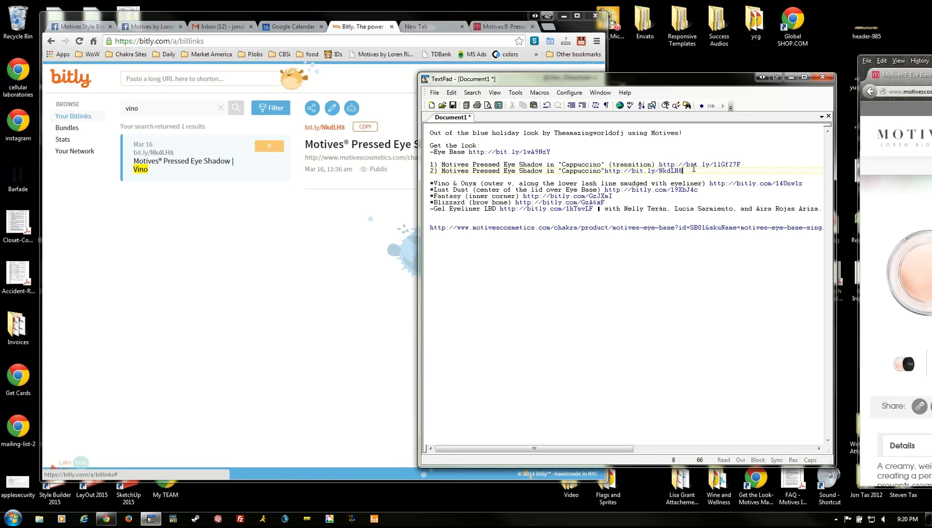
double_click(589, 171)
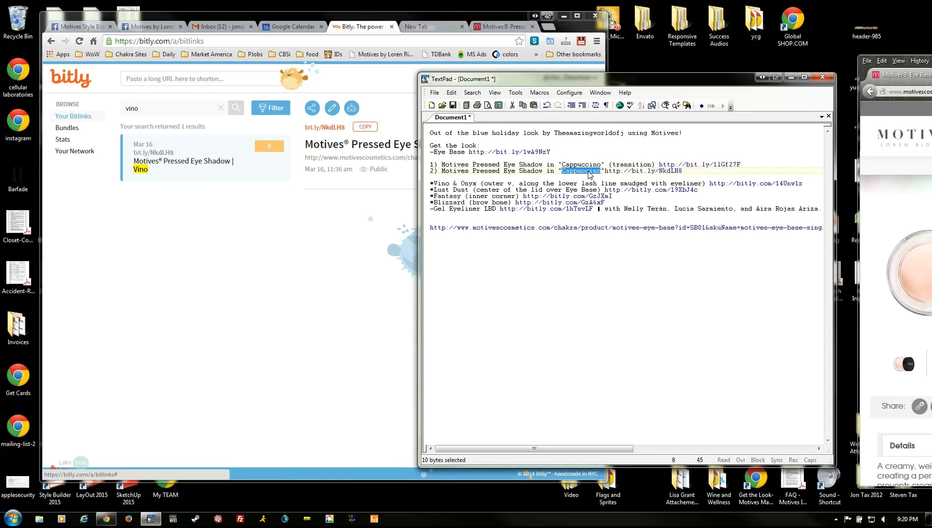
text(Cino==)
key(BackSpace)
key(BackSpace)
key(BackSpace)
key(BackSpace)
key(BackSpace)
key(BackSpace)
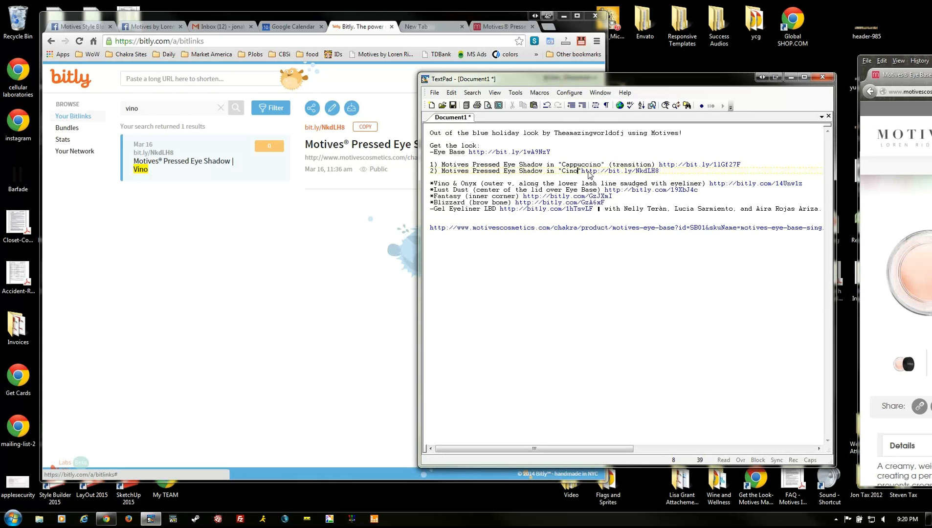
text(Vino")
- Cut the old Vino & Onyx link out of the list
key(Down)
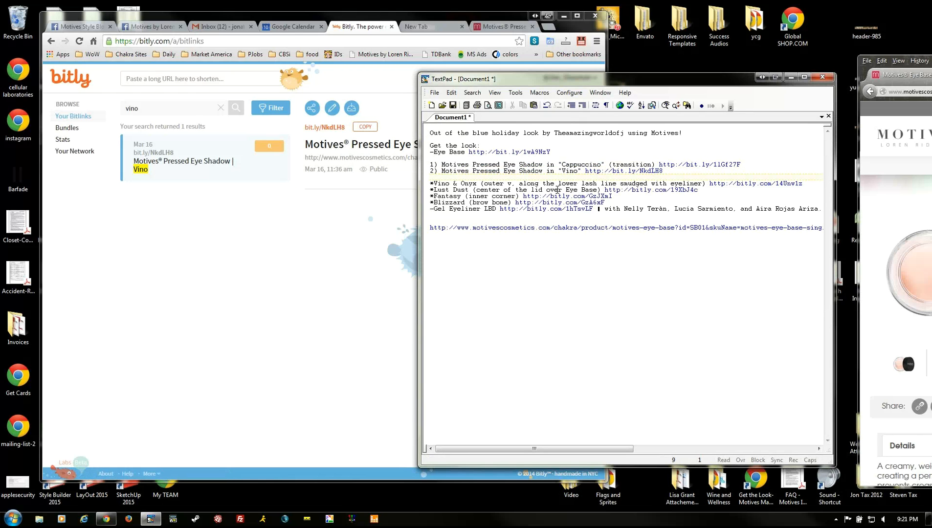
drag(806, 181, 711, 183)
key(Delete)
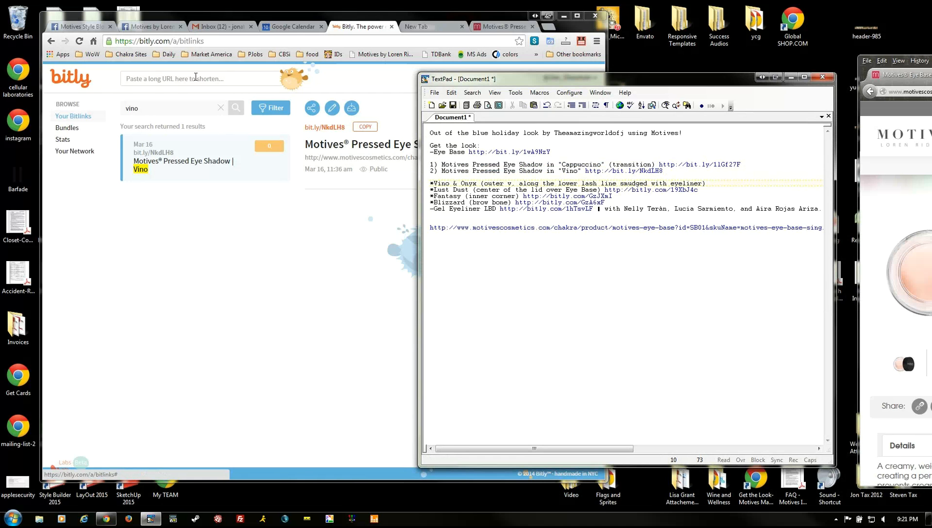
- Open the cut Vino & Onyx Bitlink in the Motives Cosmetics tab
click(156, 26)
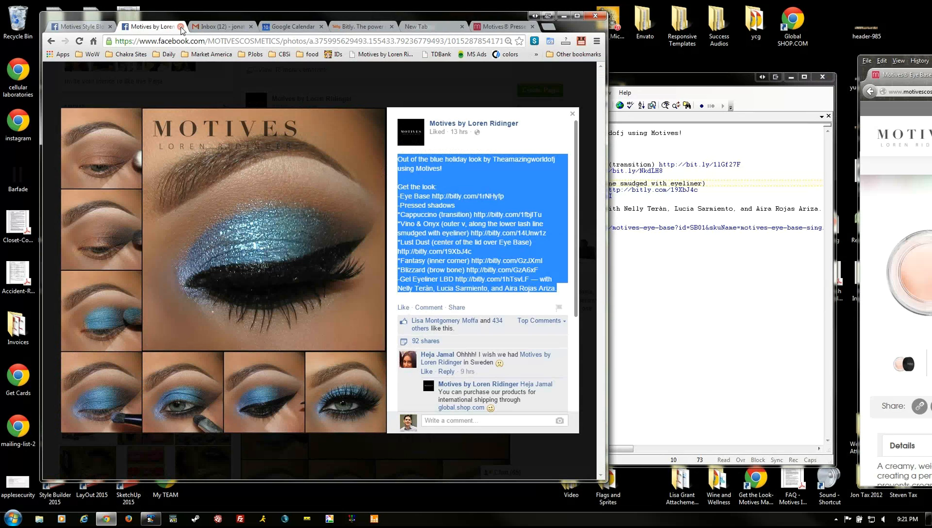
click(501, 26)
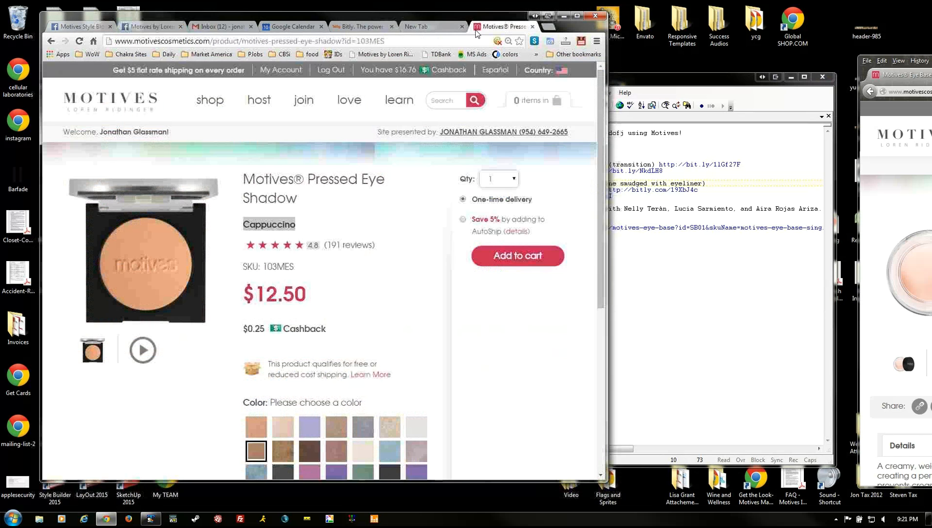
click(313, 41)
key(ctrl+v)
key(Return)
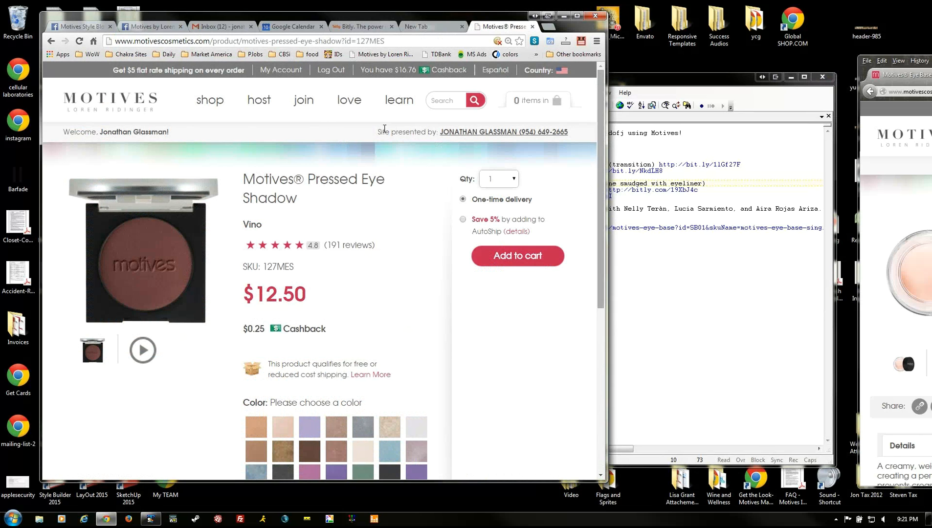
- Search the site for onyx, open Pressed Eye Shadow Onyx ($12.50), and copy its title
click(442, 101)
text(onl)
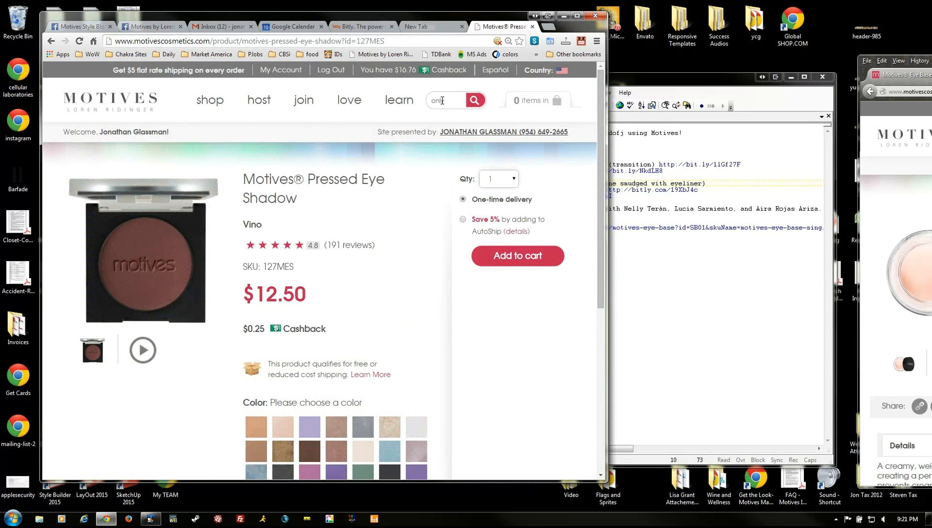
key(BackSpace)
text(x)
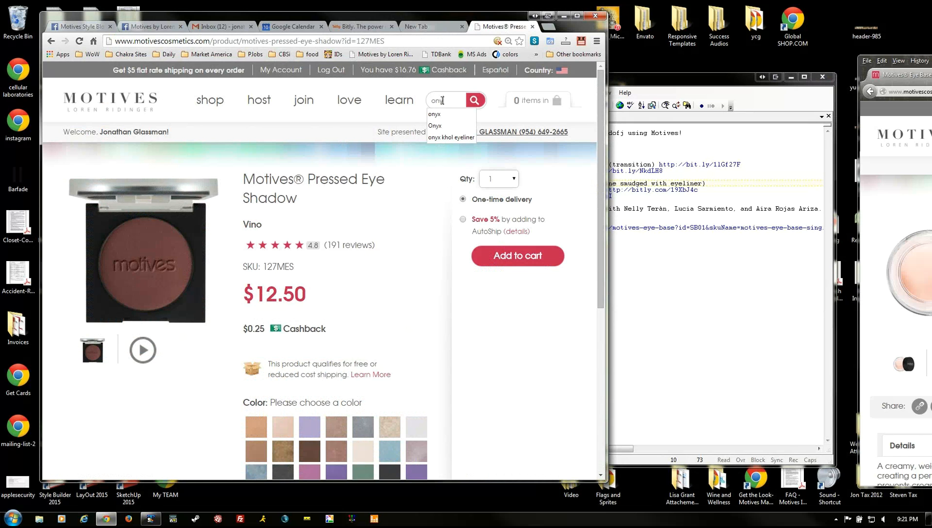
text(x)
key(Return)
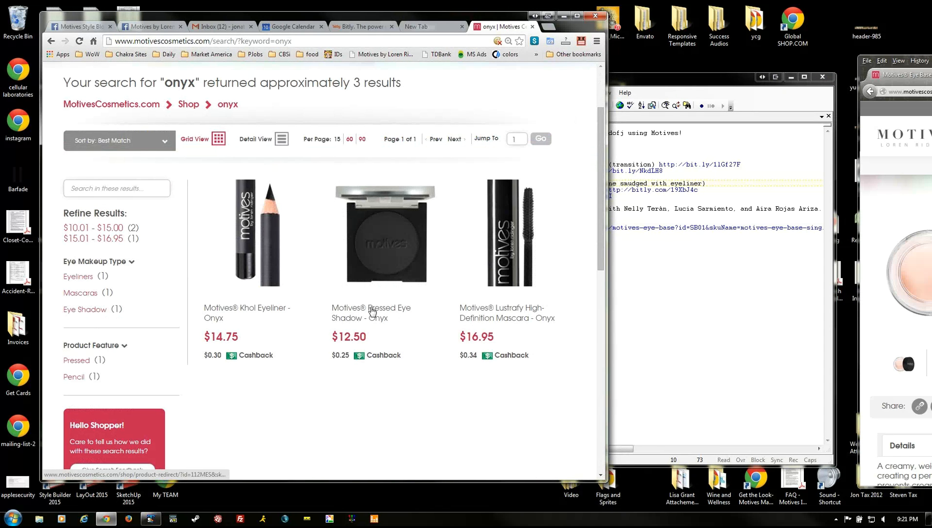
click(375, 296)
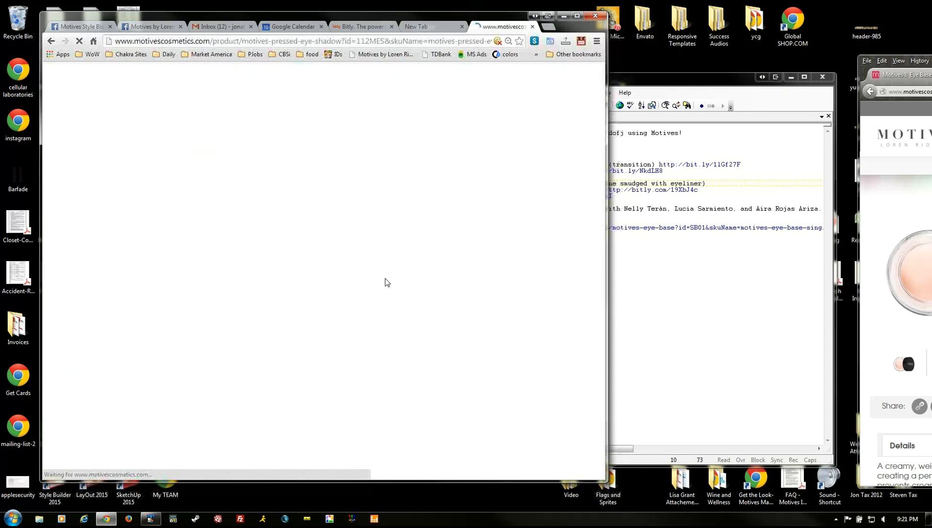
drag(251, 178, 279, 220)
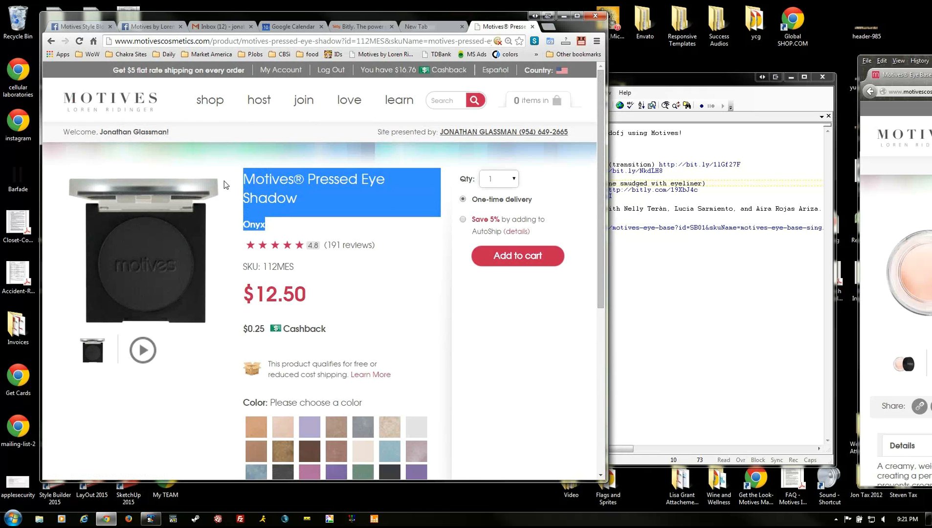
drag(244, 179, 281, 224)
key(ctrl+c)
click(620, 200)
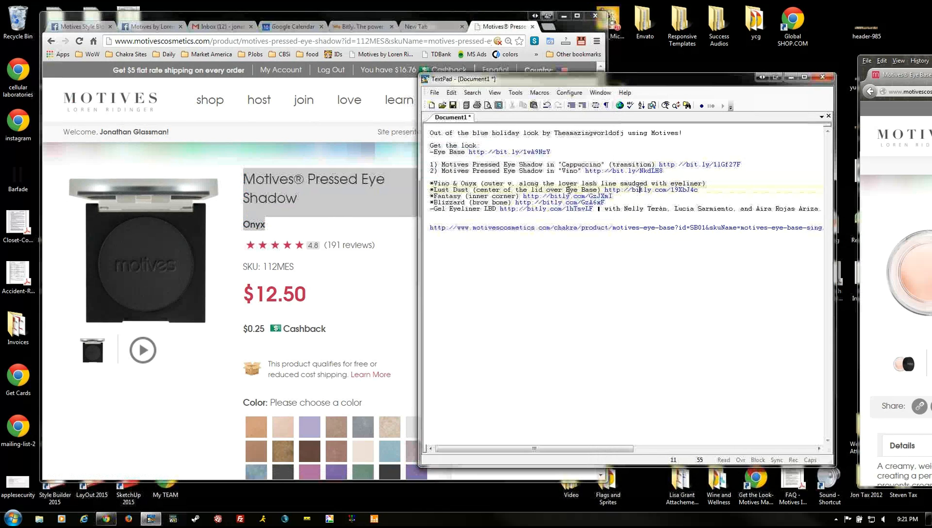
- Write list item 3 as Motives® Pressed Eye Shadow in "Onyx" in TextPad
click(718, 179)
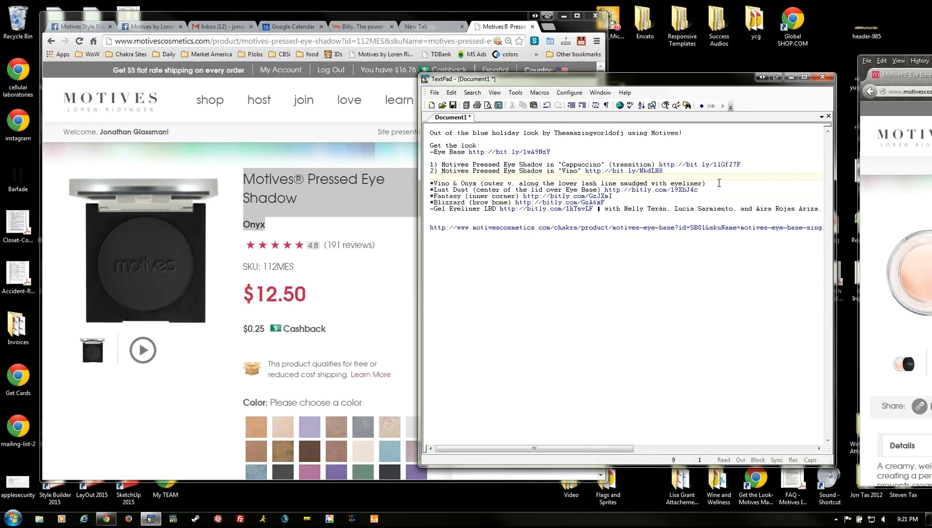
text(3))
key(ctrl+v)
key(Up)
key(Up)
key(End)
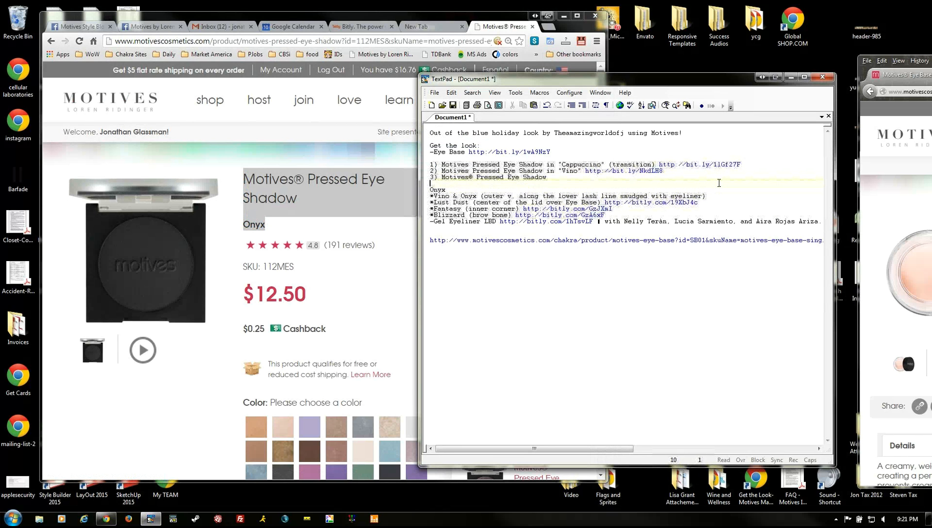
text(in)
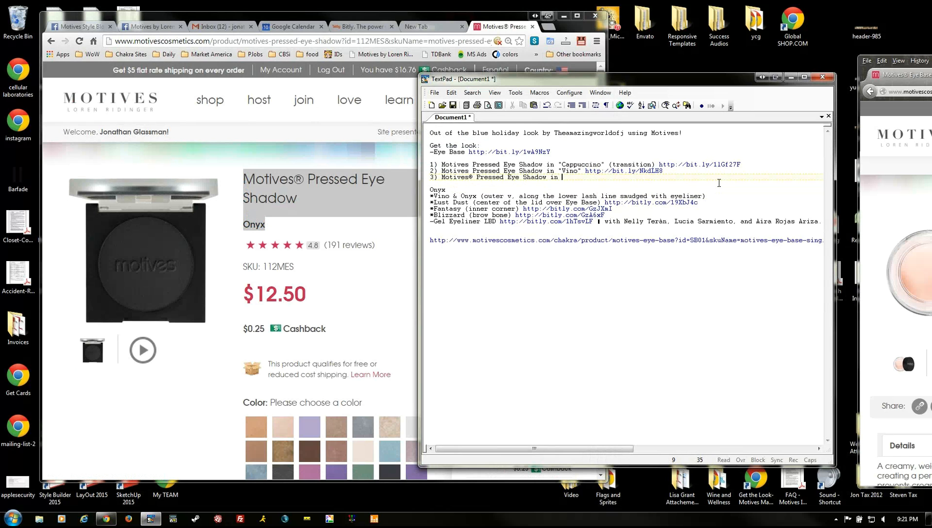
key(Delete)
key(Delete)
text(")
key(End)
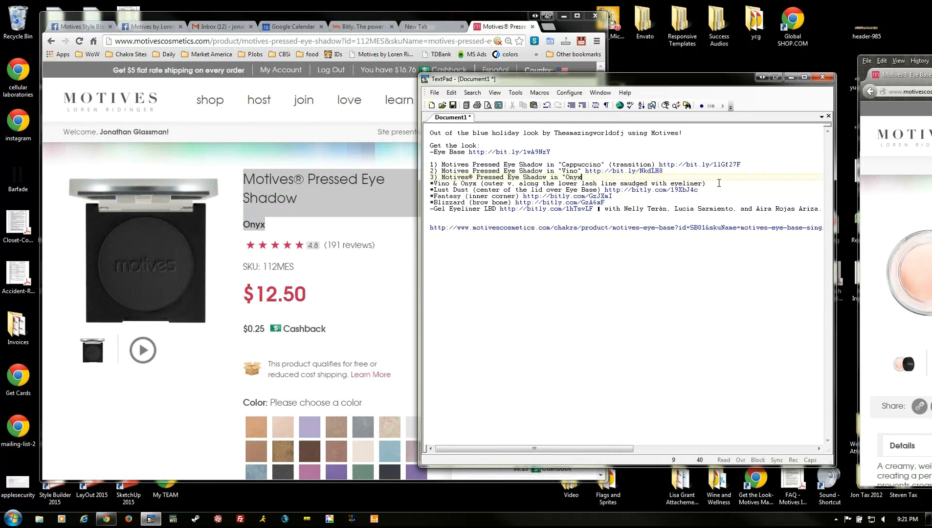
click(74, 402)
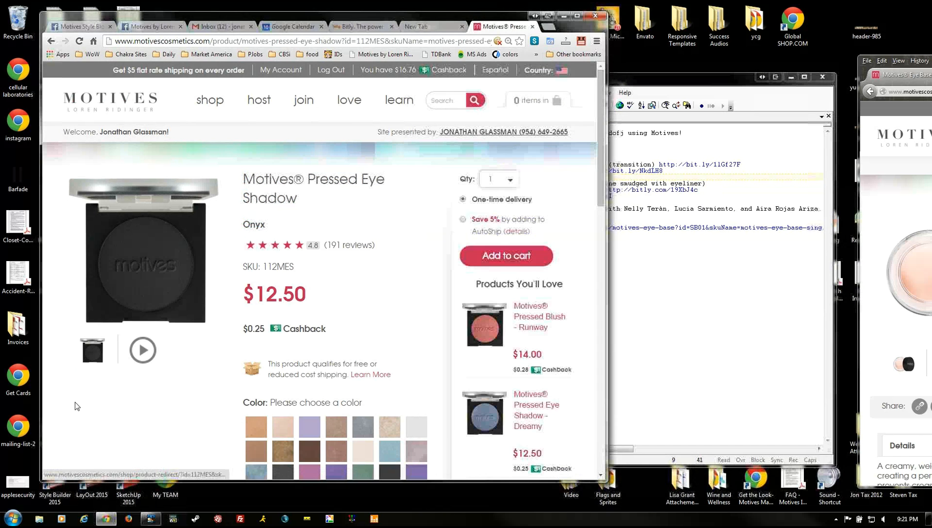
- Reveal the Onyx product page's 'Link to this page' address from the site footer
scroll(180, 372, down, 6)
scroll(161, 372, down, 7)
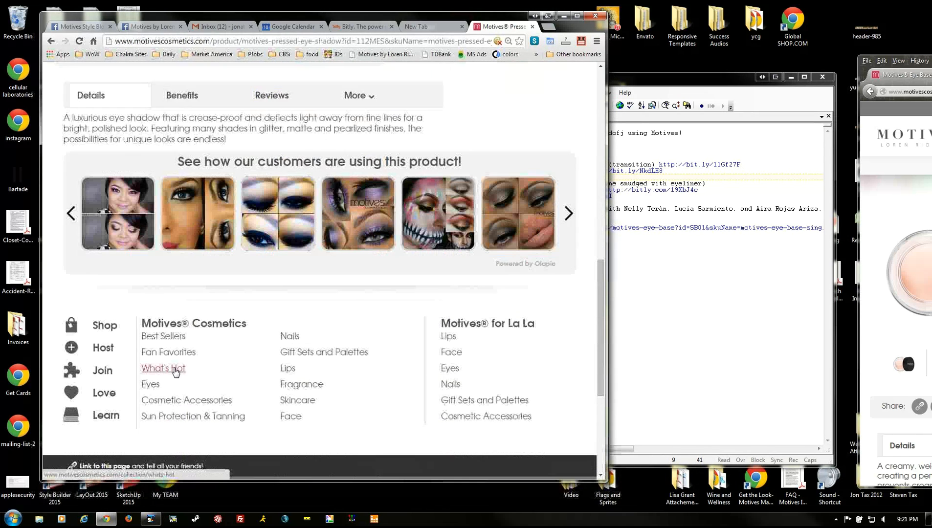
click(117, 372)
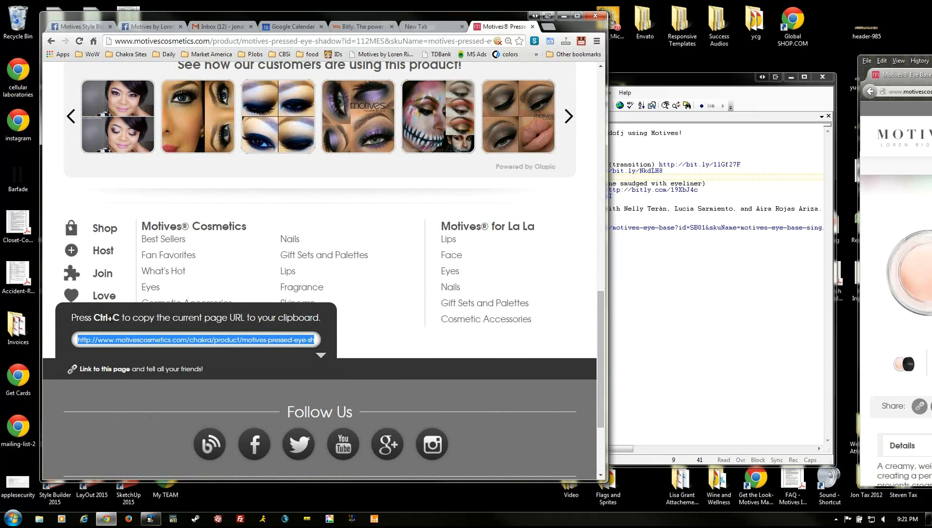
click(637, 162)
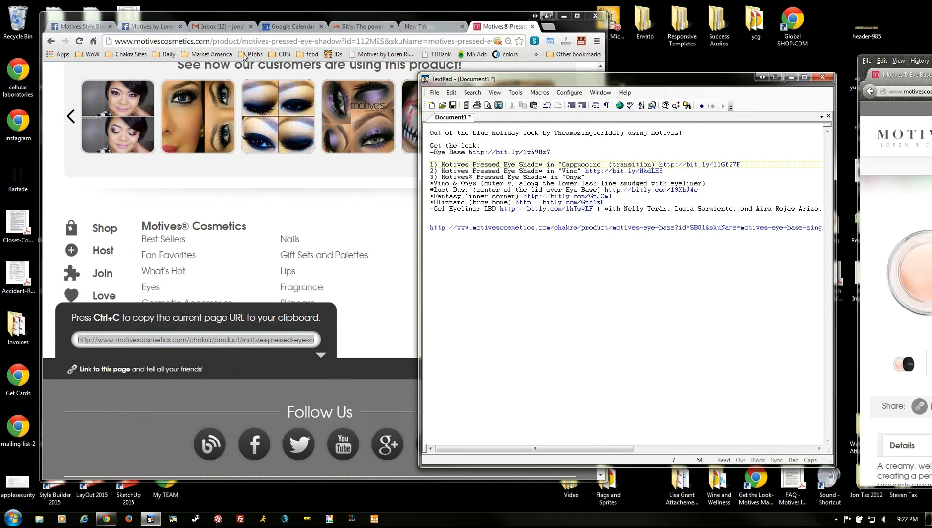
click(348, 29)
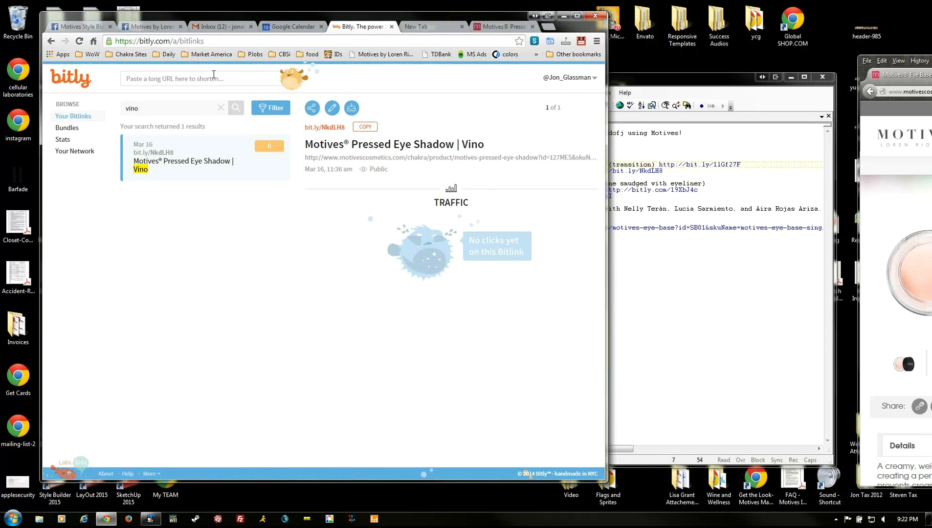
- Shorten the Onyx page URL to bit.ly/12OMHYs, titled 'Motives® Pressed Eye Shadow | Onyx'
click(210, 79)
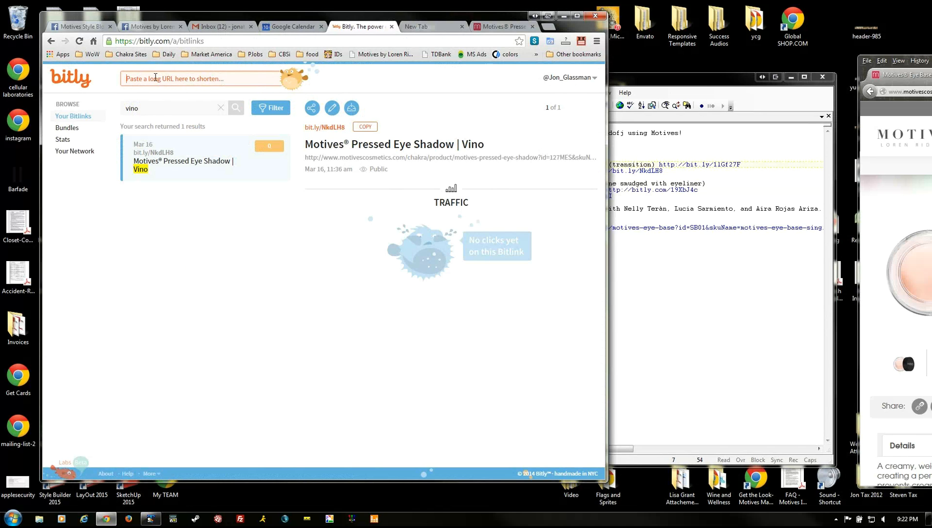
key(ctrl+v)
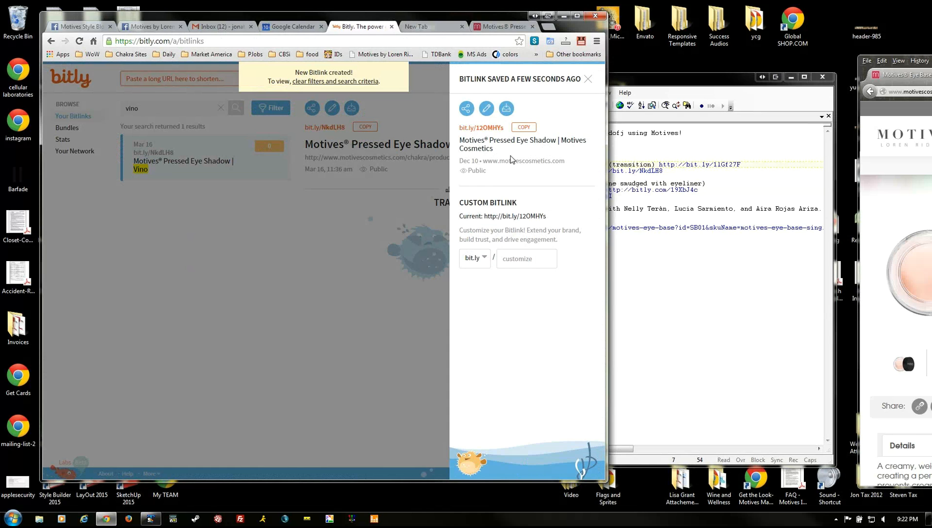
click(486, 111)
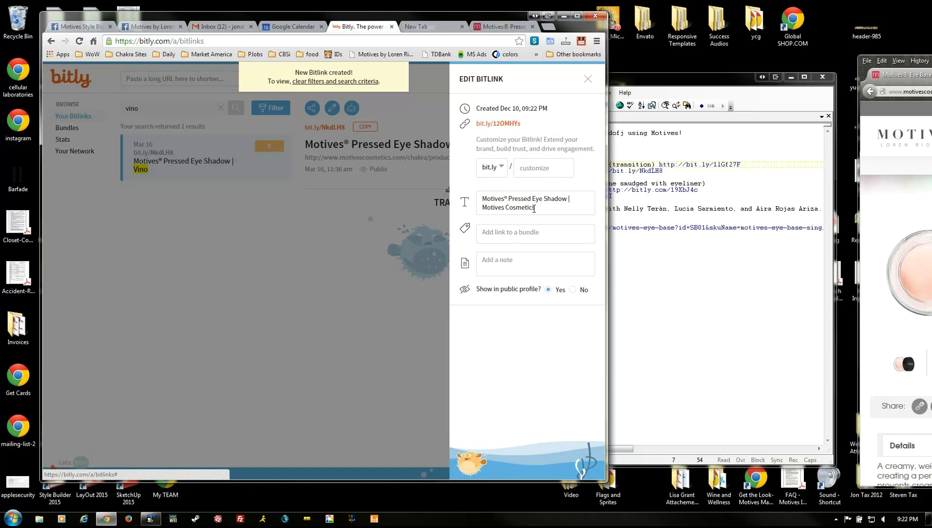
drag(533, 209, 485, 210)
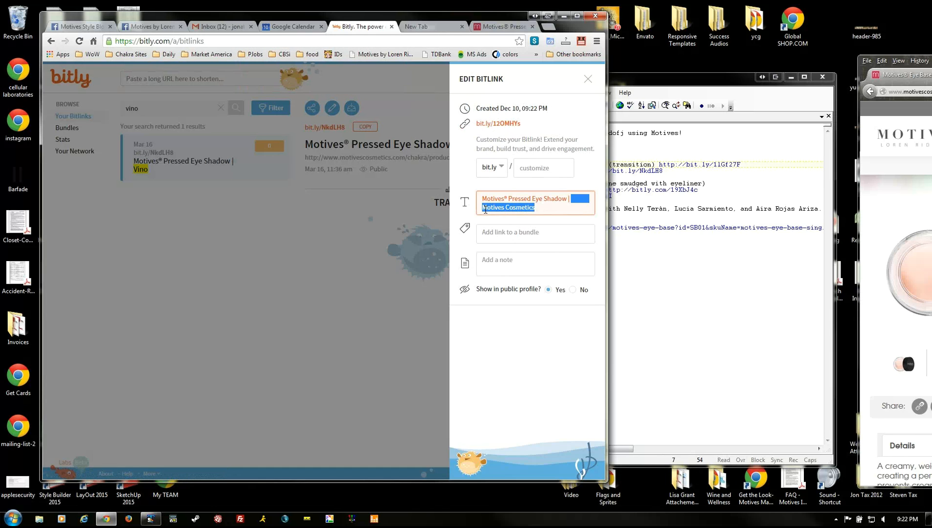
text(Onyx)
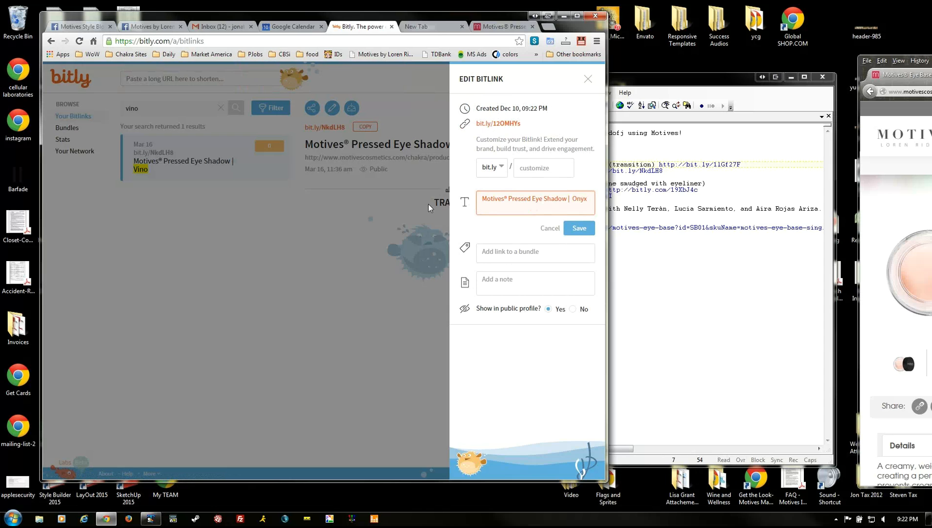
click(578, 233)
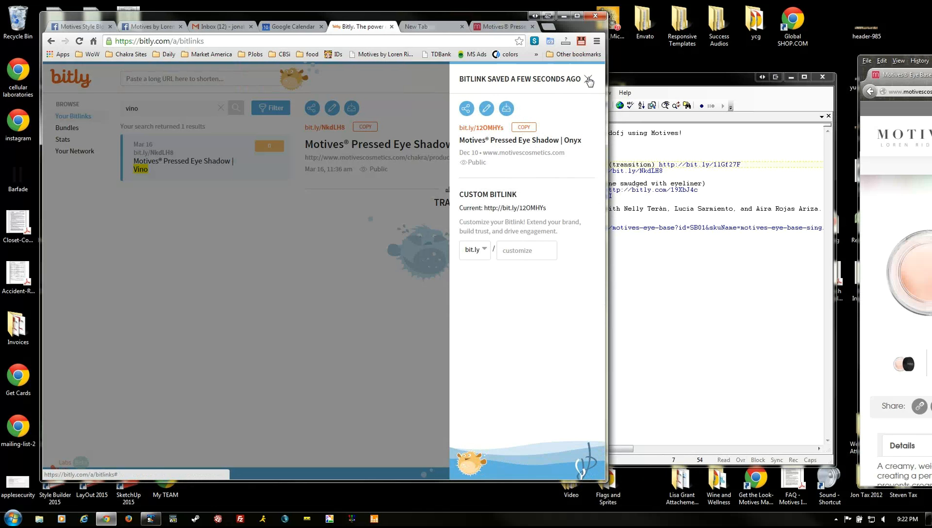
- Paste the Onyx Bitlink after Onyx and join the Onyx item onto the Vino line without ®
click(524, 127)
click(611, 177)
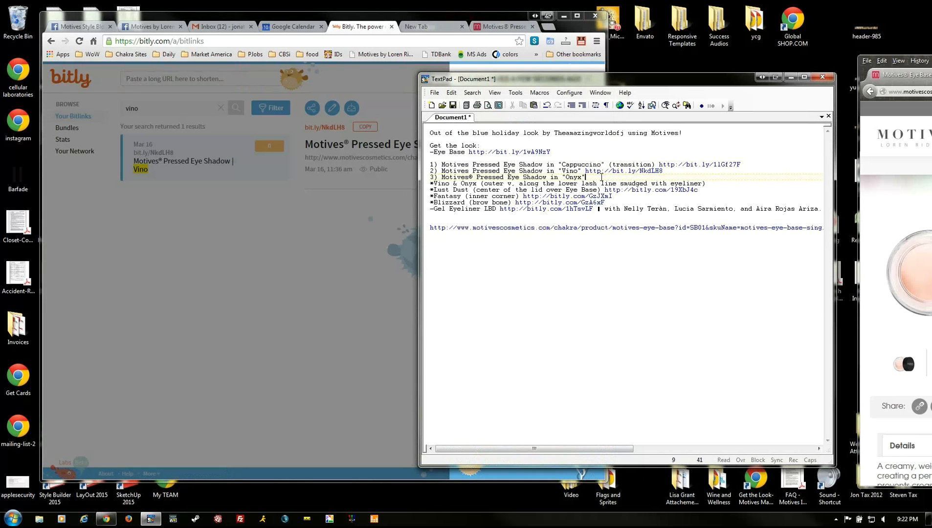
key(ctrl+v)
click(441, 177)
key(BackSpace)
key(BackSpace)
key(BackSpace)
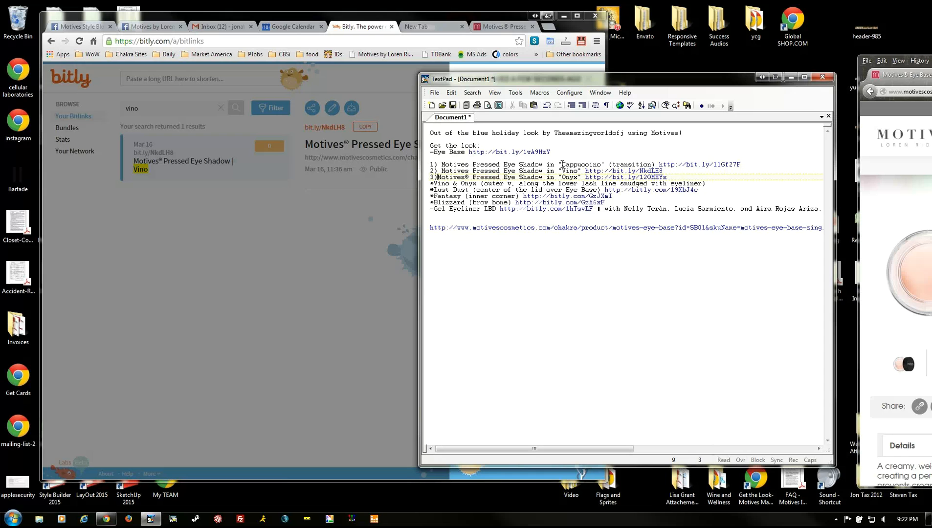
key(Up)
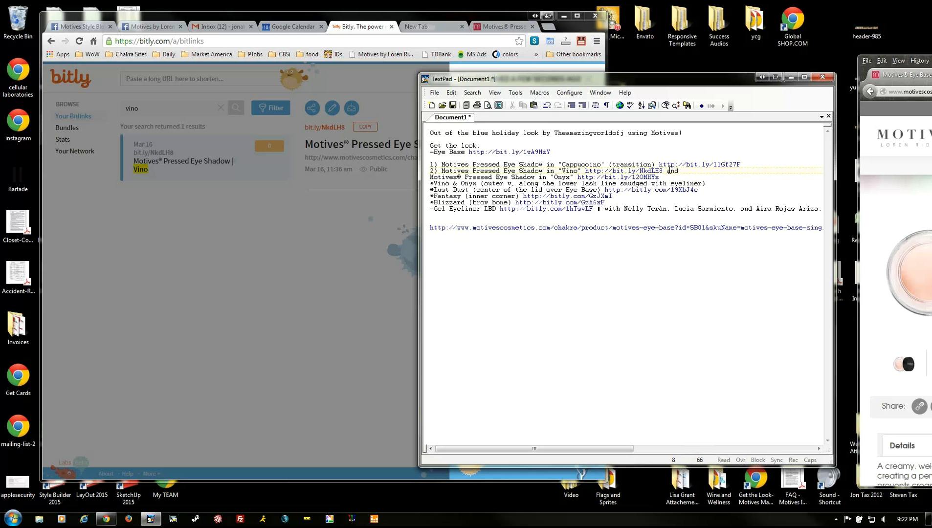
key(Delete)
key(Right)
key(Right)
key(Right)
key(Right)
key(Right)
key(Right)
key(Right)
key(Delete)
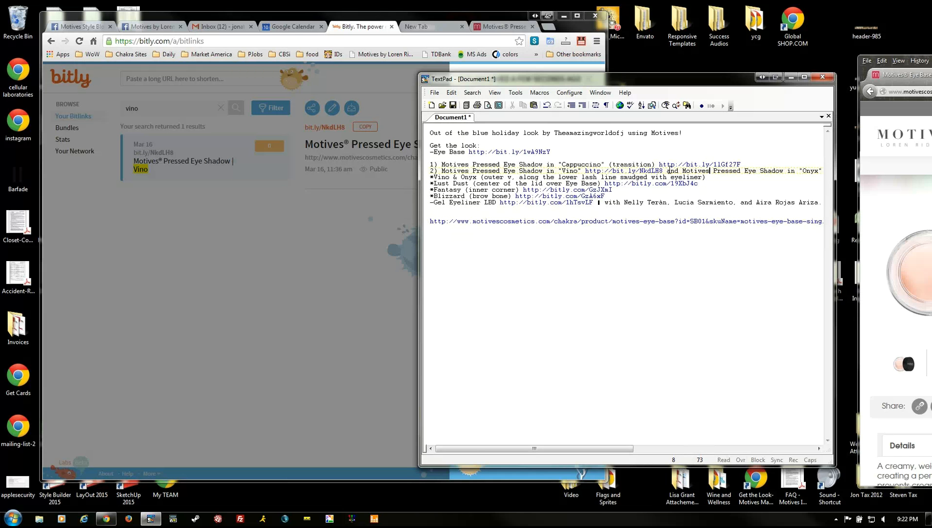
key(End)
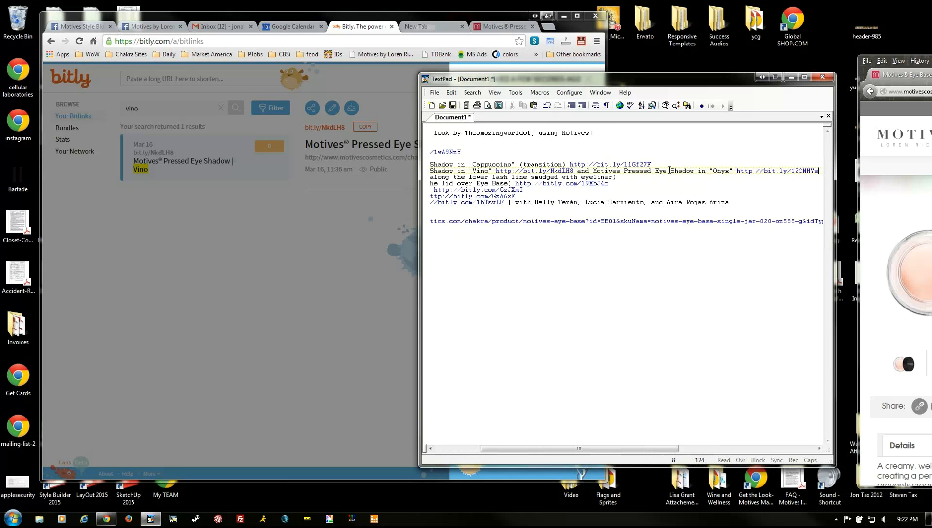
- Rewrite the note as a parenthetical '(along the lower lash line and smudged'
key(Down)
key(Home)
key(shift+Right)
key(shift+Right)
key(shift+Right)
key(shift+Right)
key(shift+Right)
key(shift+Right)
key(shift+Right)
key(shift+Right)
key(shift+Right)
key(shift+Right)
key(shift+Right)
key(shift+Right)
key(shift+Right)
key(shift+Right)
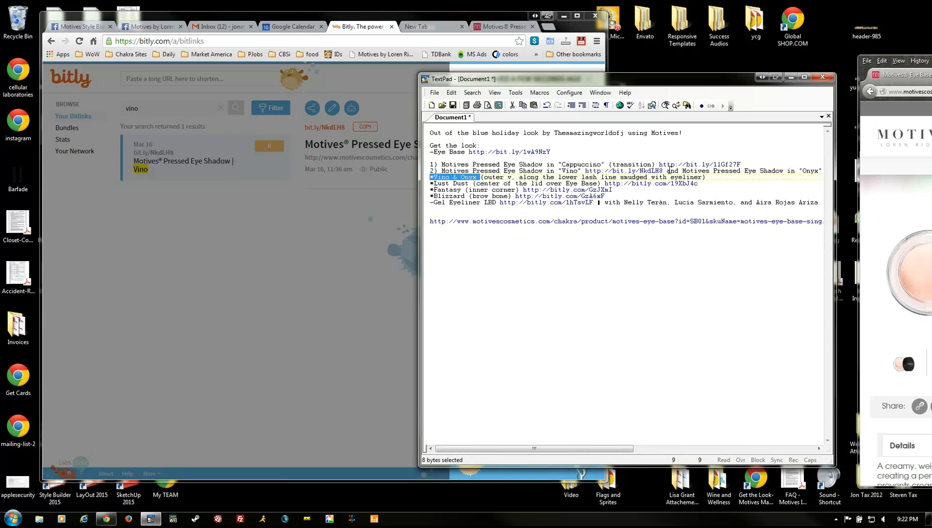
key(Delete)
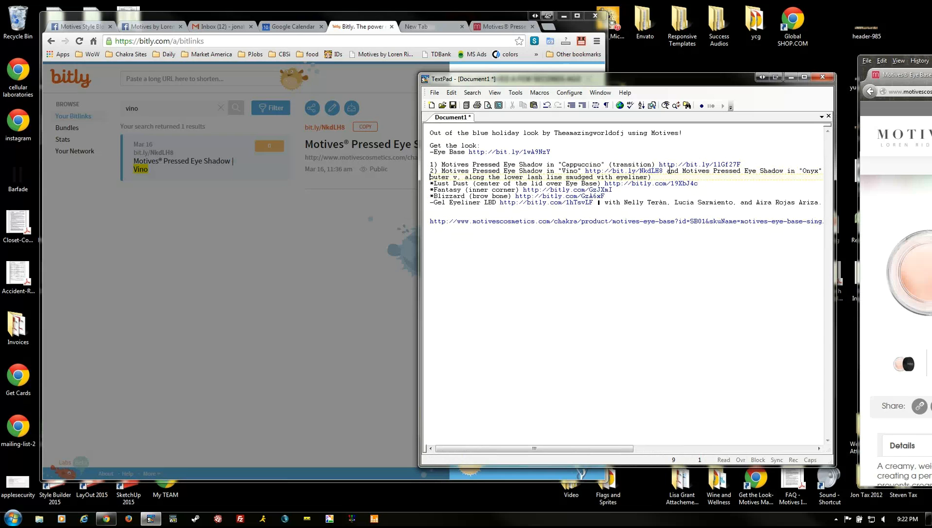
text(ong the lower l)
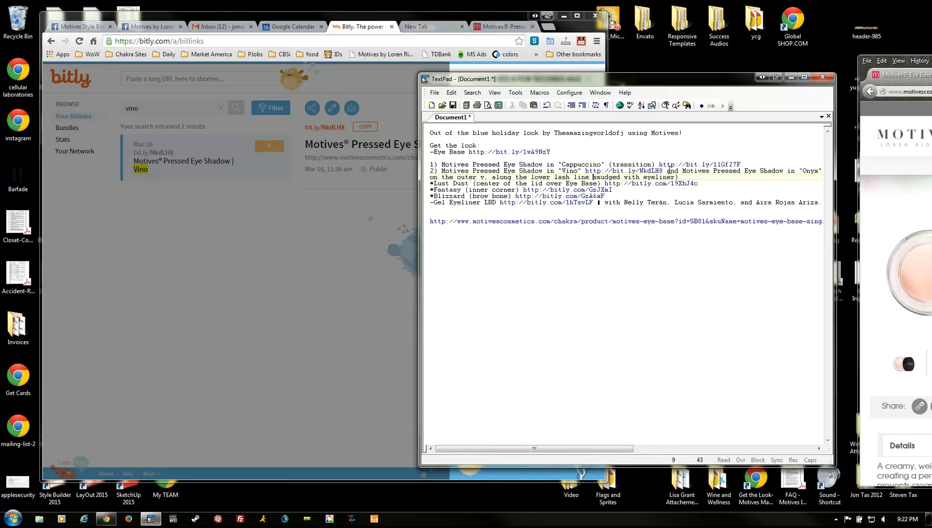
text(ash line and smudged)
key(ctrl+shift+Right)
key(Delete)
key(Up)
key(End)
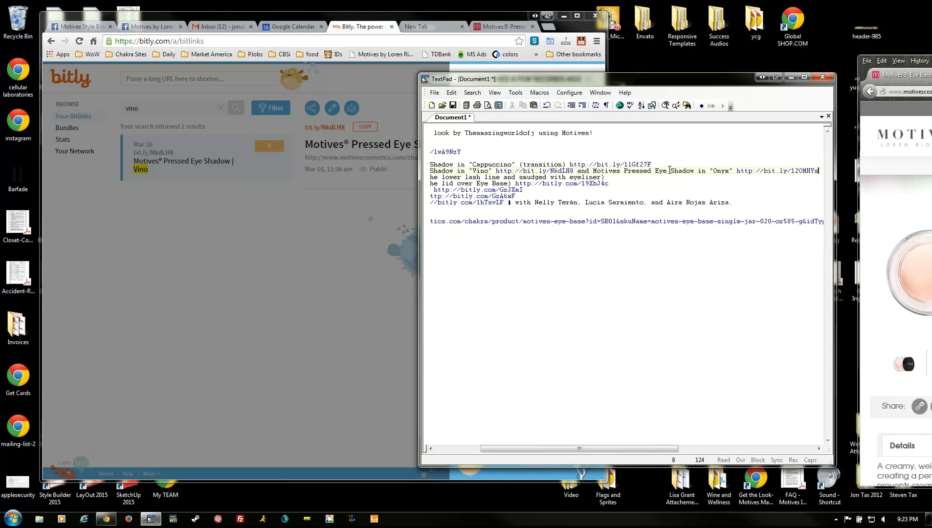
key(Home)
key(Down)
text(()
- Add blank lines above the Lust Dust entry and take its Bitlink to the browser
key(Home)
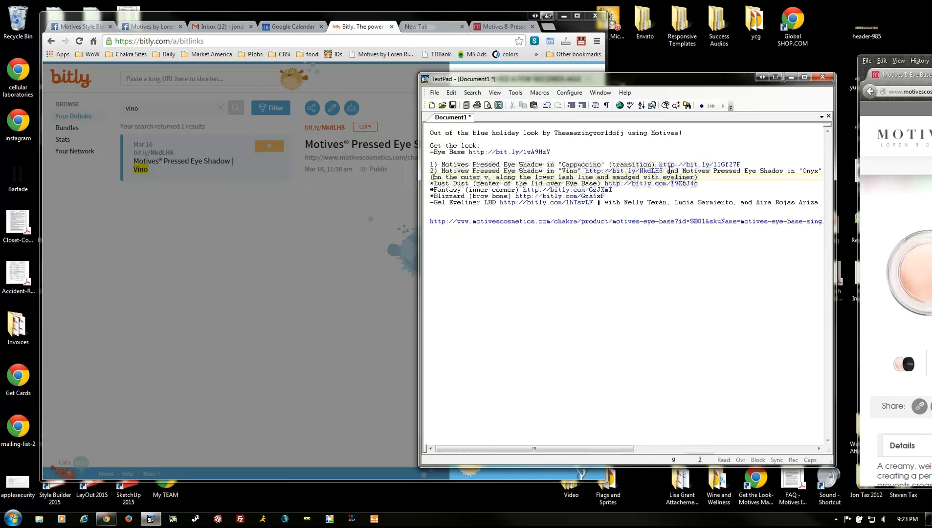
key(Up)
key(Up)
key(Down)
key(Down)
key(End)
key(Down)
key(Return)
key(Return)
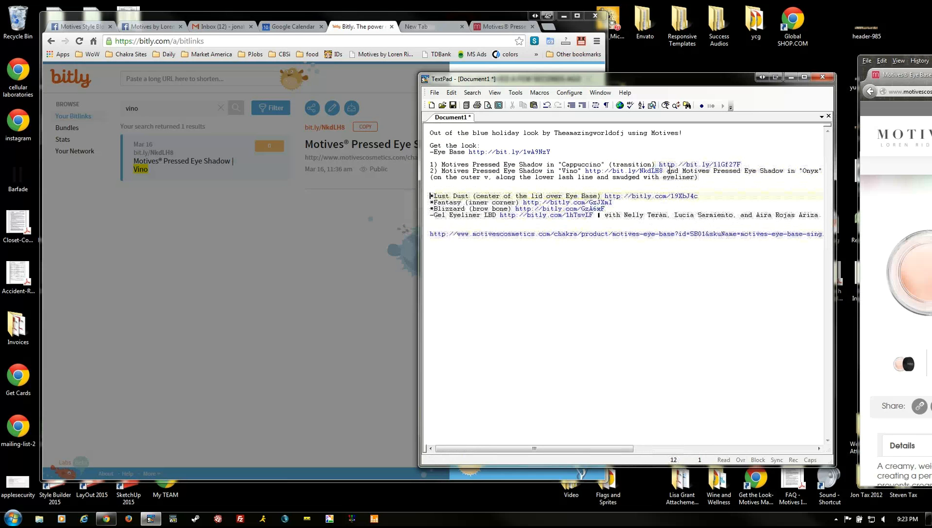
key(Up)
drag(713, 197, 604, 196)
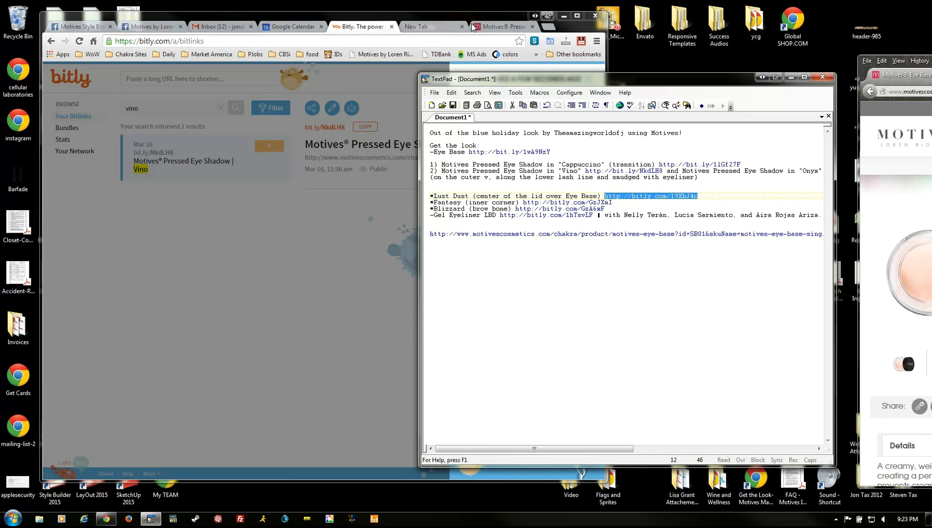
click(499, 27)
click(384, 41)
- Open the Lust Dust page via its Bitlink and write item 3 as Motives Pressed Eye Shadow in Lust Dust
key(ctrl+v)
key(Return)
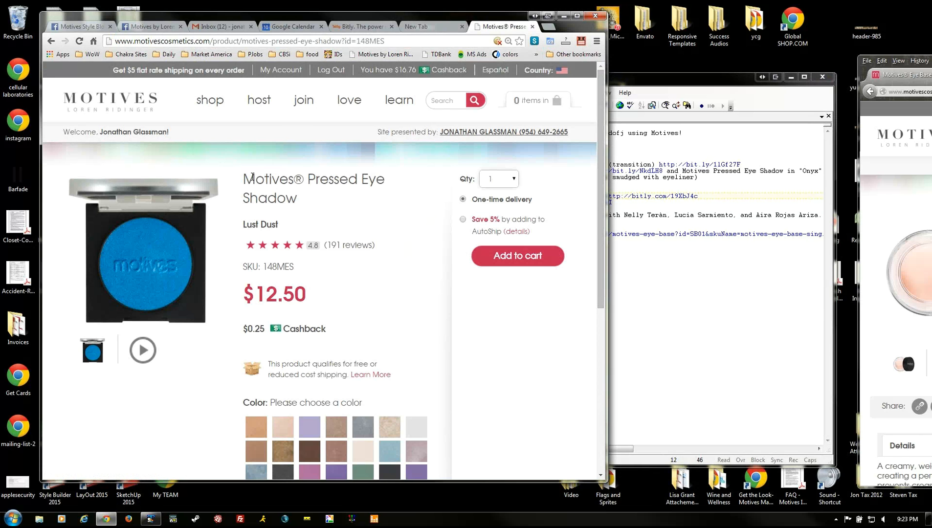
drag(252, 179, 284, 213)
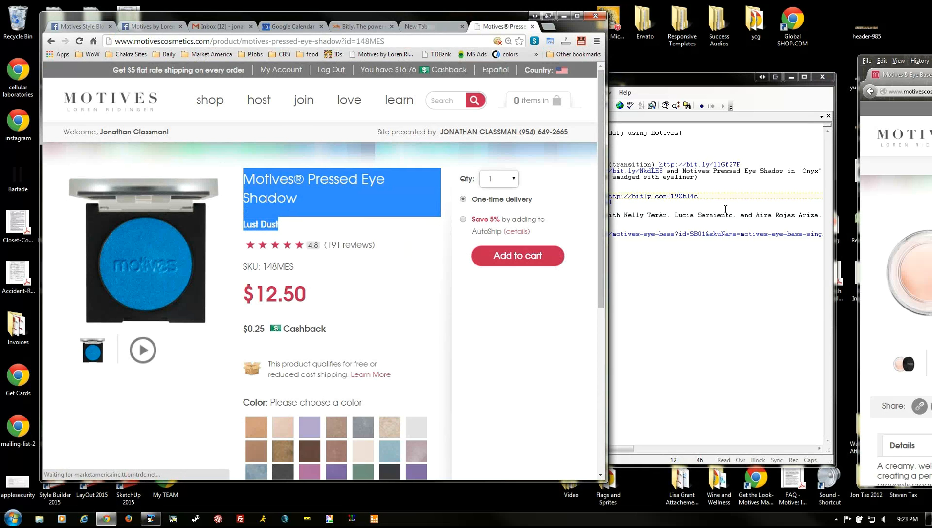
key(alt+Tab)
click(500, 184)
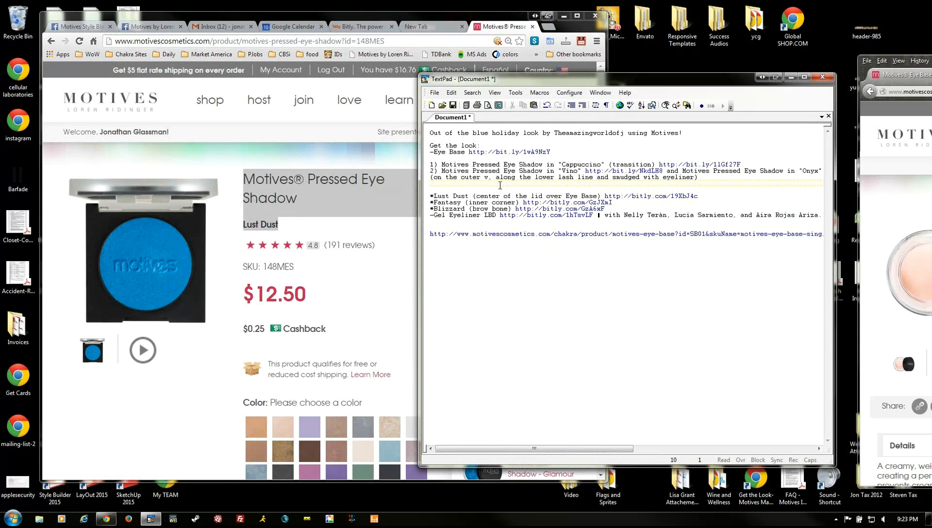
text(3))
key(ctrl+v)
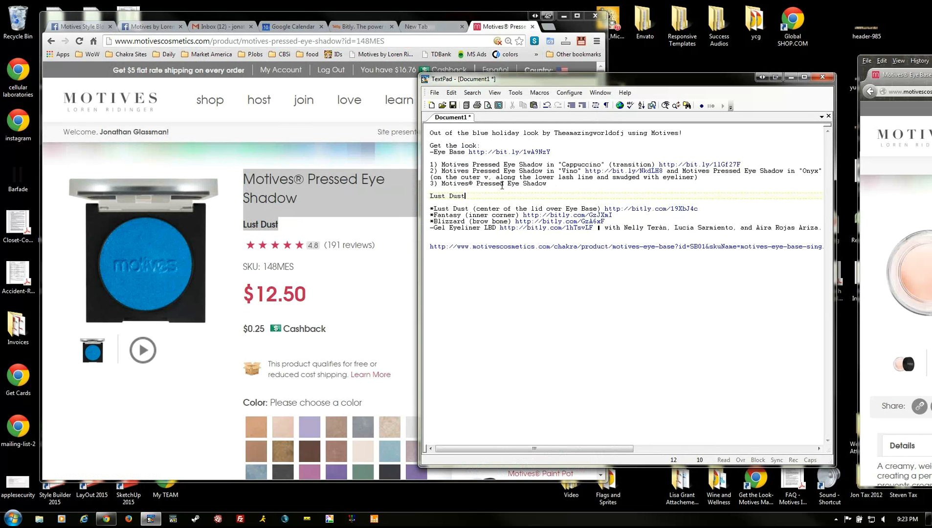
click(551, 181)
key(Delete)
key(Delete)
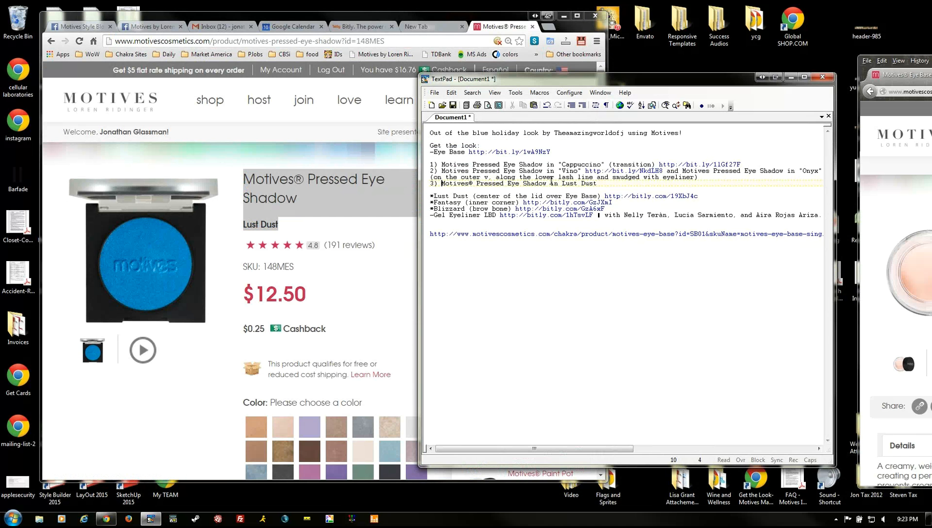
key(Delete)
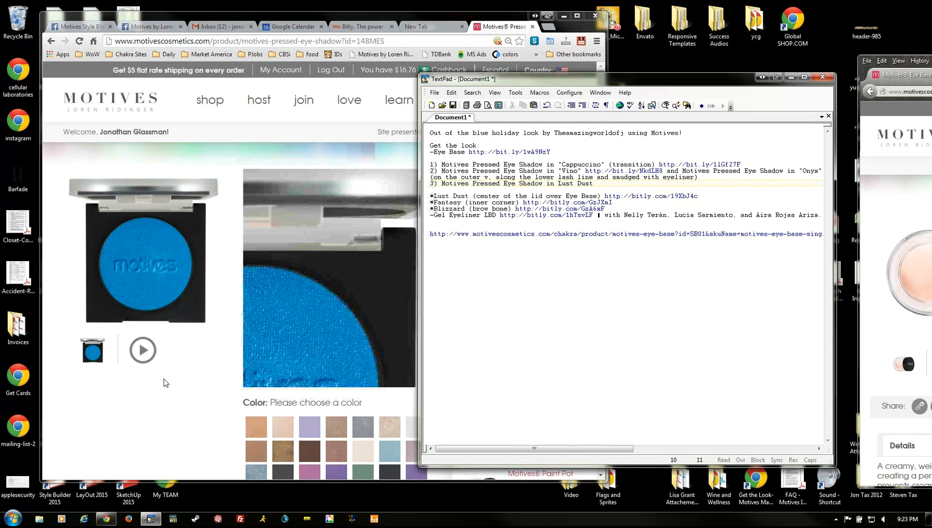
- Copy the Lust Dust page's shareable link from the footer, without keeping it in the notes
click(135, 409)
scroll(134, 407, down, 12)
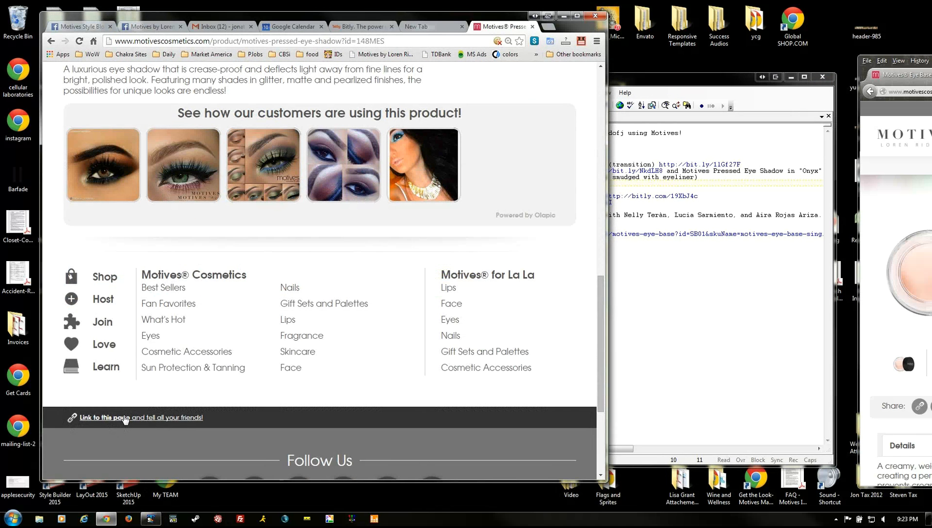
click(125, 418)
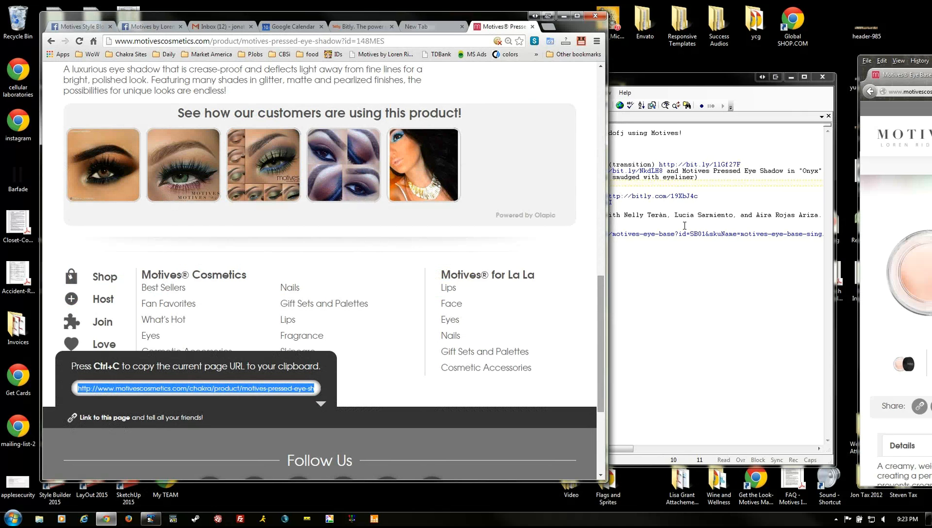
click(621, 184)
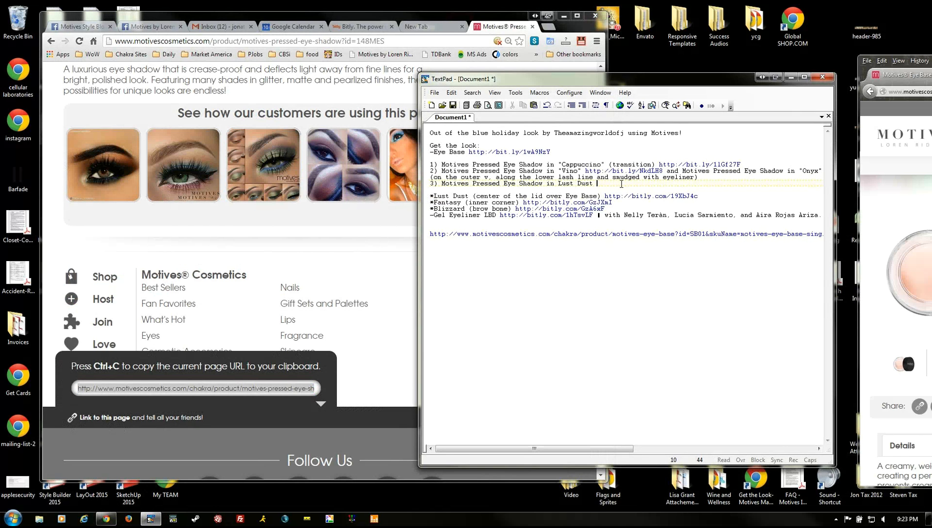
key(ctrl+z)
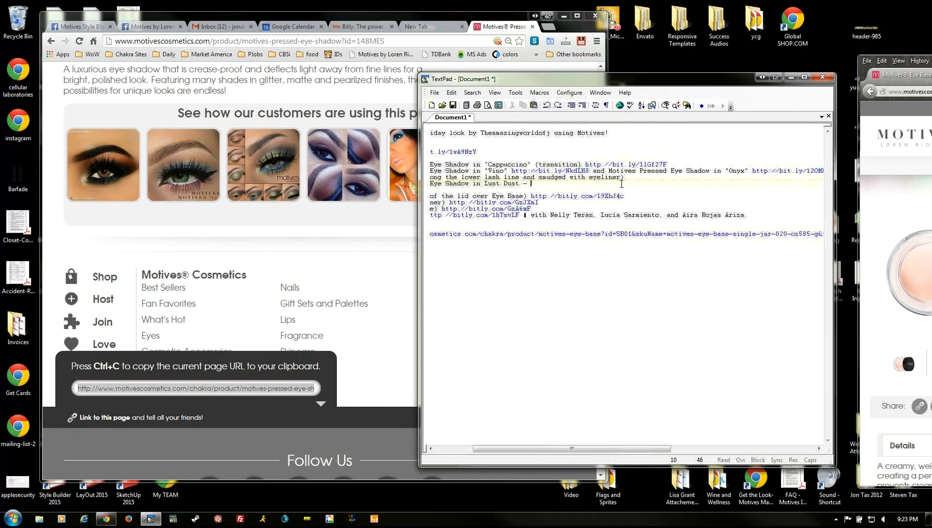
click(352, 26)
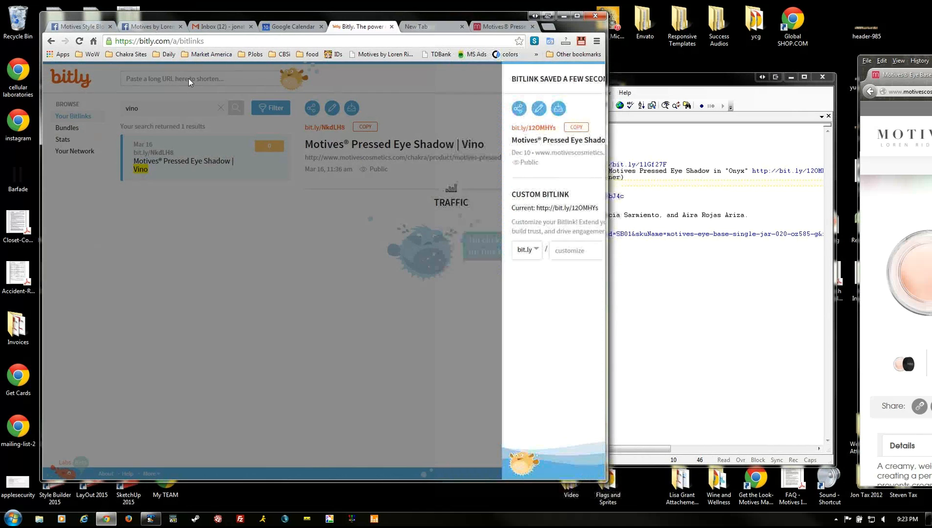
- Shorten the Lust Dust URL to bit.ly/1vRvRnJ, title it '… | Lust Dust', and copy it
click(188, 78)
key(ctrl+v)
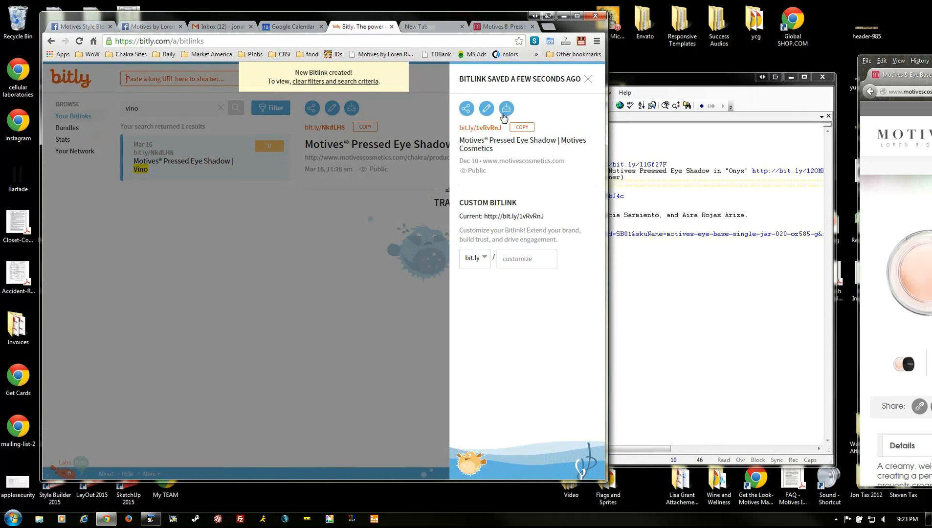
click(486, 108)
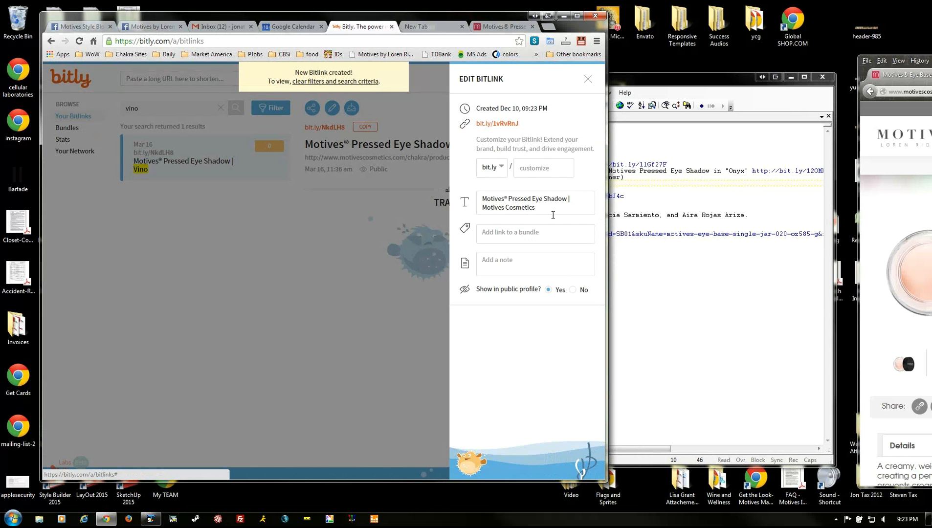
drag(551, 207, 475, 206)
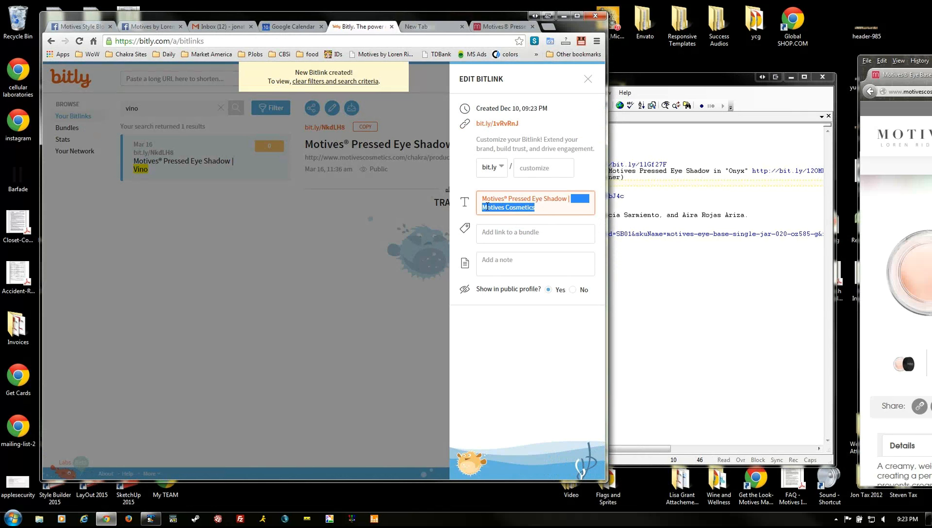
text(L)
text(ust Du)
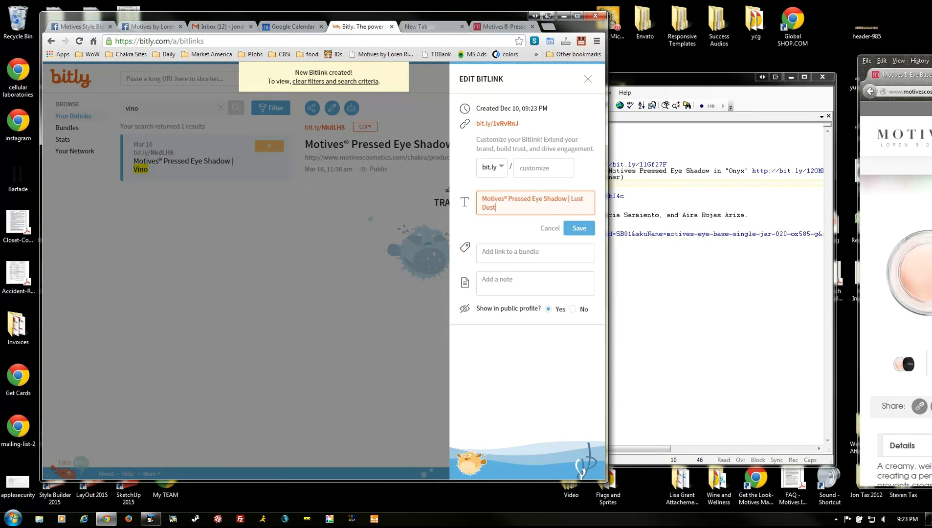
click(579, 228)
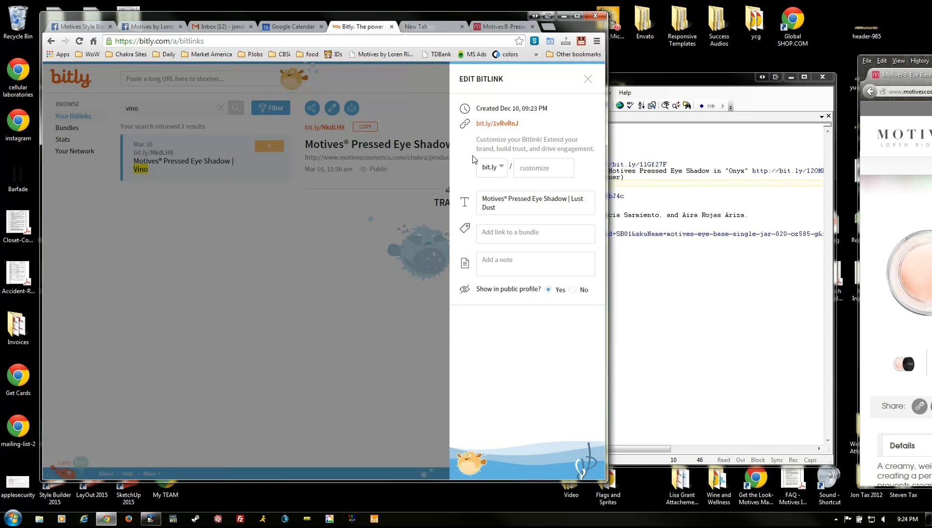
click(588, 79)
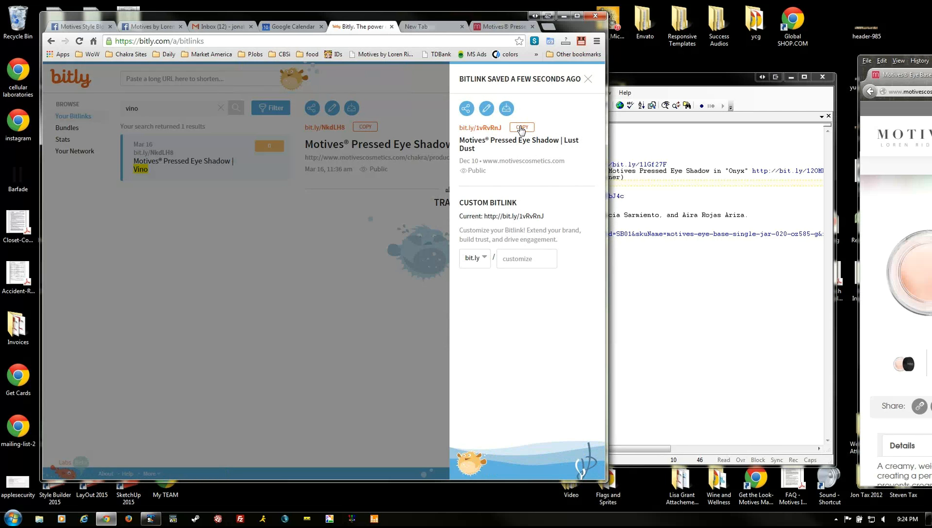
click(521, 127)
key(alt+Tab)
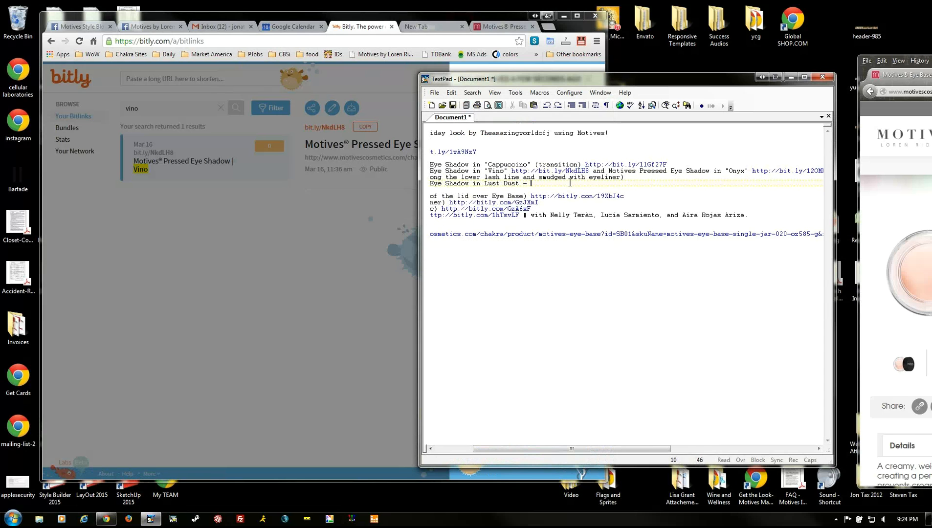
key(ctrl+v)
drag(434, 186, 461, 297)
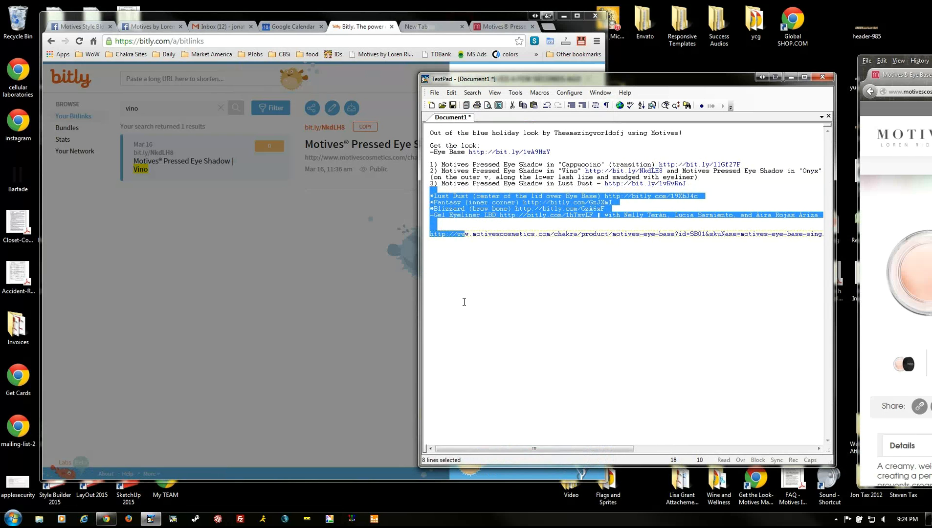
key(Delete)
key(shift+End)
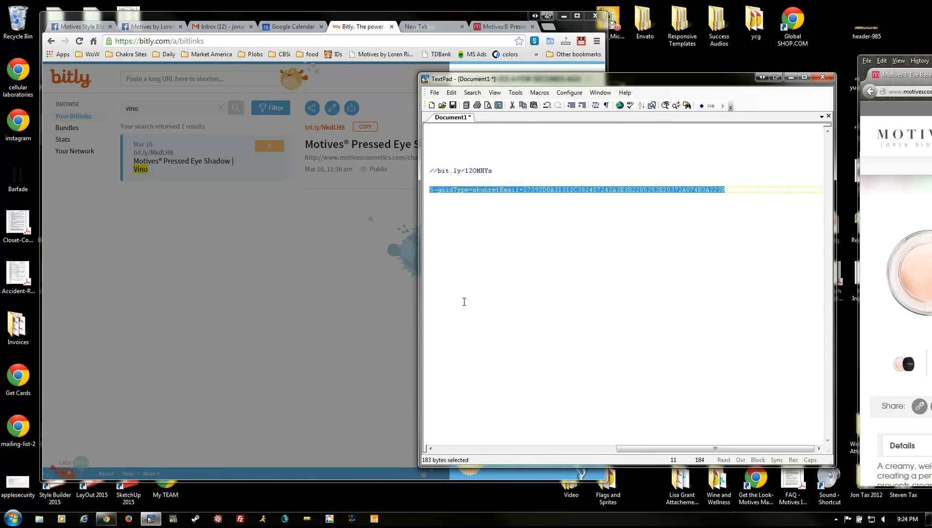
key(Delete)
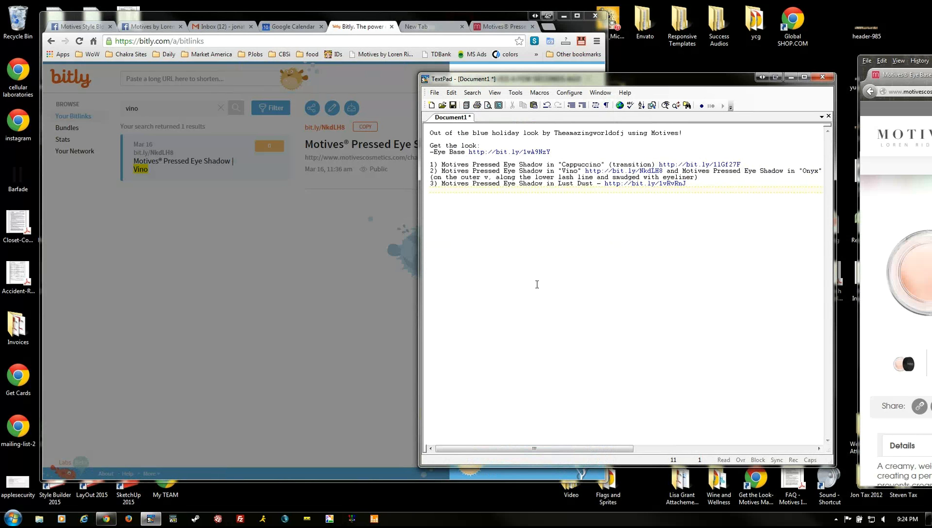
click(563, 158)
click(149, 27)
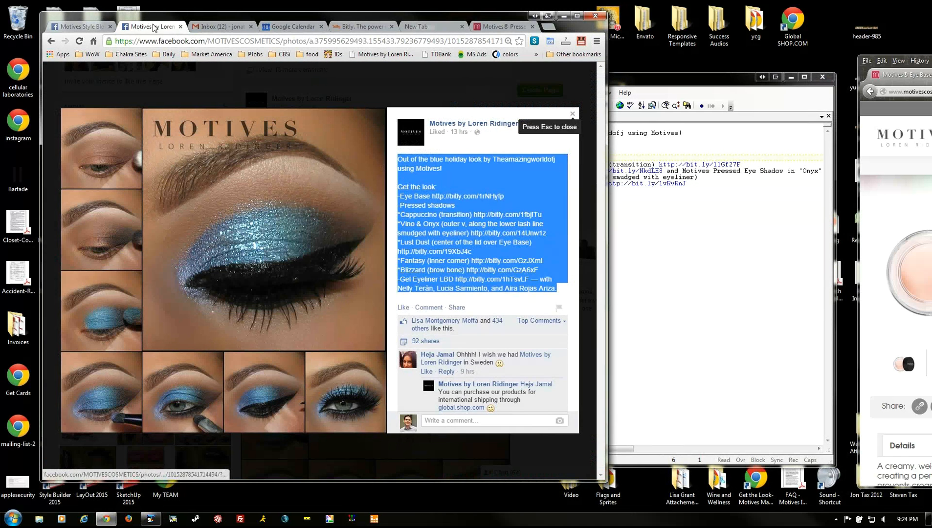
- Close the blue look photo and expand the Golden Glitter look post on Motives Style Blog
click(573, 113)
key(ctrl+1)
scroll(408, 350, down, 10)
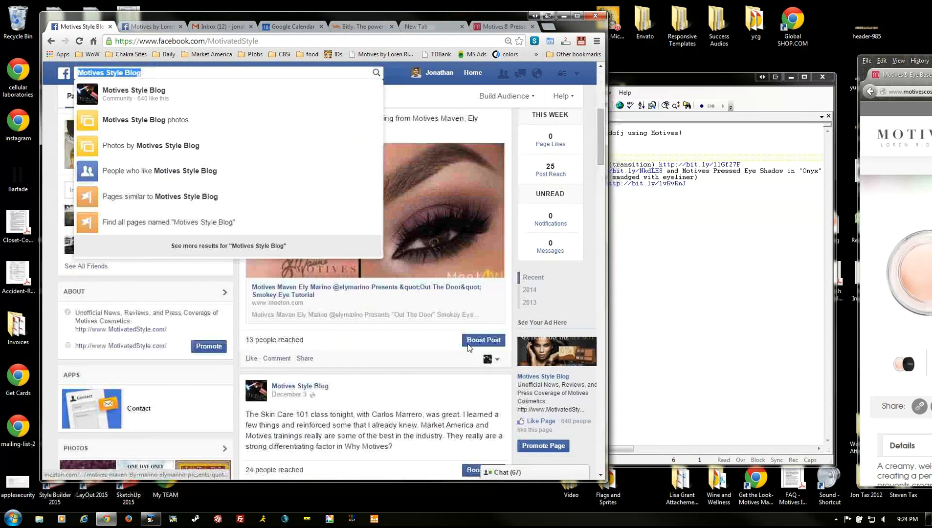
scroll(408, 350, down, 15)
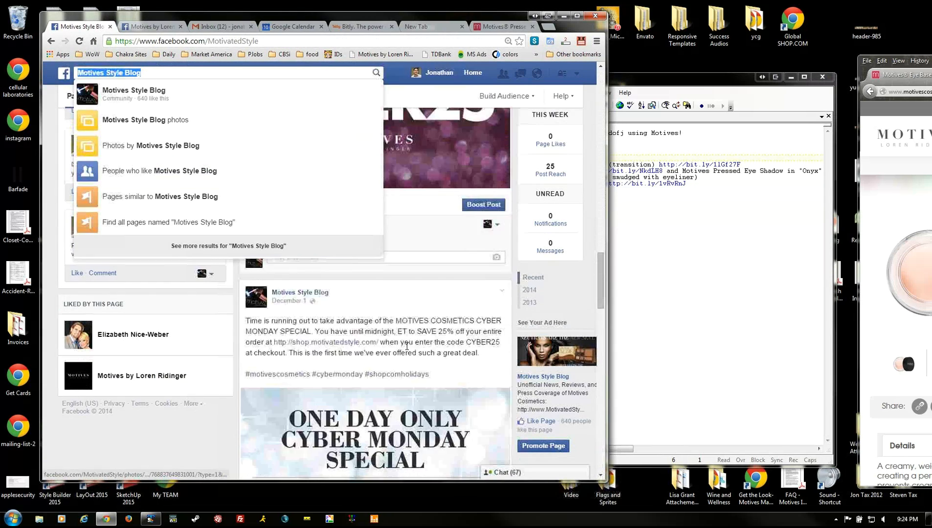
scroll(408, 350, down, 4)
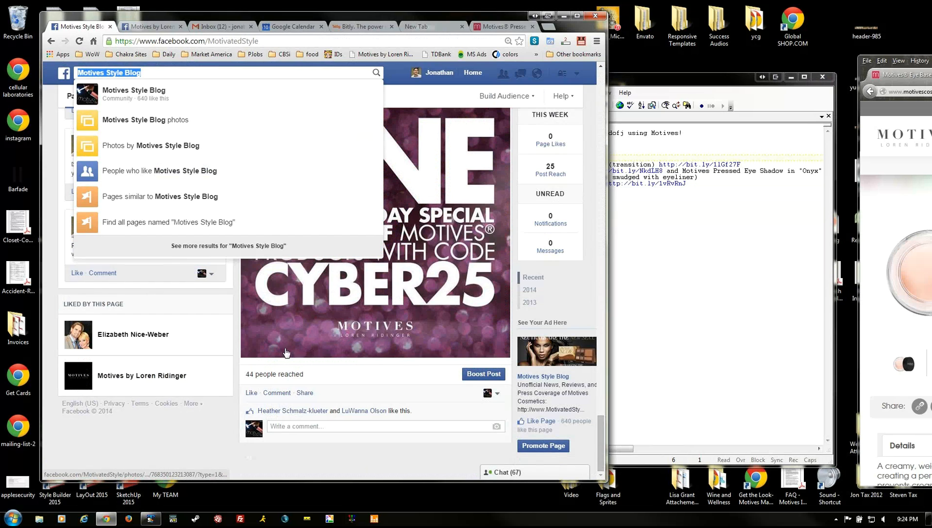
click(234, 394)
scroll(244, 394, down, 15)
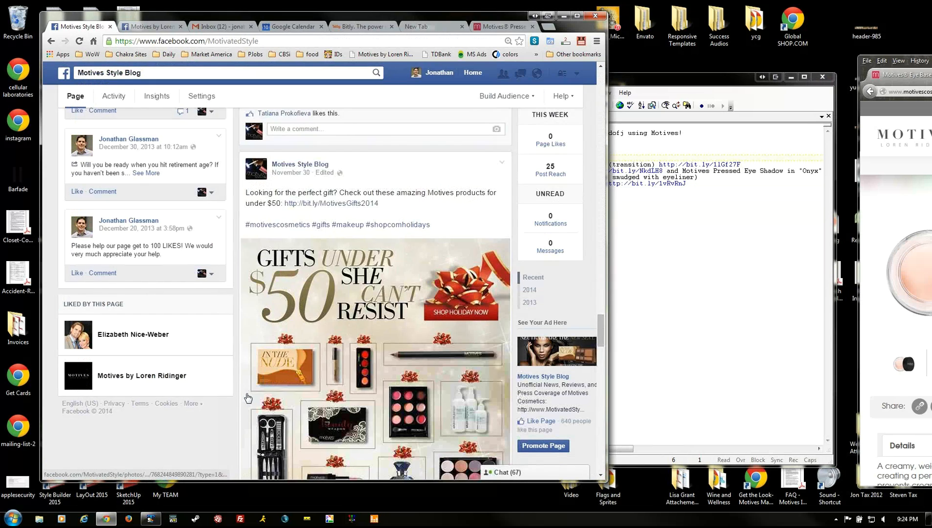
scroll(247, 394, down, 8)
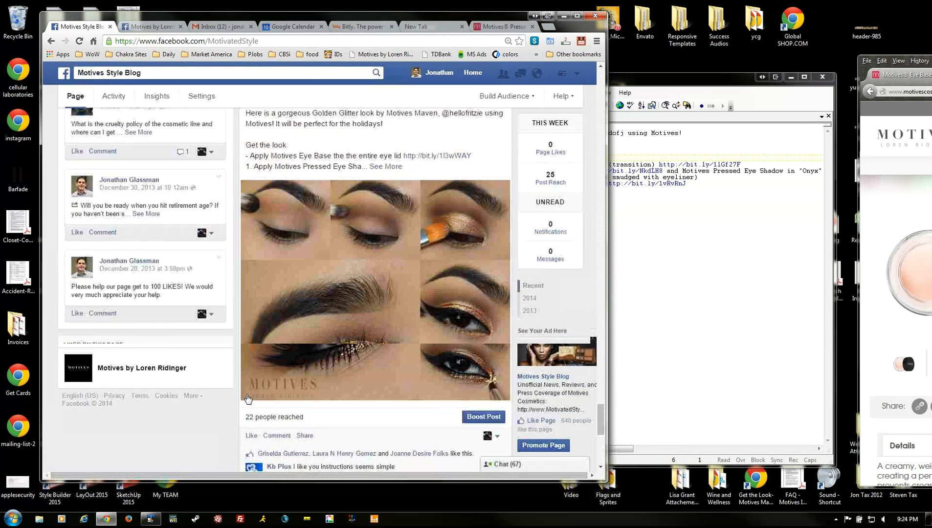
scroll(406, 262, up, 2)
click(391, 264)
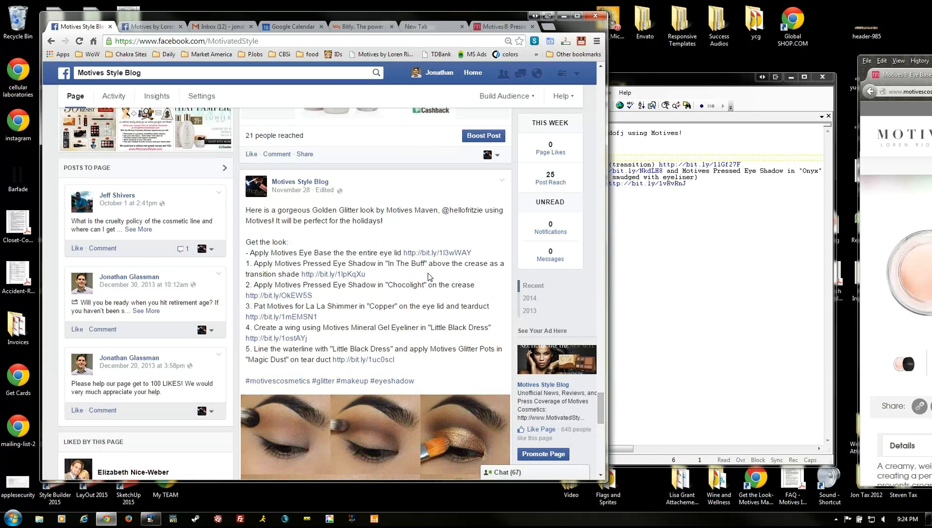
click(713, 214)
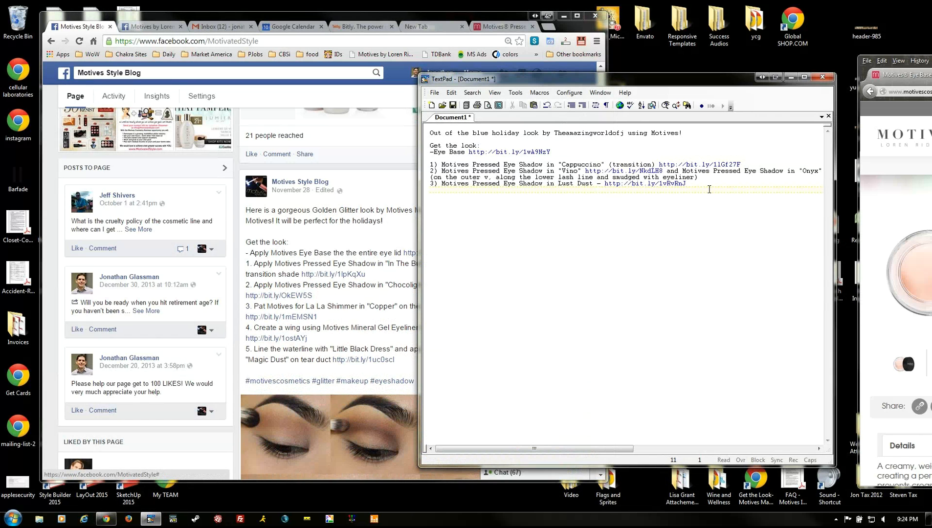
- Select the whole Out of the blue holiday look write-up and scroll Facebook back to the top
drag(709, 189, 410, 128)
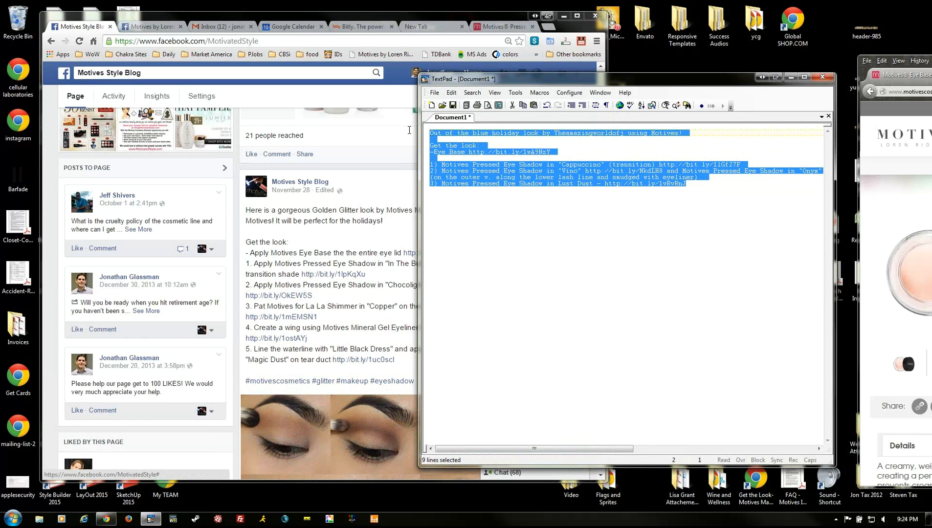
click(351, 167)
scroll(351, 167, up, 10)
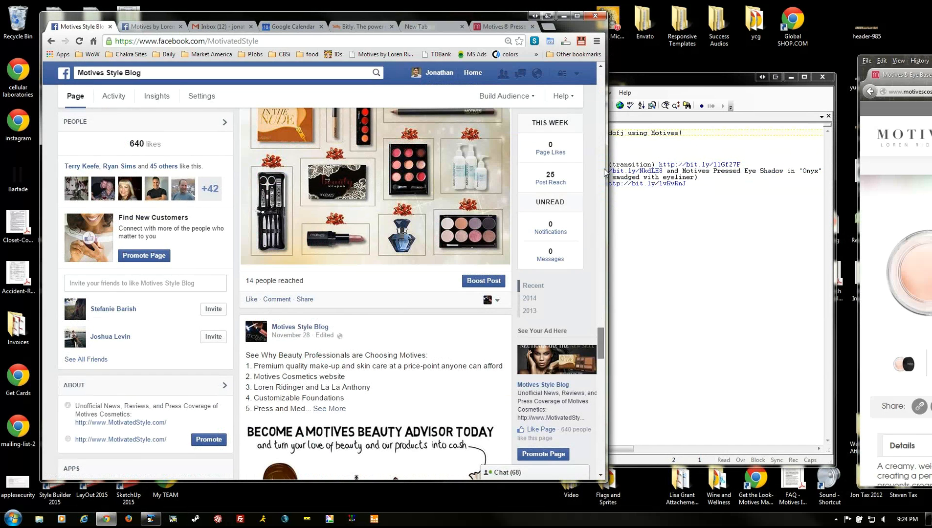
click(601, 169)
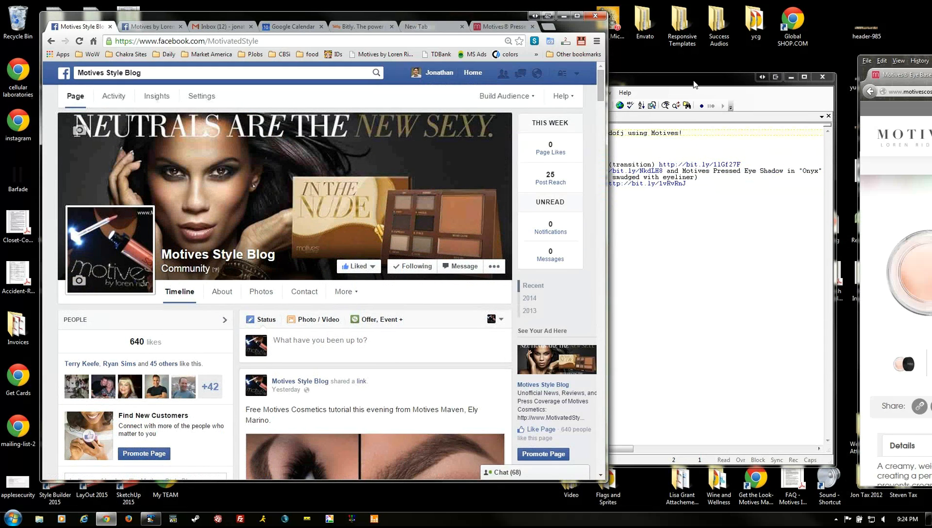
- Start a Photo/Video post with the Blue Holiday Look image and paste in the product list
drag(694, 81, 931, 132)
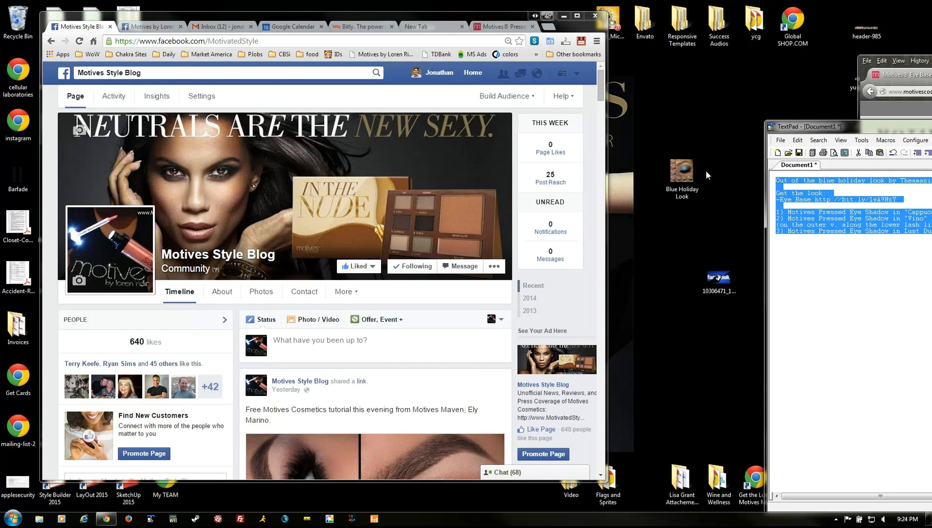
click(316, 322)
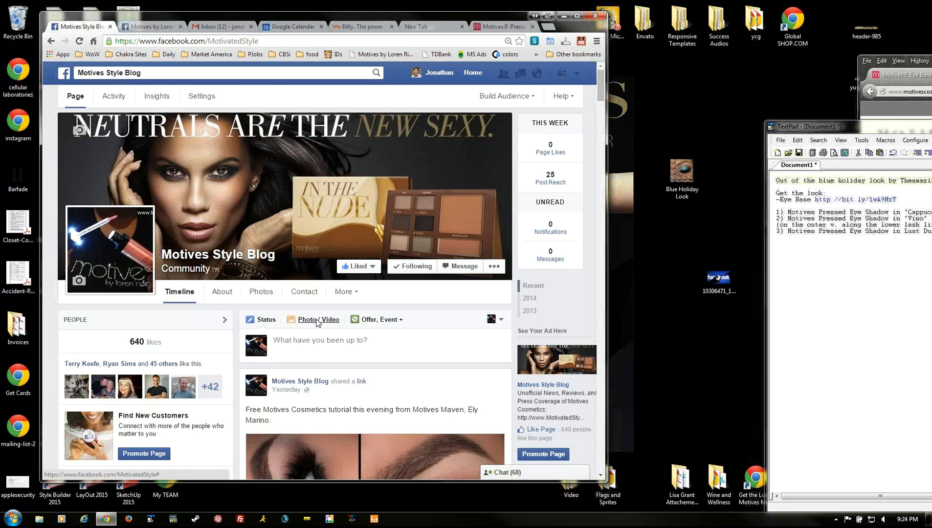
drag(686, 168, 304, 356)
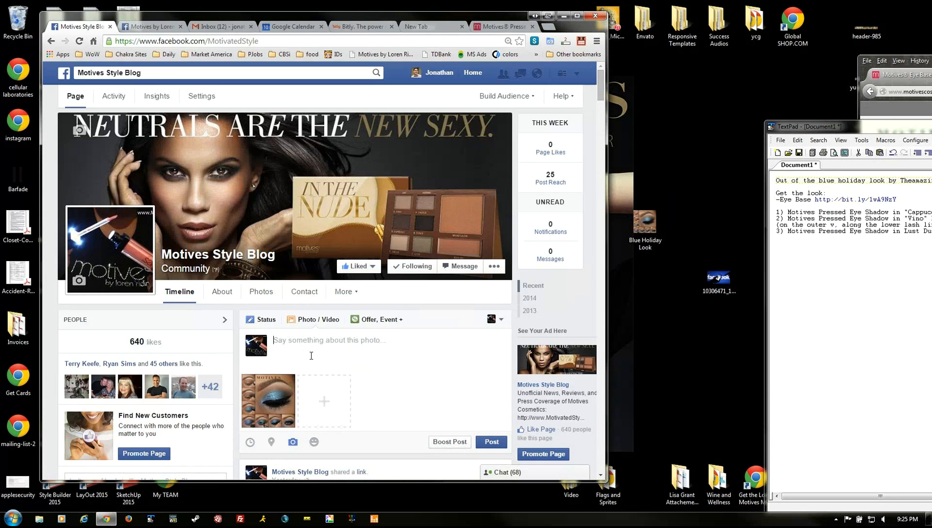
text(Out of the blue holiday look by Theamazingworldofj using Motives!  Get the look: -Eye Base http://bit.ly/1wA9NzY  1) Motives Pressed Eye Shadow in "Cappuccino" (transition) http://bit.ly/1lGf27F 2) Motives Pressed Eye Shadow in "Vino" http://bit.ly/NkdLH8 and Motives Pressed Eye Shadow in "Onyx" http://bit.ly/12OMHYs (on the outer v, along the lower lash line and smudged with eyeliner) 3) Motives Pressed Eye Shadow in Lust Dust - http://bit.ly/1vRvRnJ)
click(337, 354)
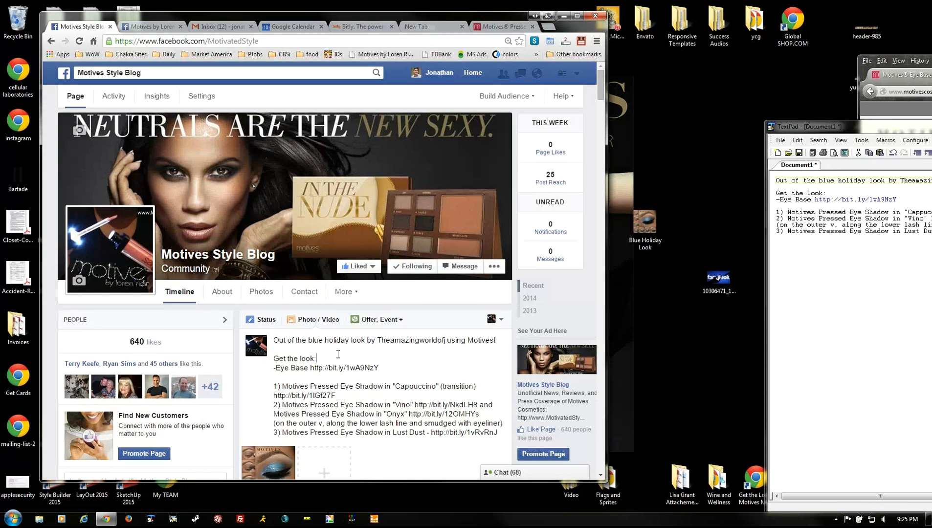
click(375, 340)
drag(388, 339, 446, 338)
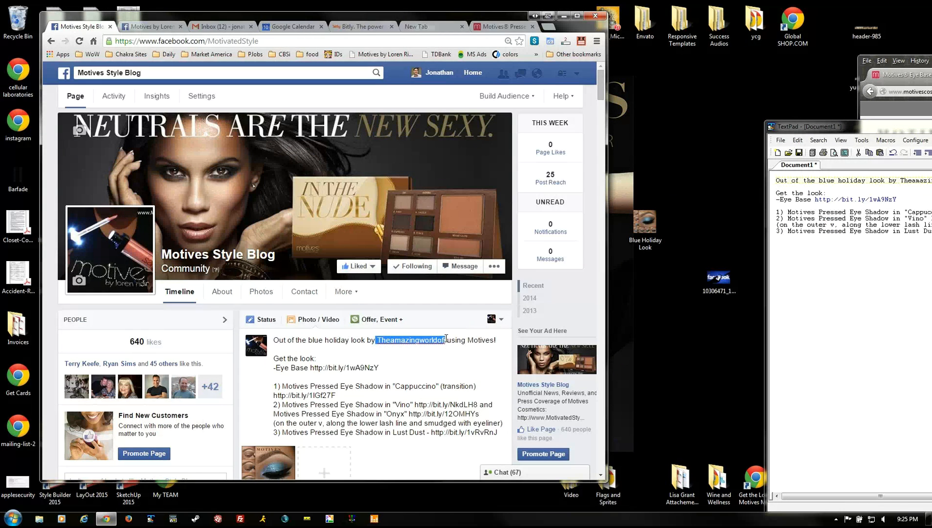
key(Left)
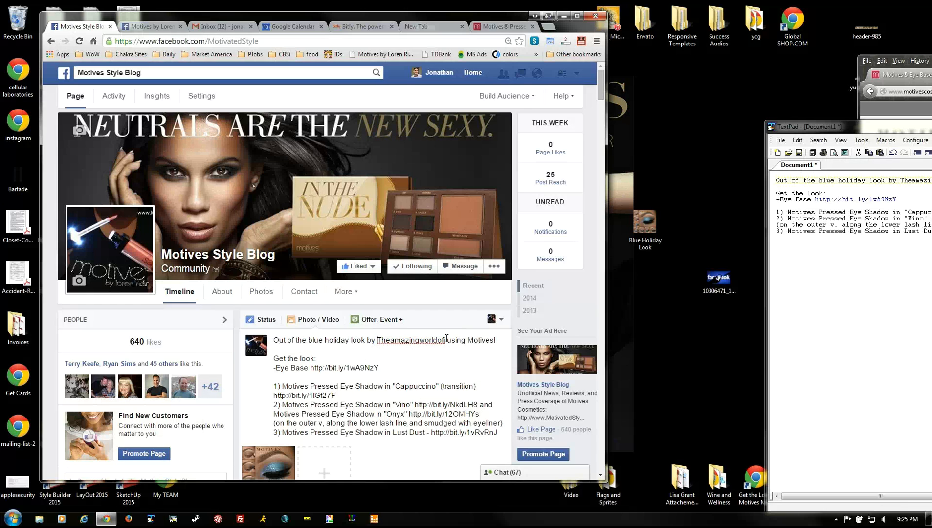
text(@)
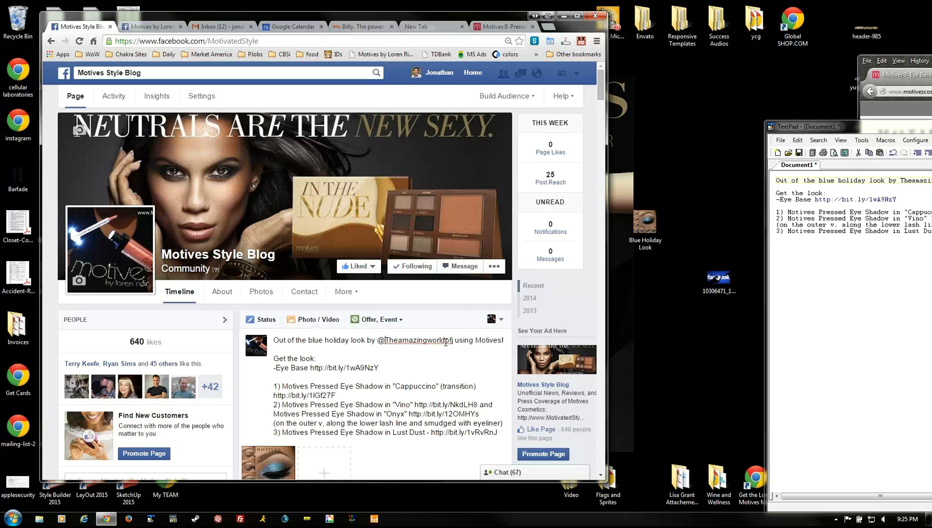
key(ctrl+shift+Right)
key(ctrl+shift+Right)
key(ctrl+shift+Left)
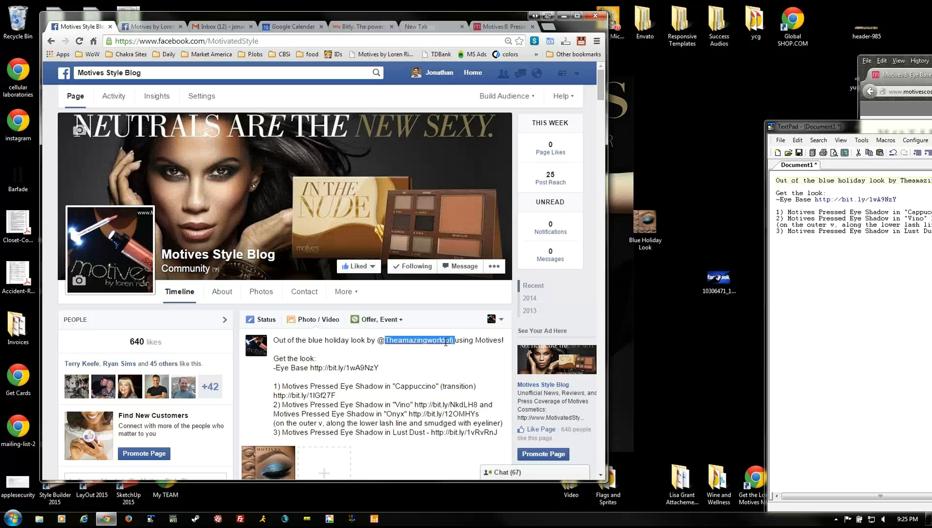
key(BackSpace)
text(The)
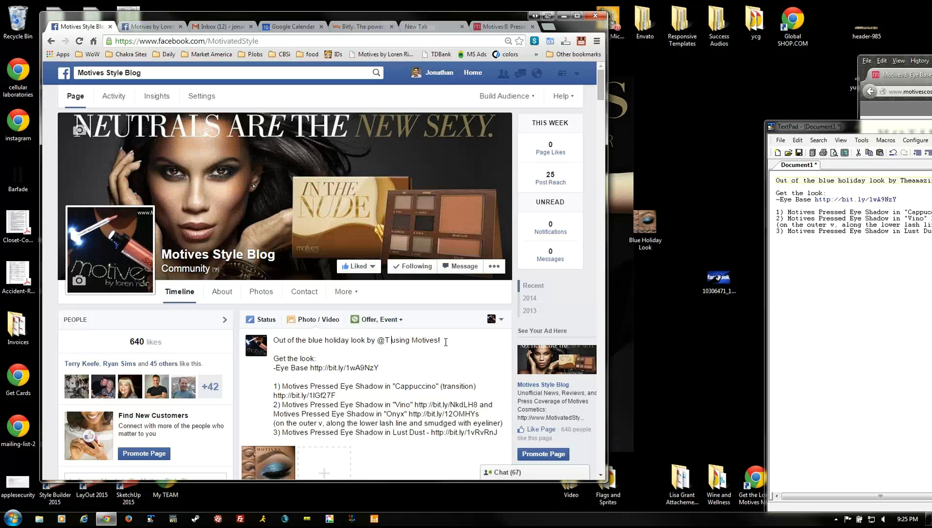
text(a)
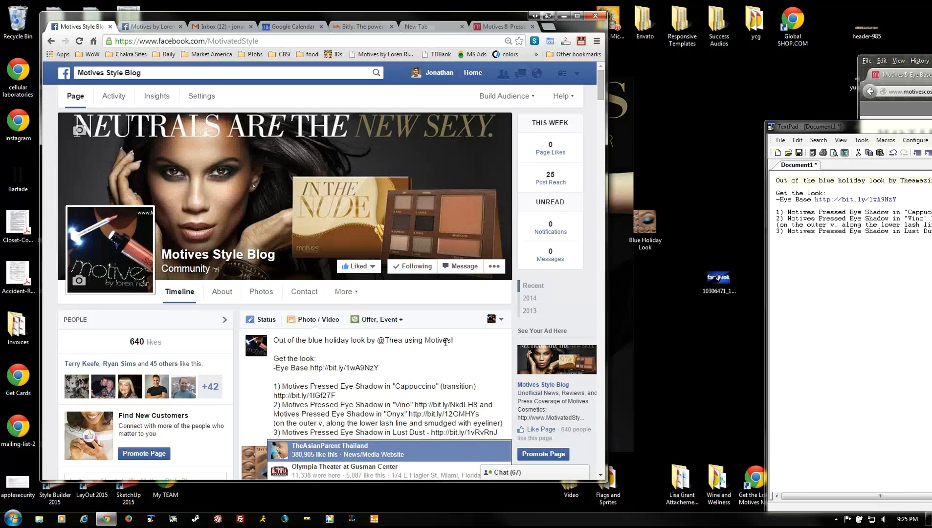
text(main)
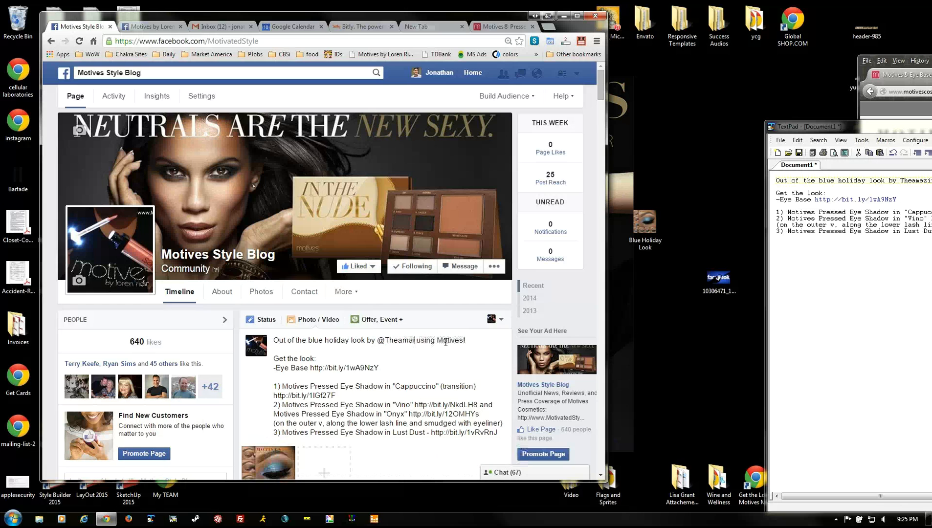
key(BackSpace)
key(BackSpace)
text(zingwir)
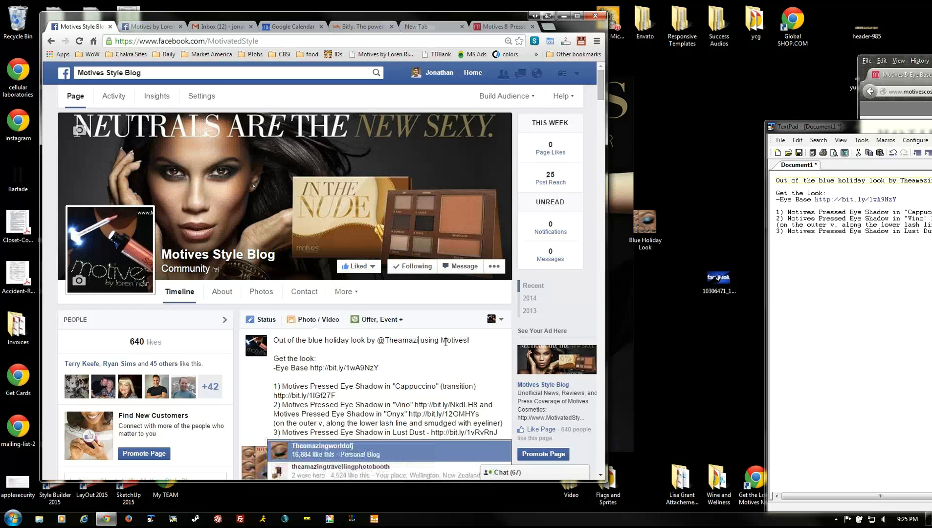
key(BackSpace)
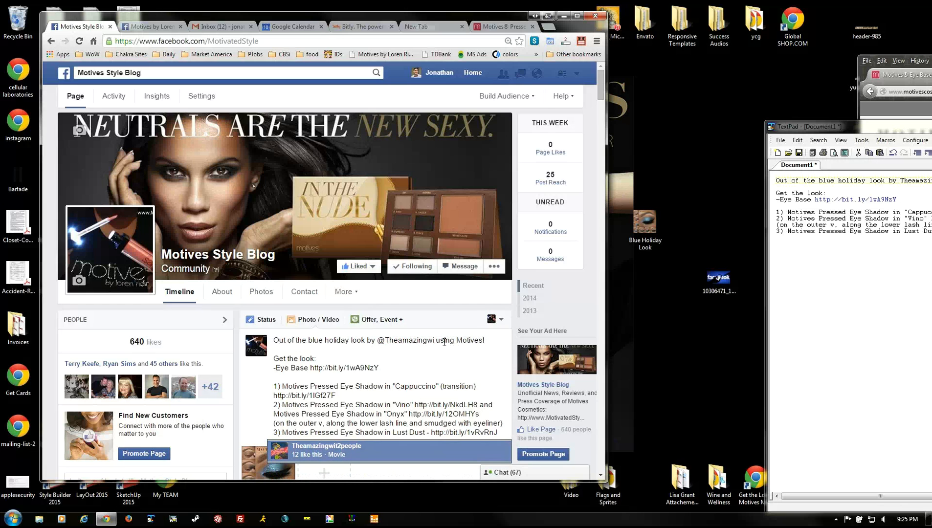
key(BackSpace)
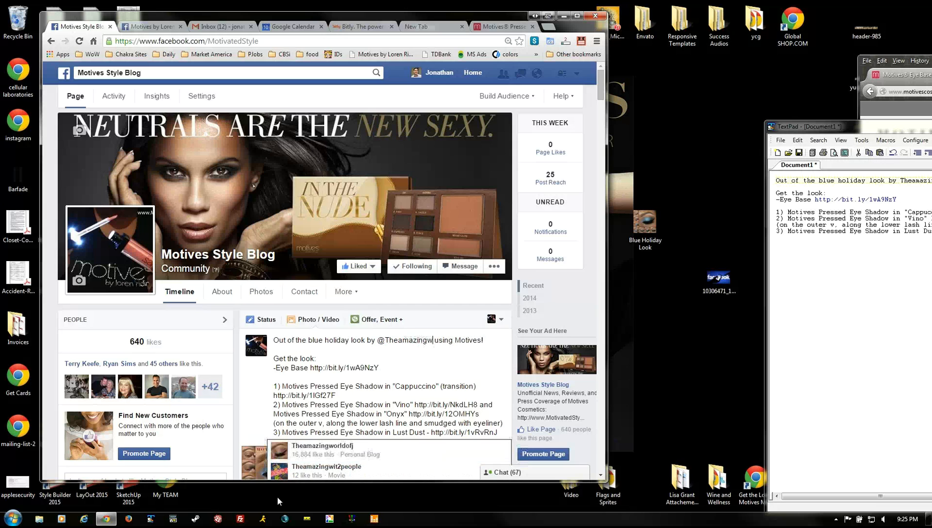
click(320, 456)
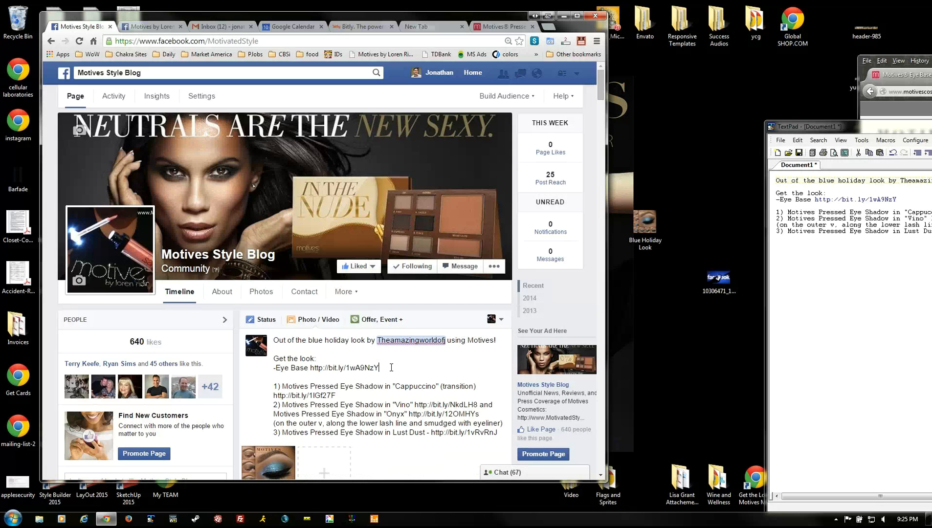
- Add blank lines below the product list at the end of the post
scroll(391, 370, down, 1)
click(504, 384)
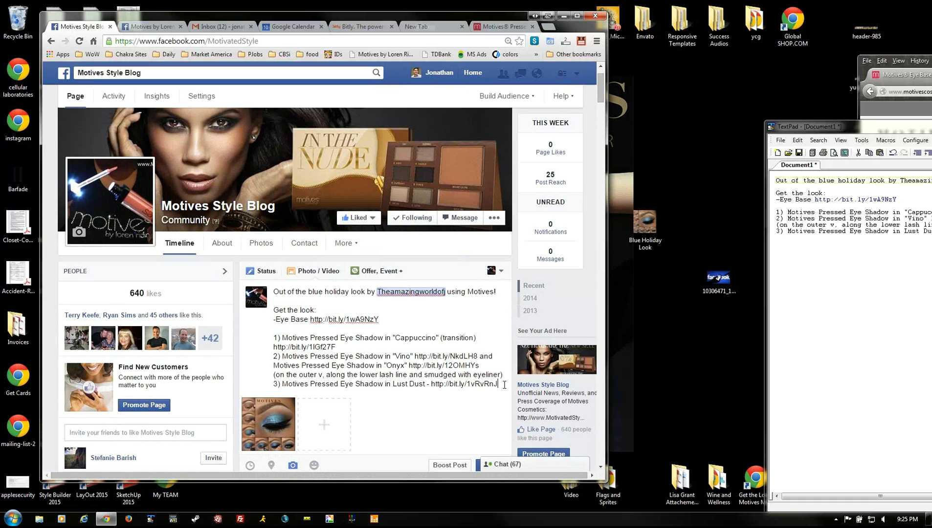
scroll(477, 357, down, 1)
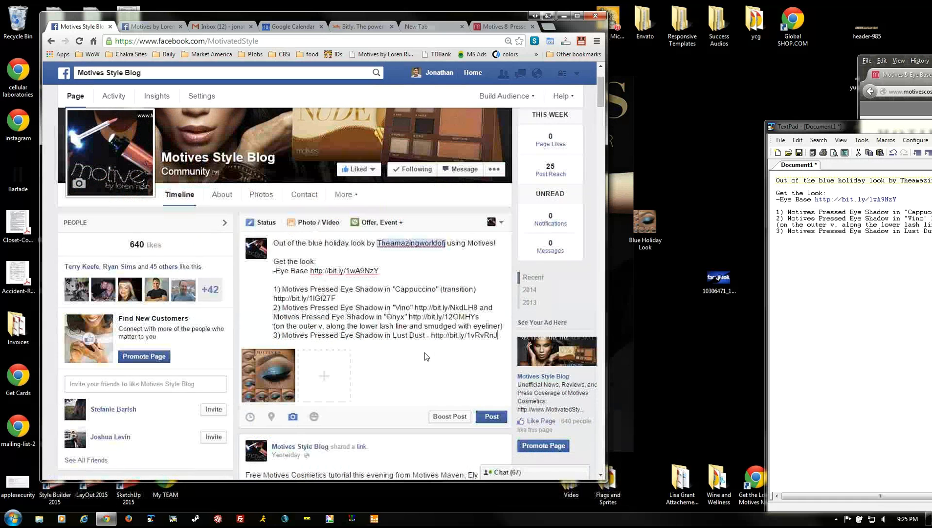
drag(476, 329, 476, 332)
click(477, 332)
key(End)
key(Return)
key(Return)
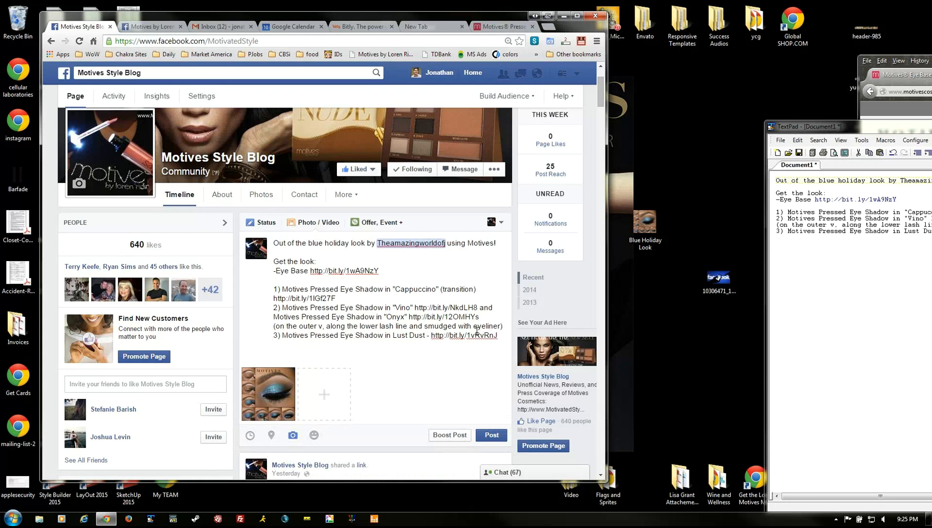
- Finish the post text with #motivescosmetics #eyeshadow #beauty #makeup #cosmetics, removing a stray @
text(#motivescosmetics)
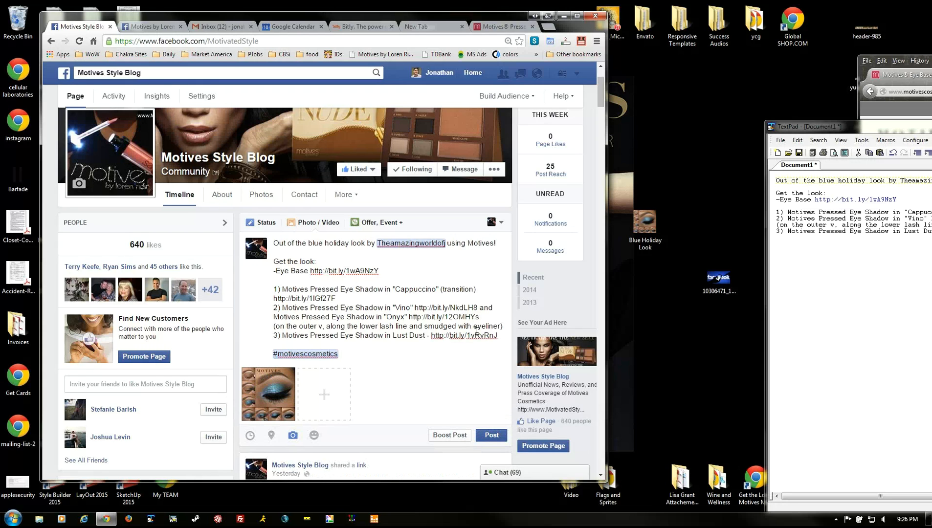
text(@)
key(BackSpace)
text(#eyeshadow)
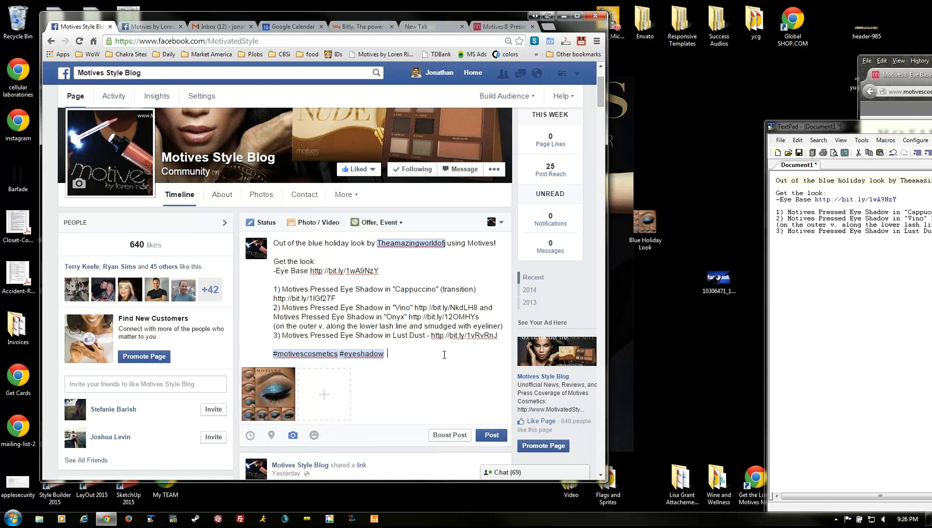
text(#beauty #makeup)
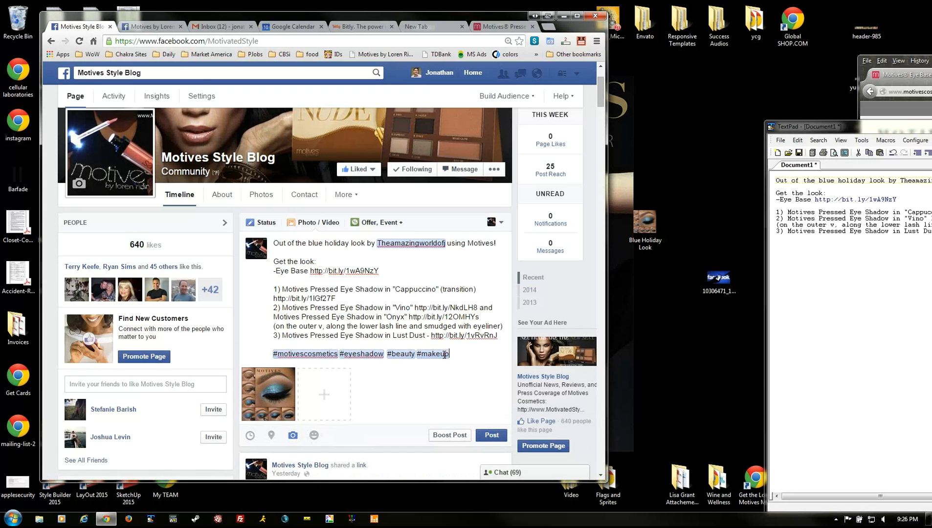
text( #cosmetics)
- Paste the extra product lines into the TextPad list, then paste the four new lines after Lust Dust
key(ctrl+a)
drag(714, 117, 713, 112)
click(806, 292)
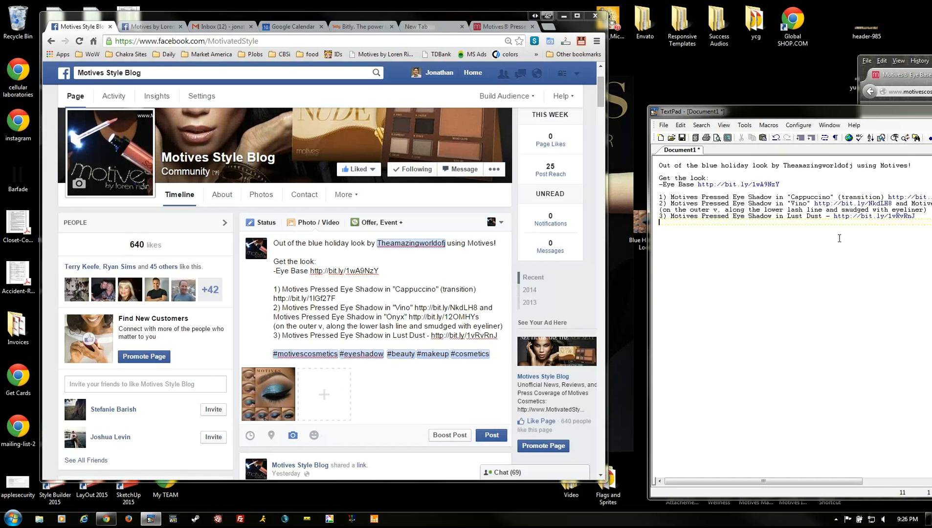
key(ctrl+v)
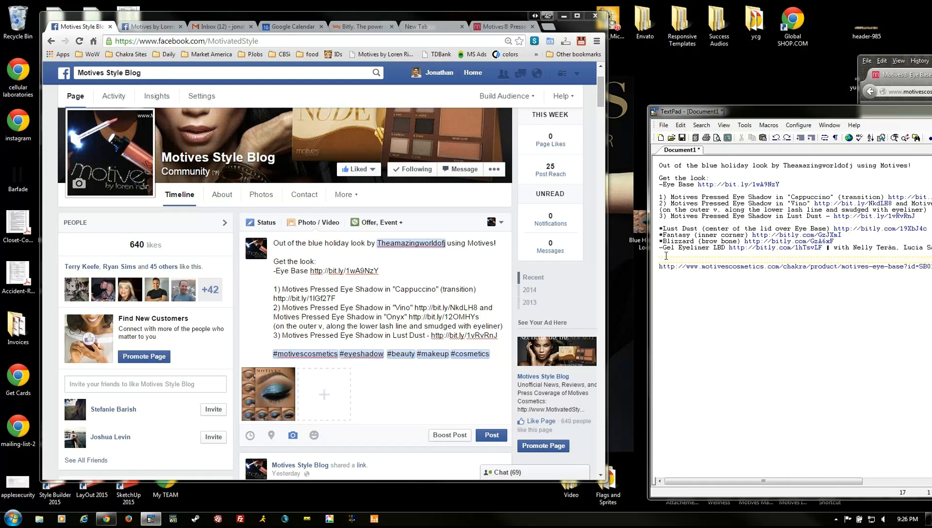
drag(666, 255, 659, 228)
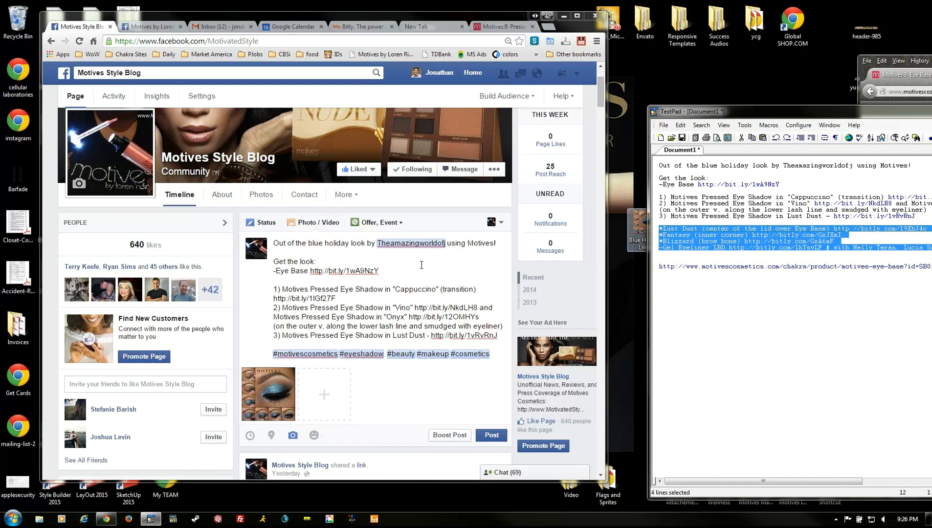
click(502, 336)
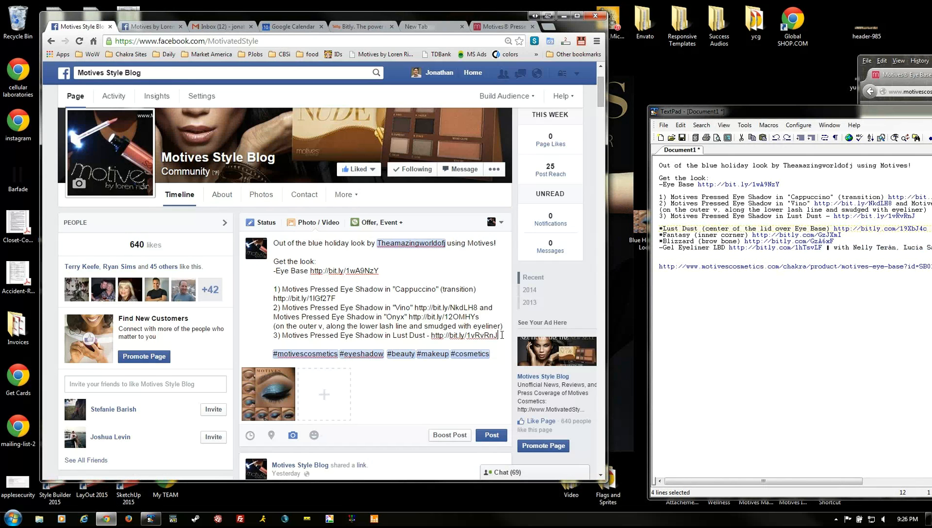
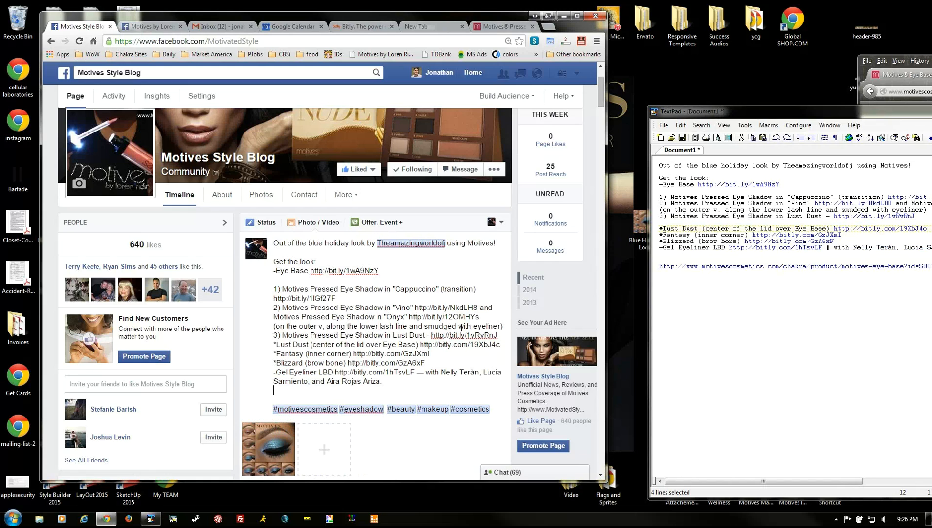
- Delete the Bitly links from the two Lust Dust lines in the post
click(429, 336)
key(shift+End)
key(Delete)
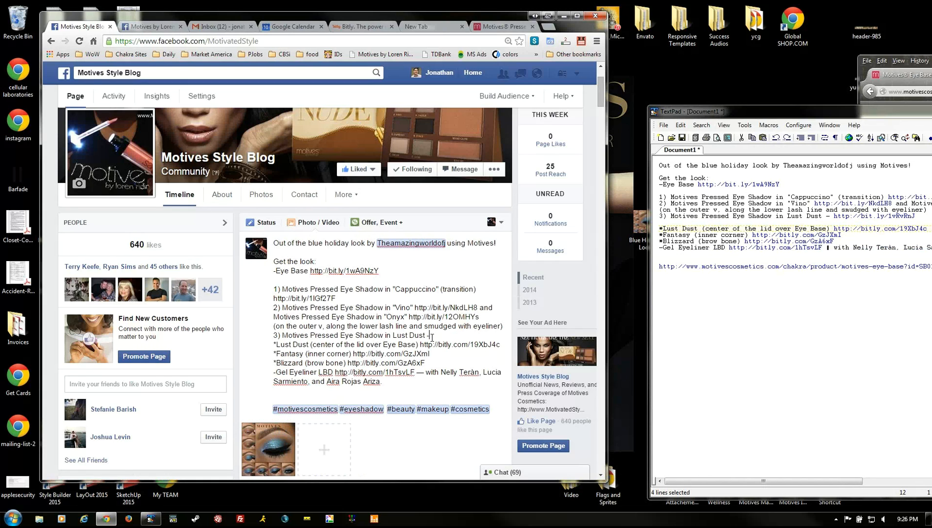
key(Down)
key(Left)
key(Left)
key(Left)
key(shift+End)
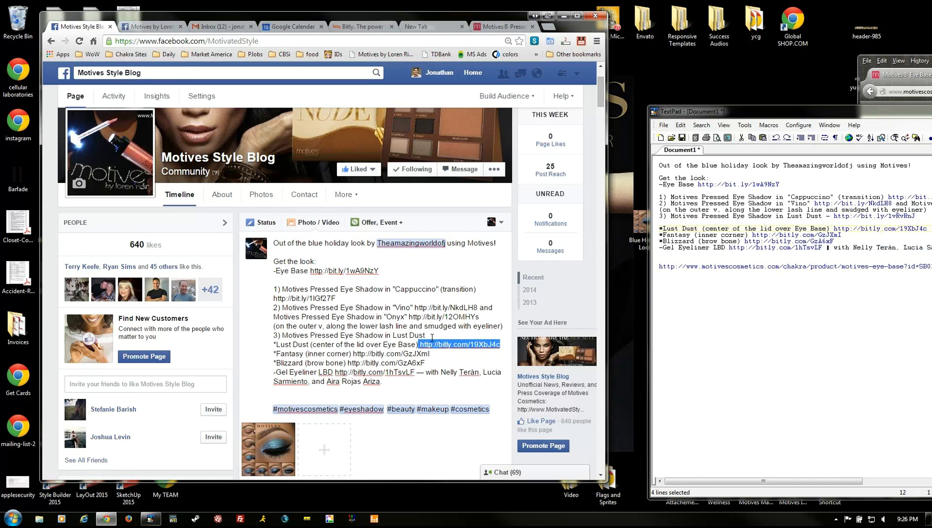
key(Delete)
- Remove the Fantasy and Blizzard links, trim everything after Gel Eyeliner LBD, and delete the blank line
key(Down)
key(End)
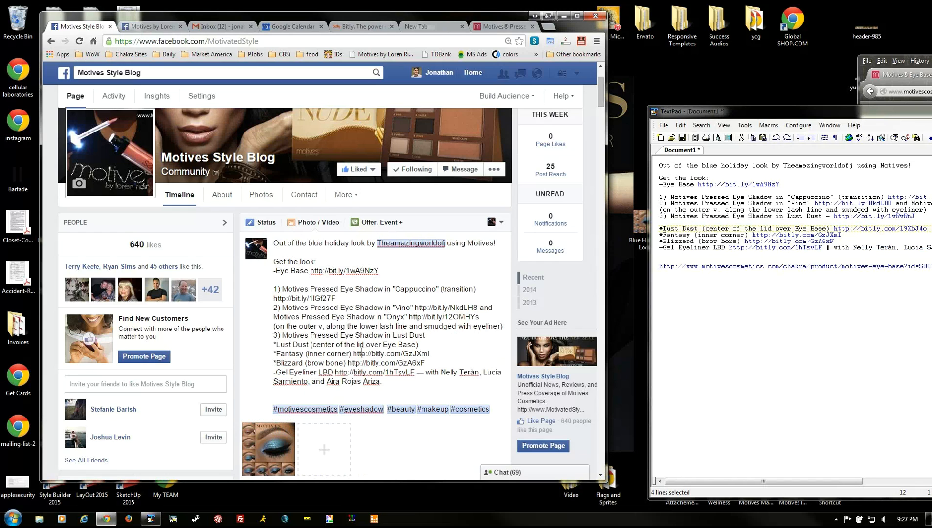
drag(354, 354, 448, 355)
key(Delete)
key(Down)
key(Down)
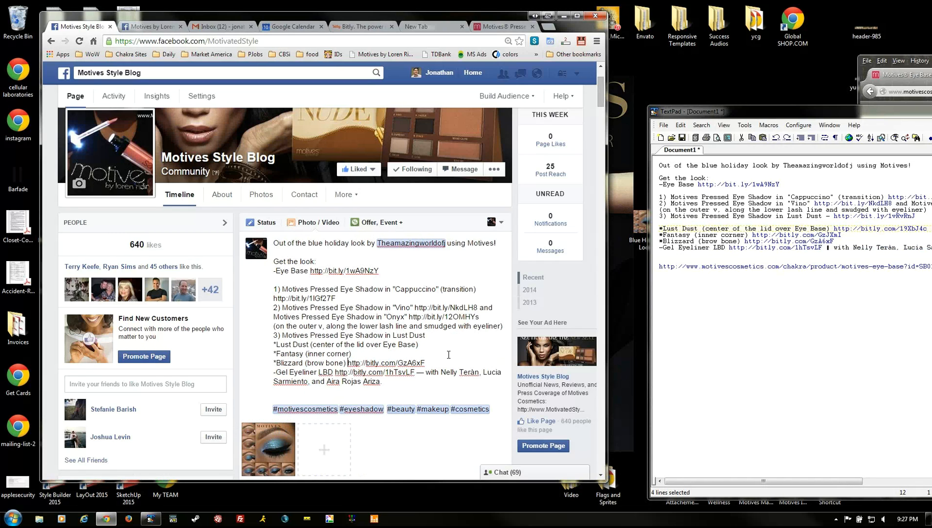
key(shift+End)
key(Delete)
key(Down)
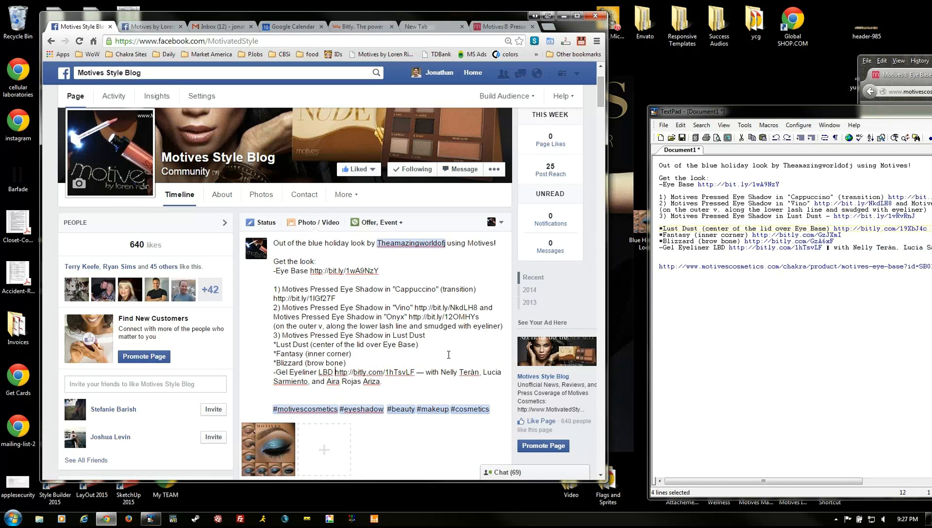
key(shift+End)
key(Delete)
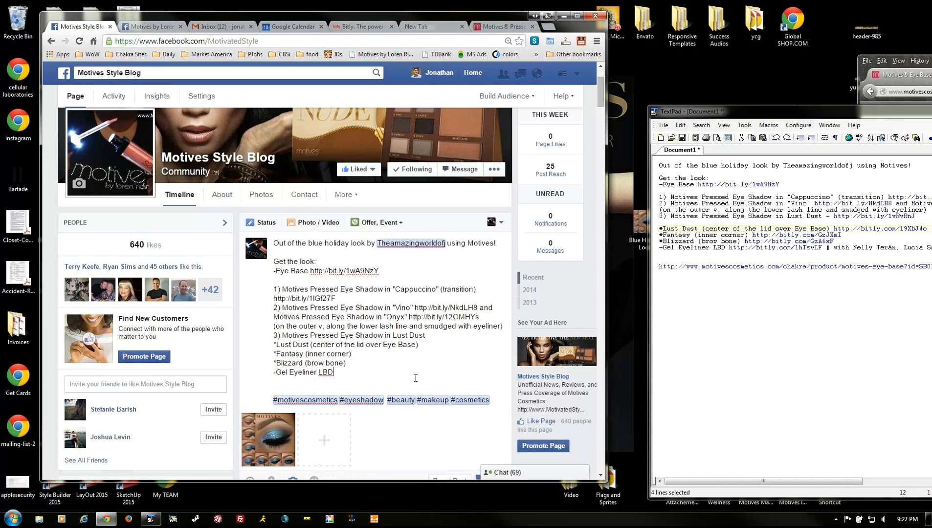
key(Delete)
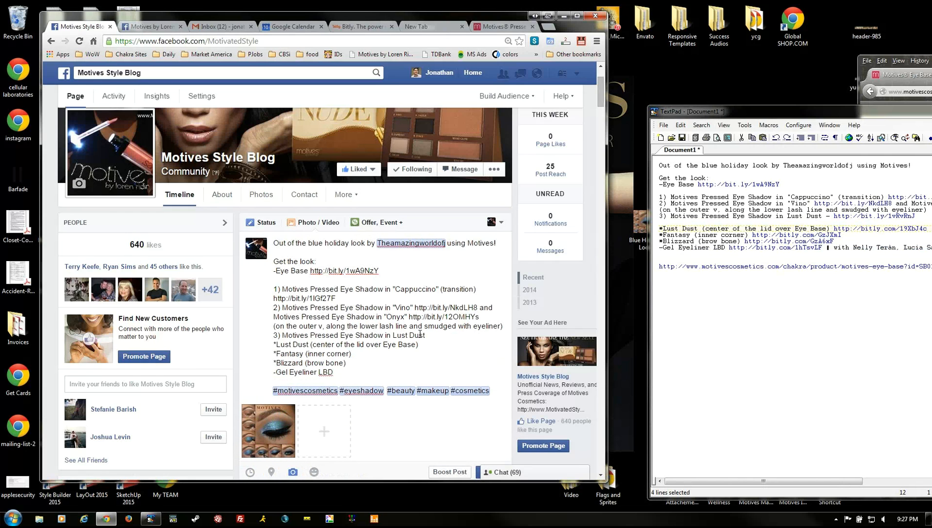
- Post the blue holiday look photo post with its product list and hashtags
scroll(420, 333, down, 1)
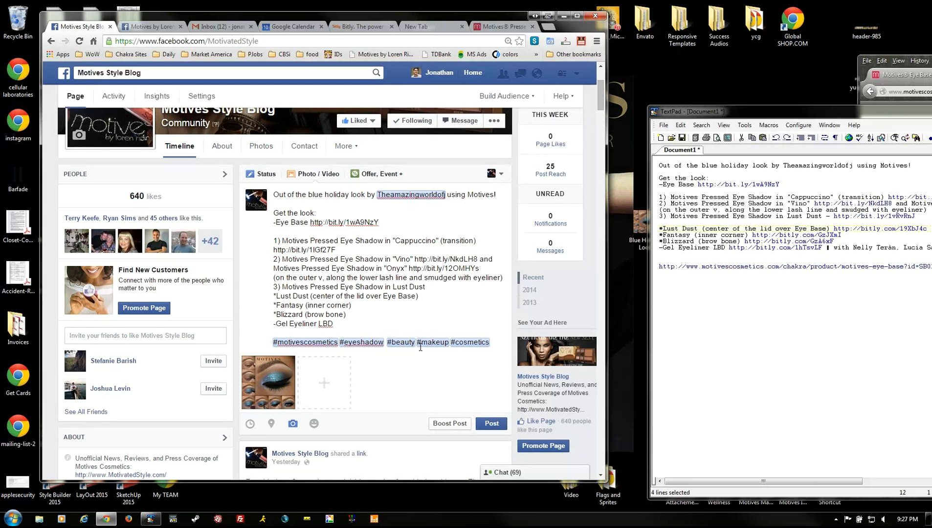
click(492, 426)
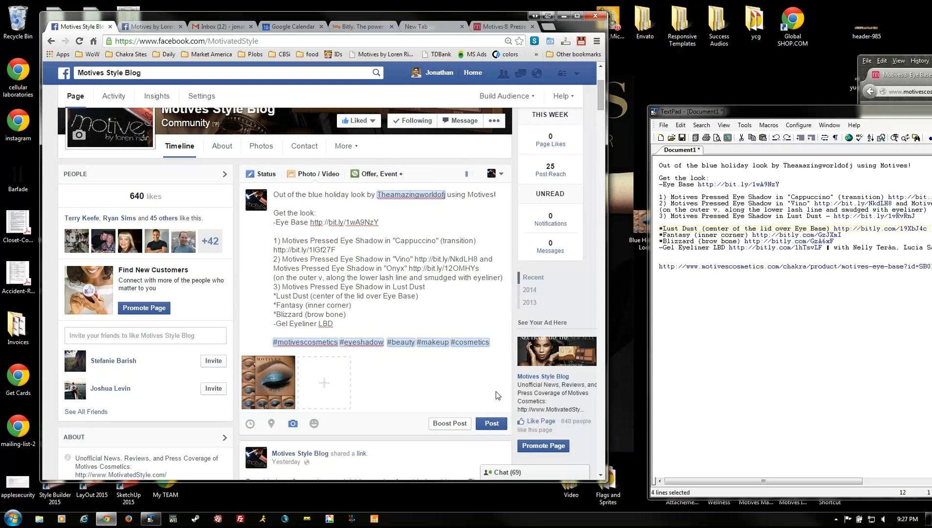
- Locate the new blue holiday look post on the timeline and expand it with See More
scroll(440, 308, down, 5)
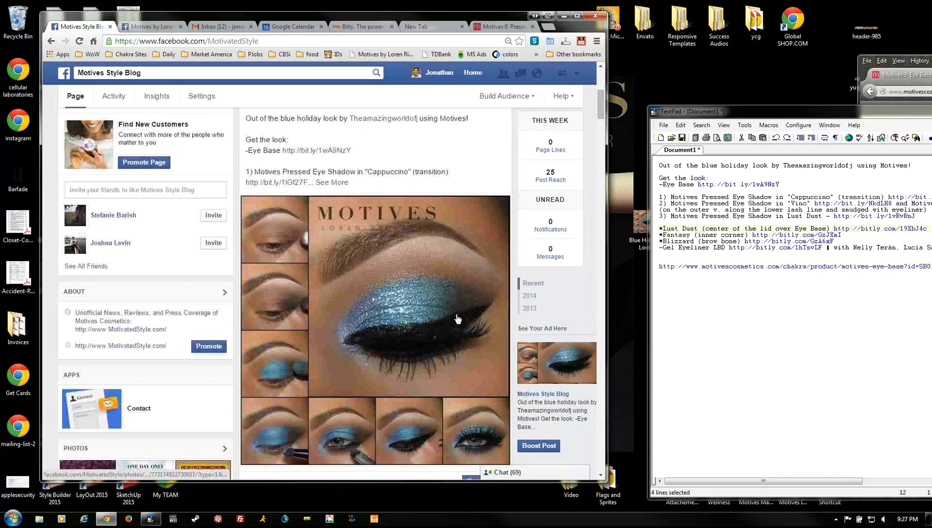
scroll(458, 319, up, 1)
scroll(458, 318, up, 1)
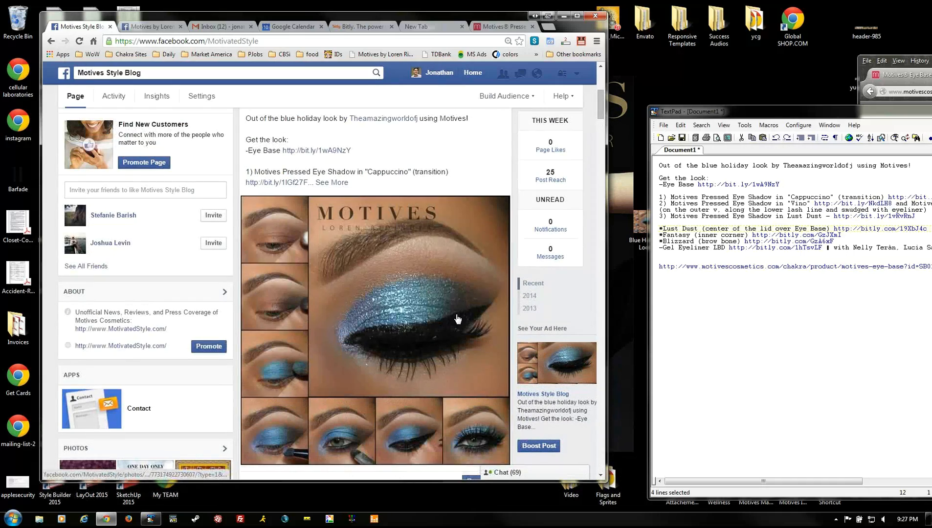
scroll(458, 319, down, 1)
scroll(457, 319, up, 5)
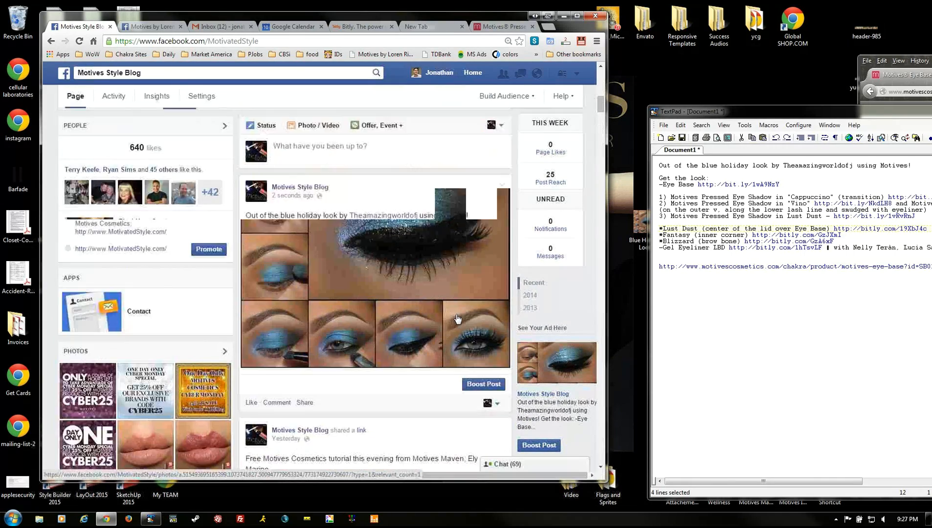
scroll(443, 324, down, 1)
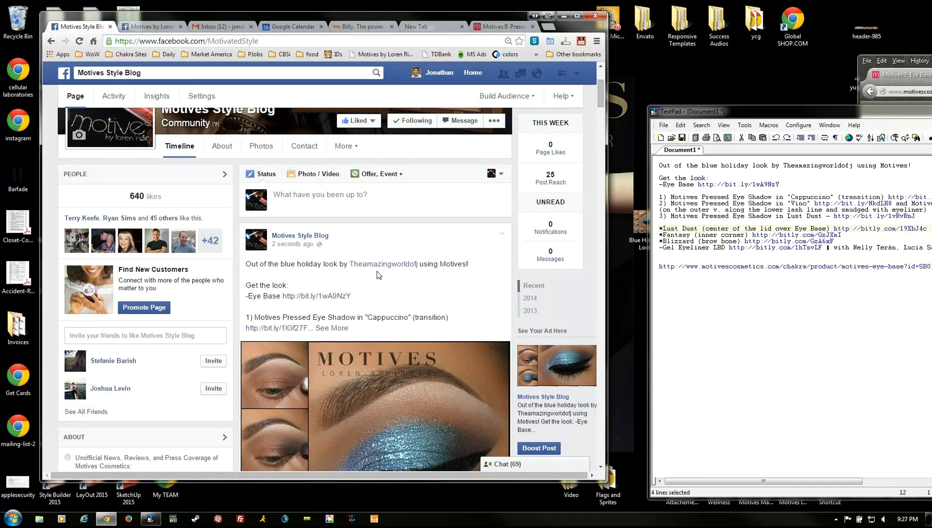
mouse_move(380, 268)
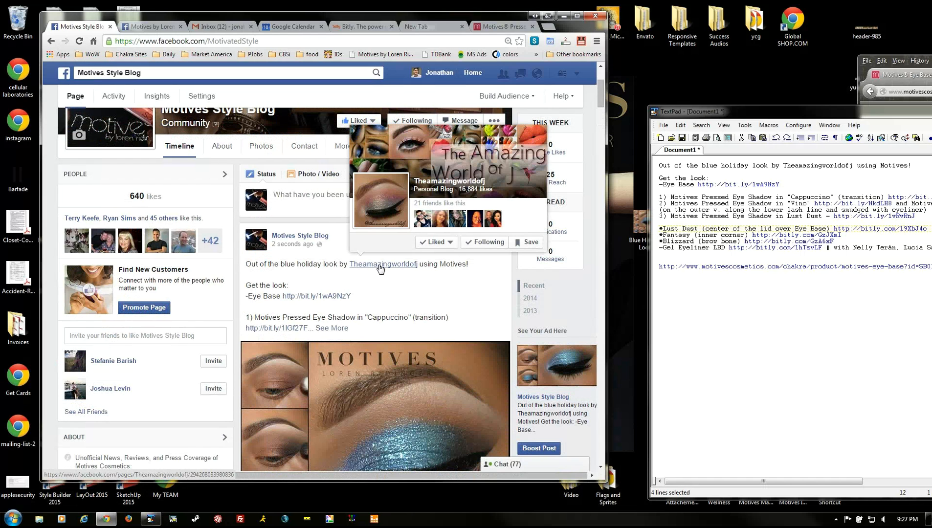
click(330, 328)
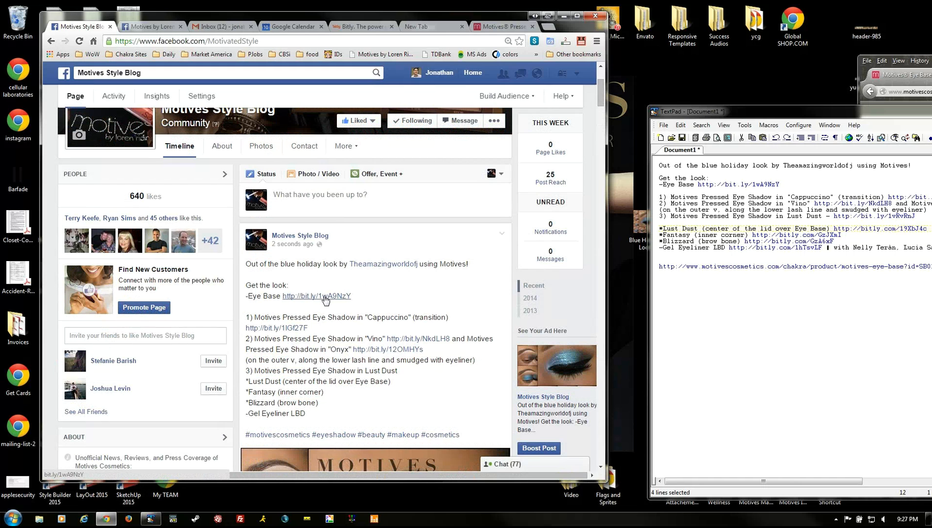
- Select the long Motives Eye Base URL line in TextPad, widen the window, then move it aside
click(787, 265)
key(End)
key(shift+Home)
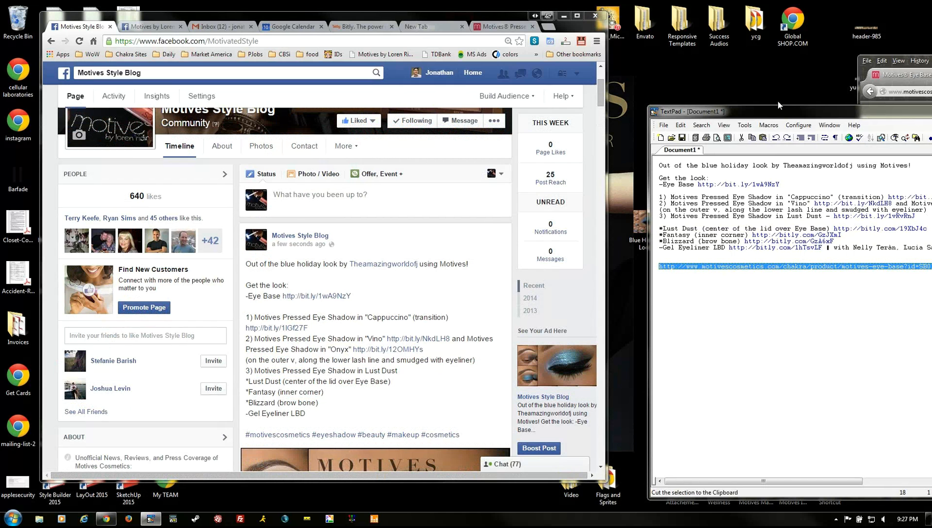
drag(780, 112, 278, 94)
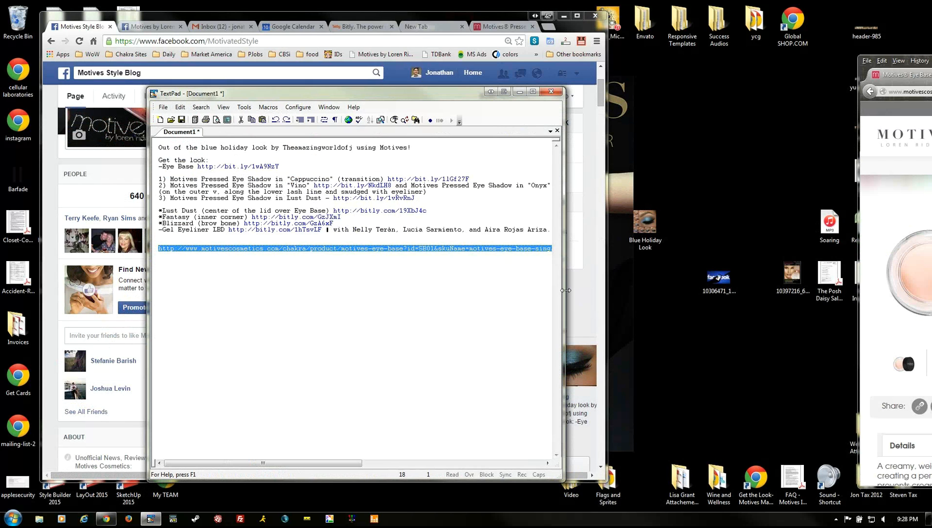
drag(565, 294, 908, 275)
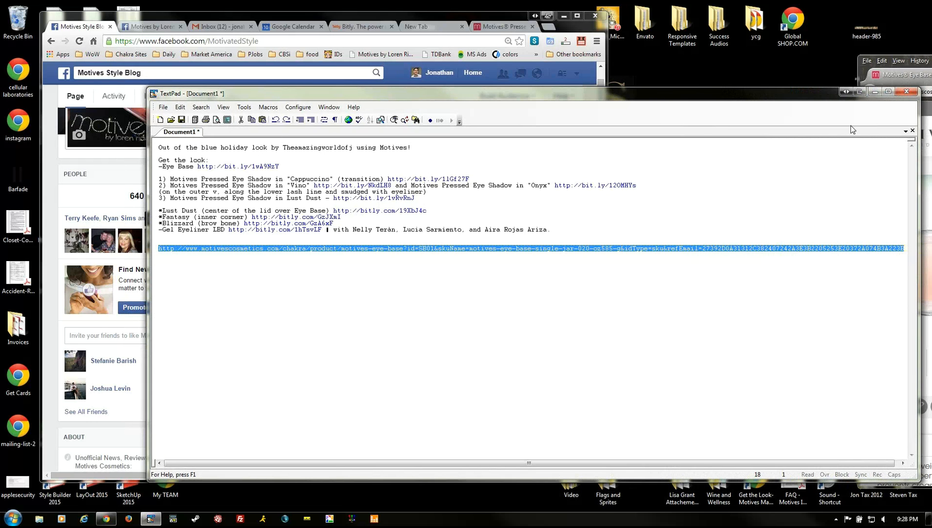
drag(619, 97, 931, 70)
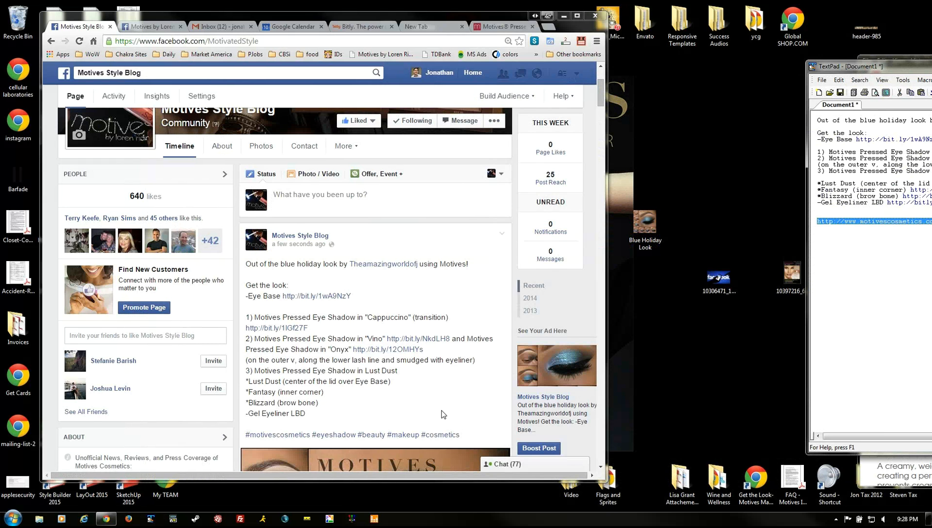
- Widen the browser and scroll through the post's Bitly links, Gel Eyeliner LBD line and hashtags
click(455, 396)
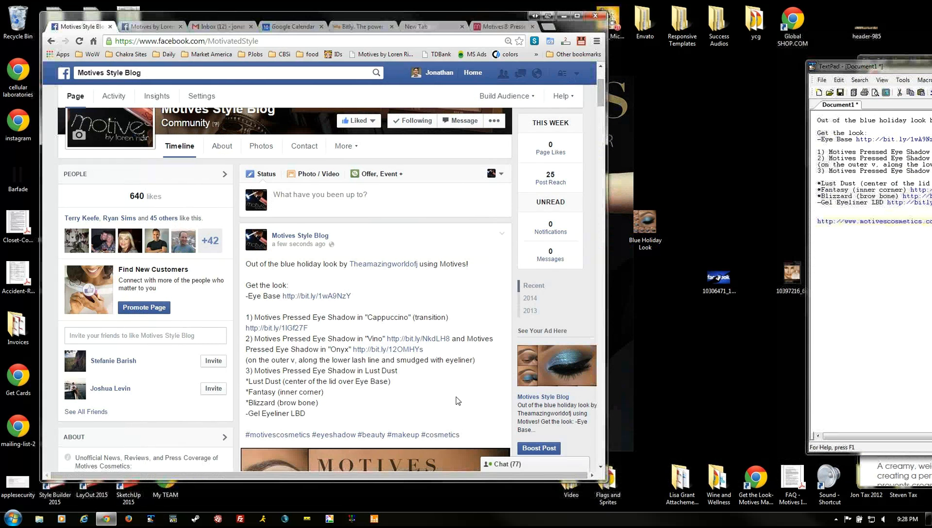
scroll(456, 397, down, 4)
scroll(455, 401, down, 2)
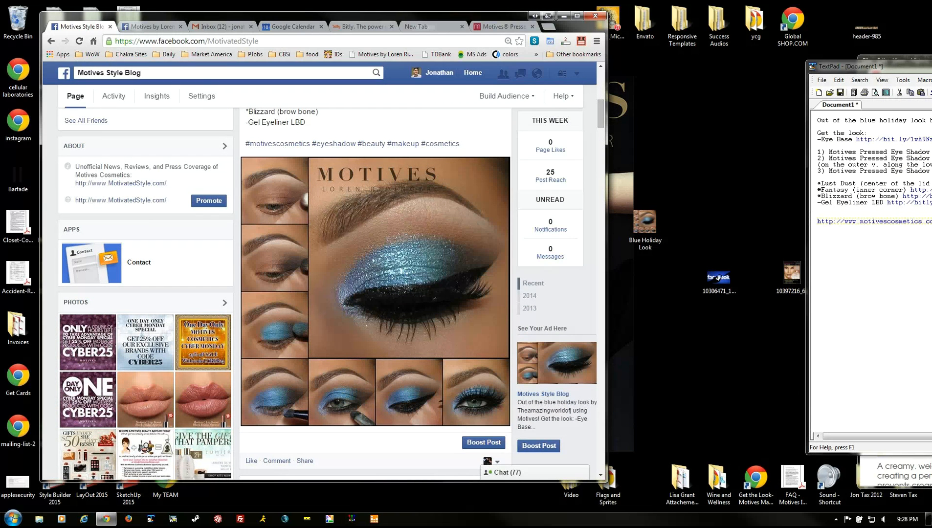
click(732, 100)
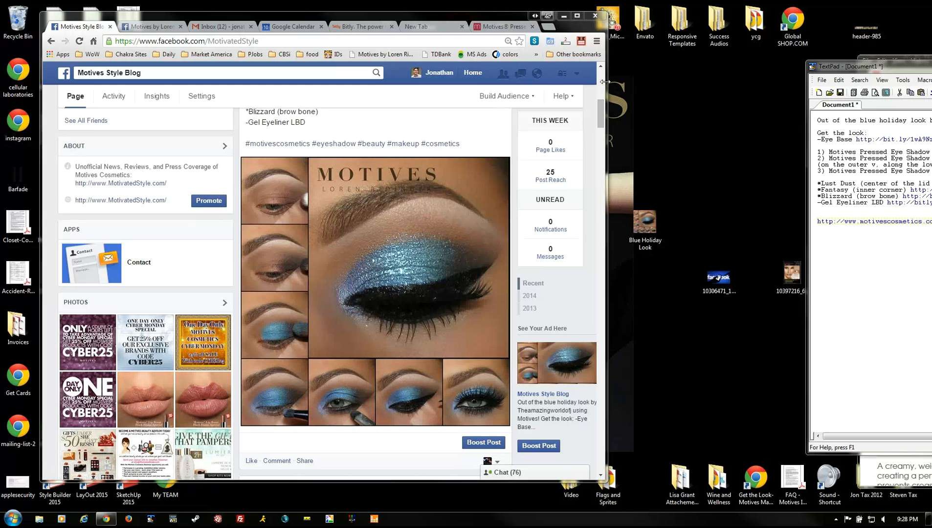
drag(604, 81, 656, 81)
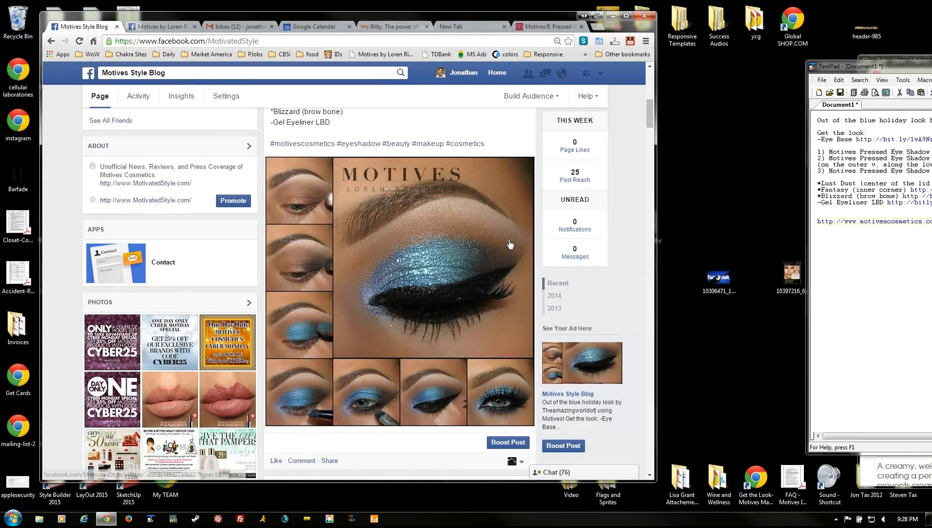
scroll(510, 244, down, 3)
scroll(508, 245, up, 5)
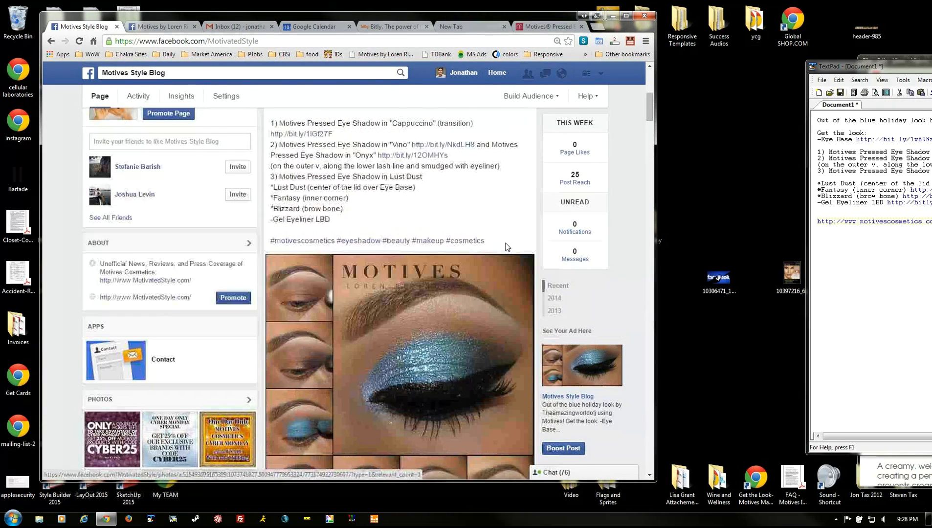
scroll(507, 247, up, 1)
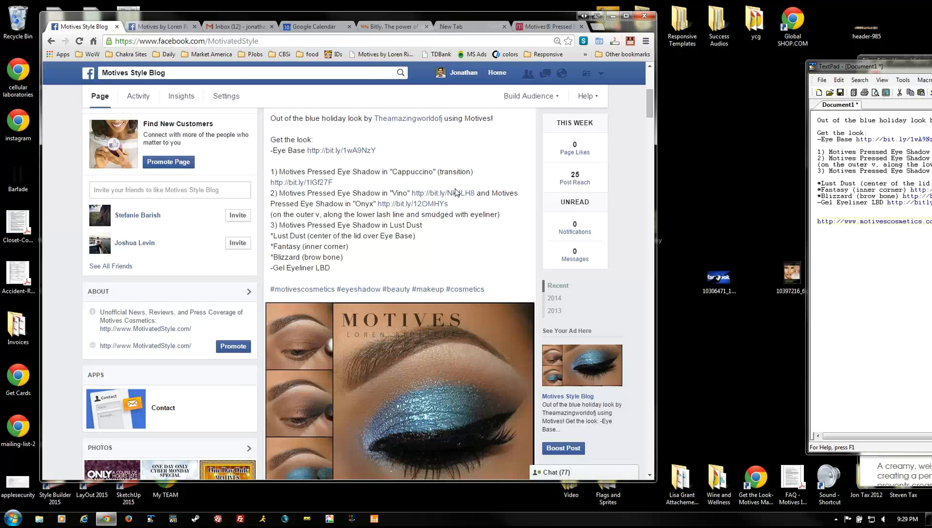
- Switch to the Lust Dust Pressed Eye Shadow ($12.50) page and scroll to its copy-link field
click(542, 27)
scroll(365, 248, up, 15)
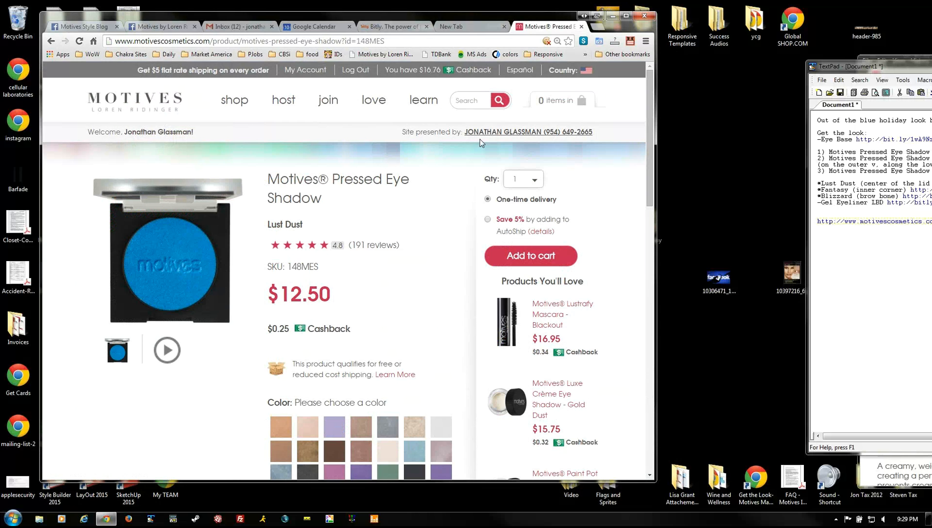
scroll(370, 249, down, 4)
scroll(369, 251, down, 10)
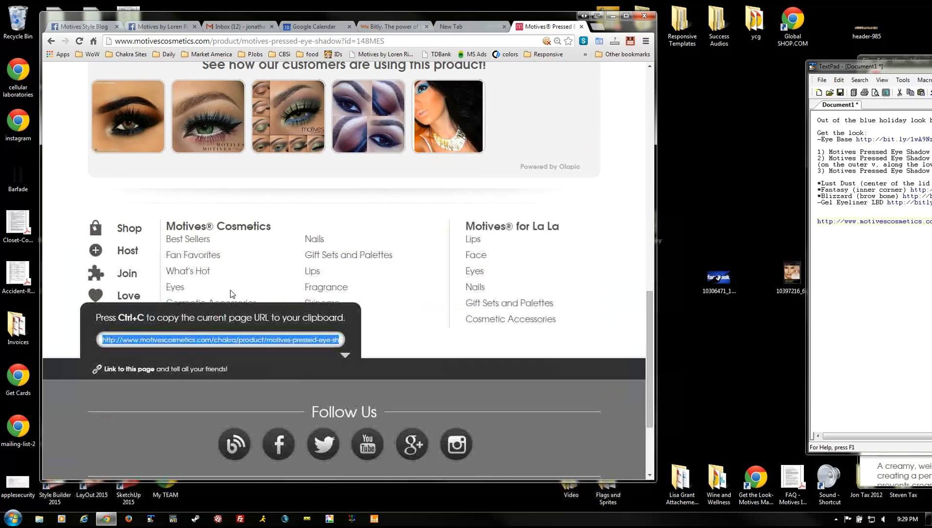
drag(211, 16, 318, 16)
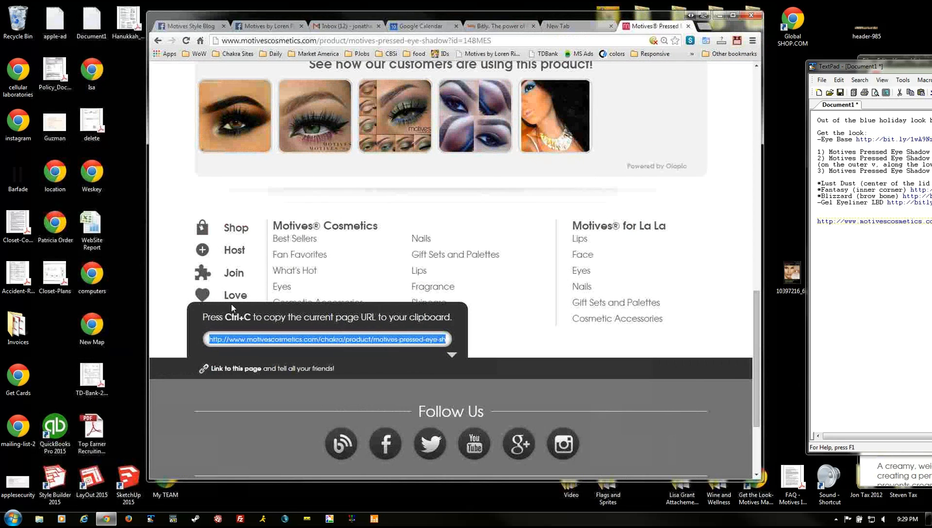
- Select the entire Lust Dust page link in the copy-link field
click(206, 341)
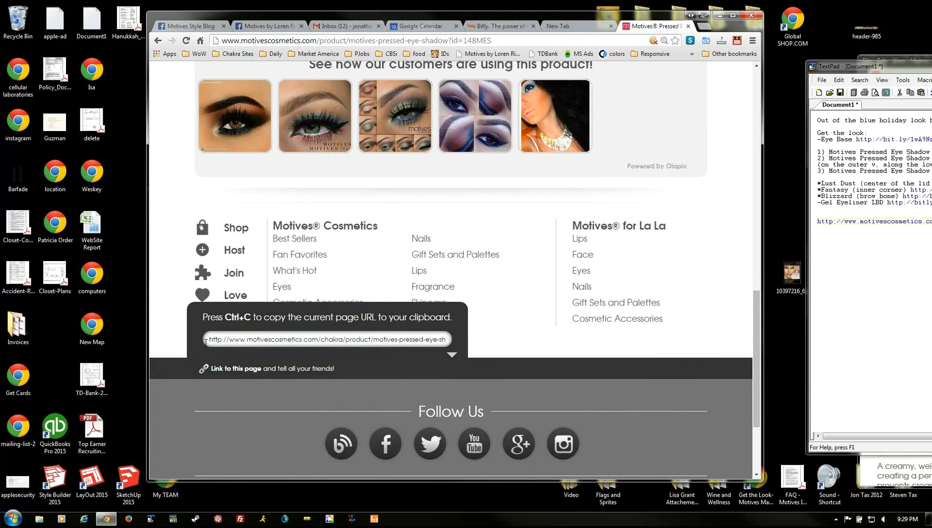
shift+click(303, 339)
click(318, 339)
drag(320, 338, 343, 339)
click(272, 342)
triple_click(271, 345)
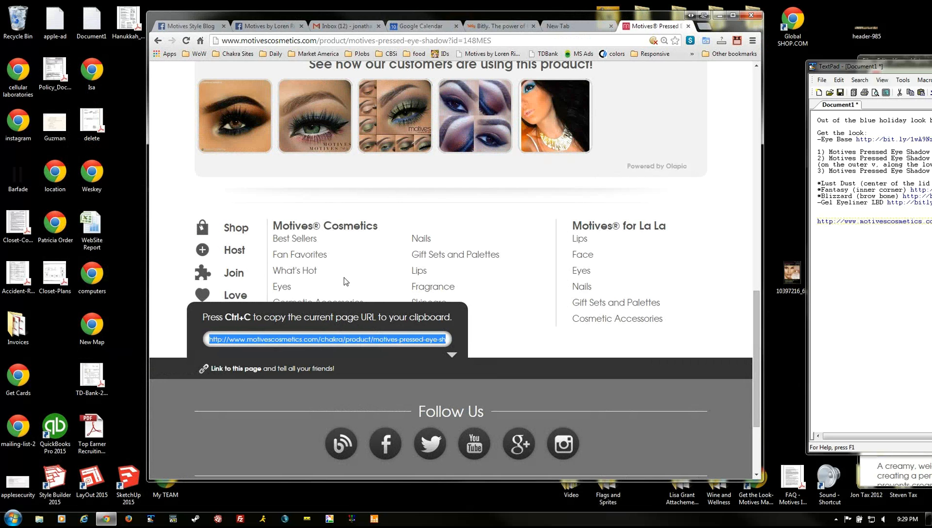
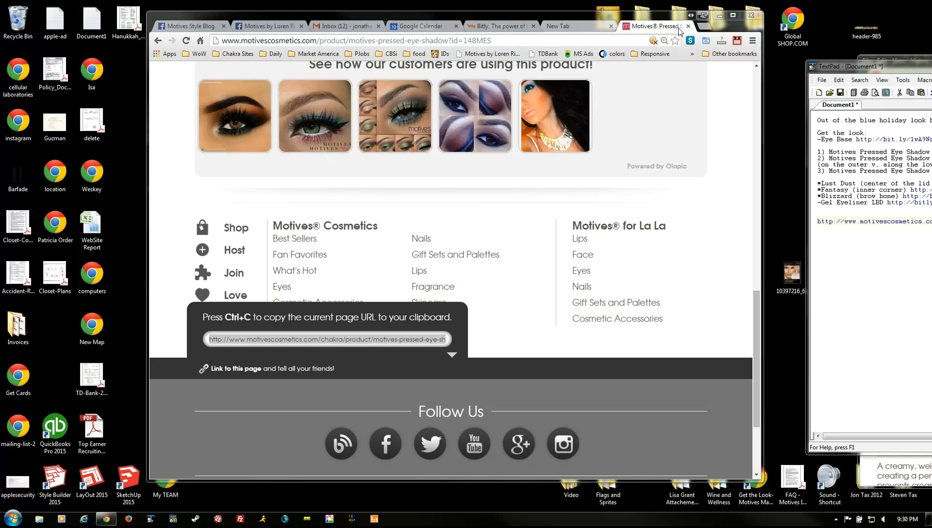
- Copy the Lust Dust eye shadow page's link and open a new blank browser tab
key(ctrl+c)
key(ctrl+t)
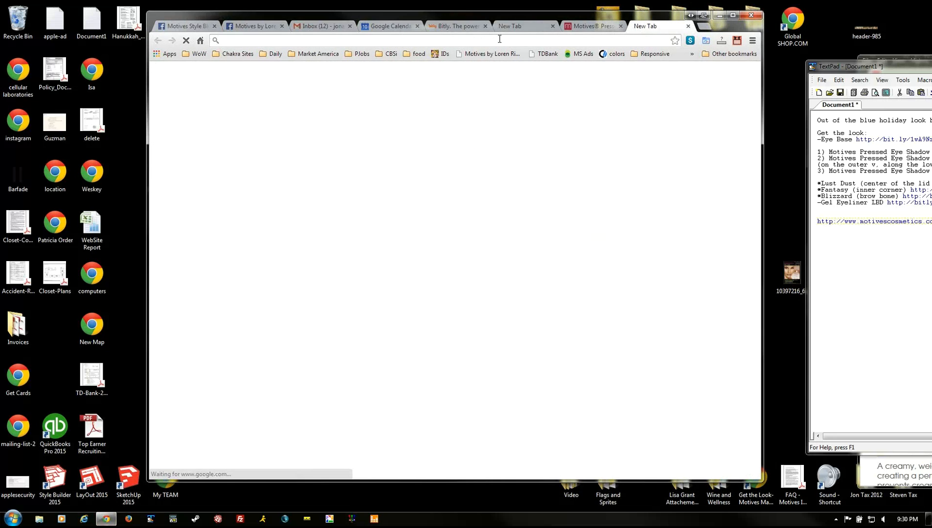
- Go to unfranchise.com and log in to the business account
text(unfra)
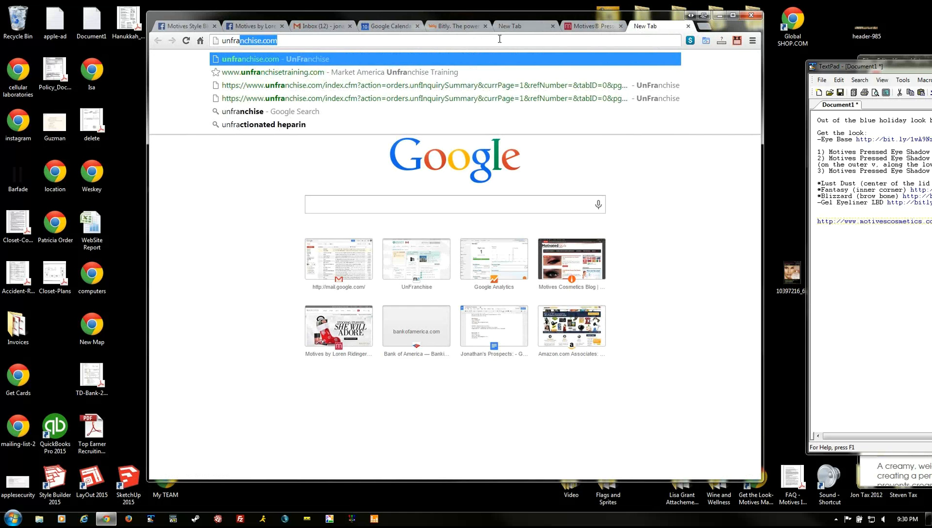
key(Return)
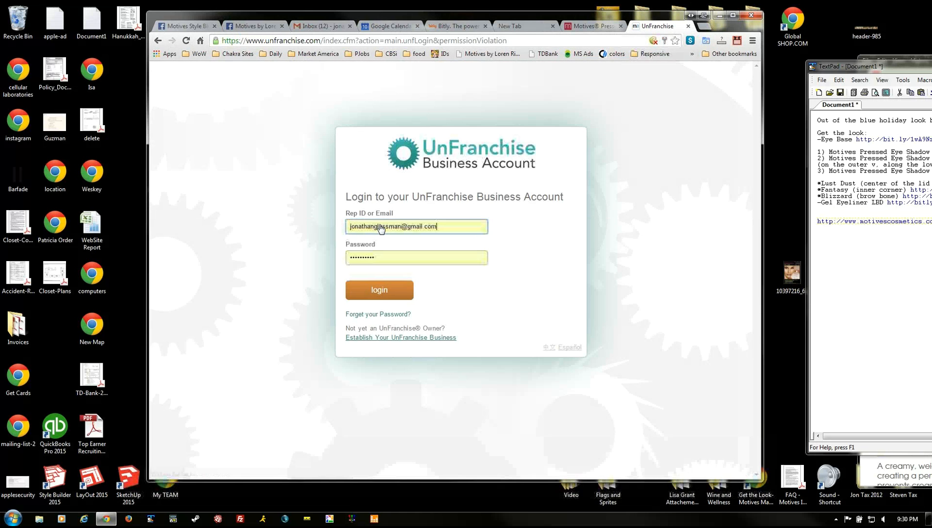
click(379, 291)
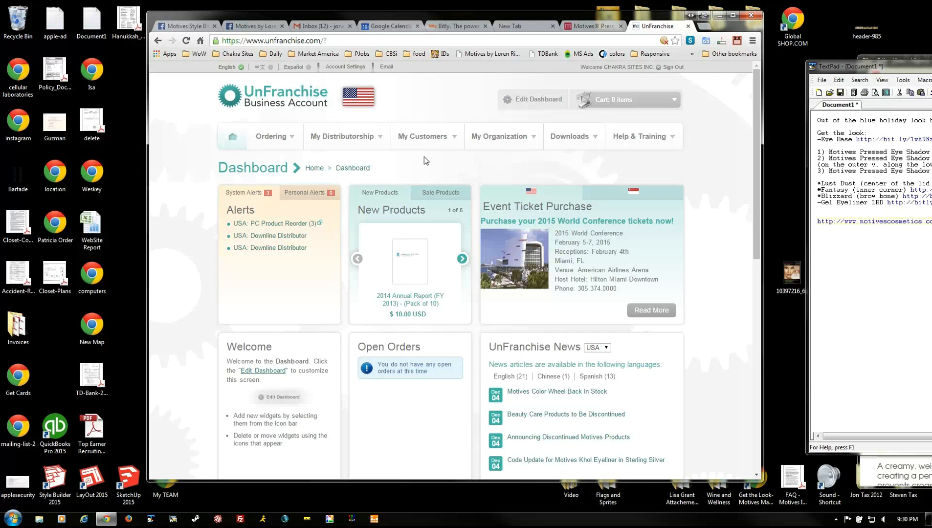
- View the Preferred Customer list under My Customers > Customer Profile, then close the UnFranchise tab
mouse_move(424, 143)
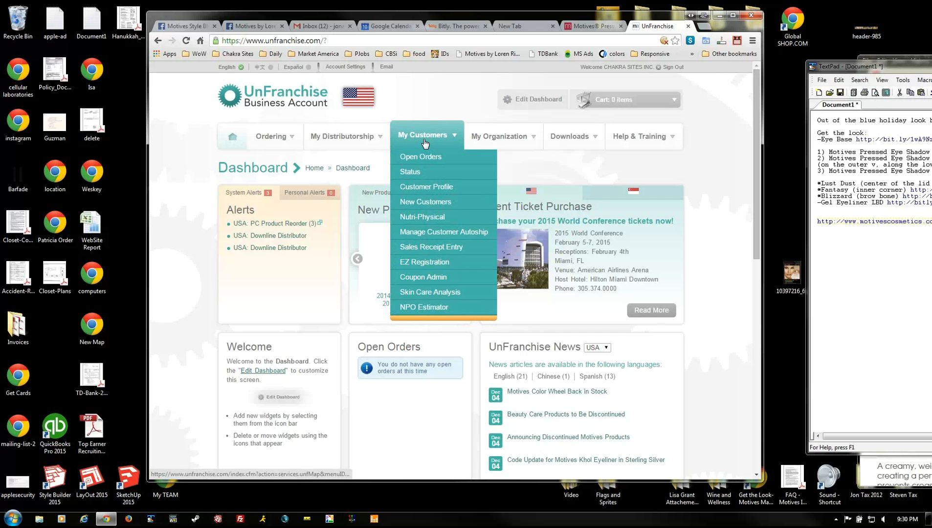
click(419, 192)
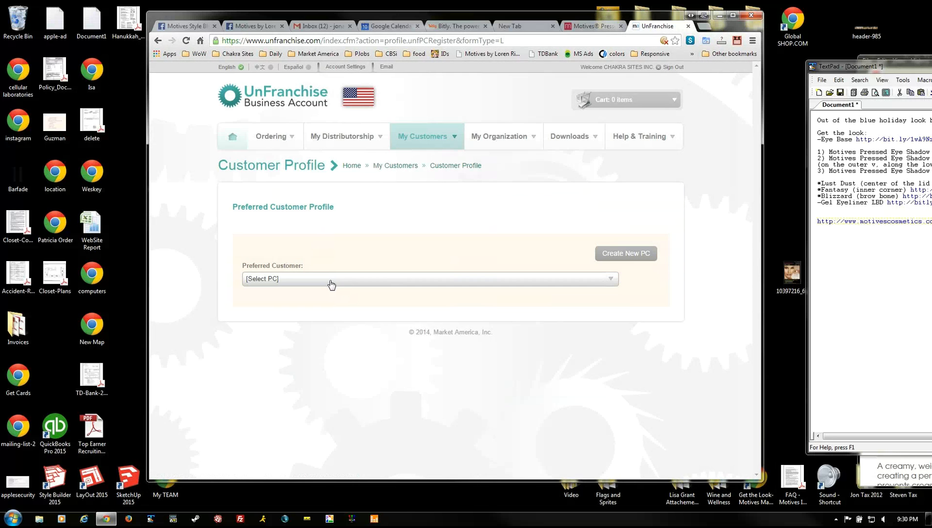
click(330, 280)
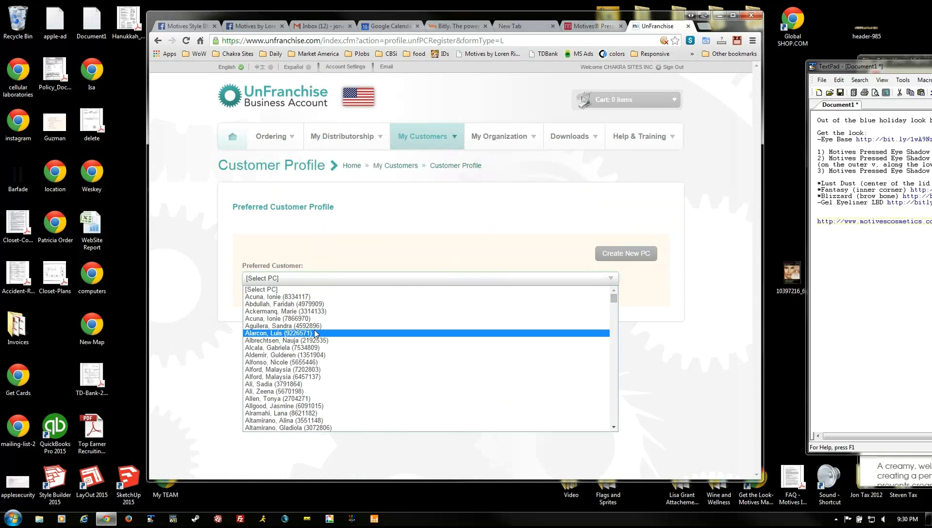
click(464, 243)
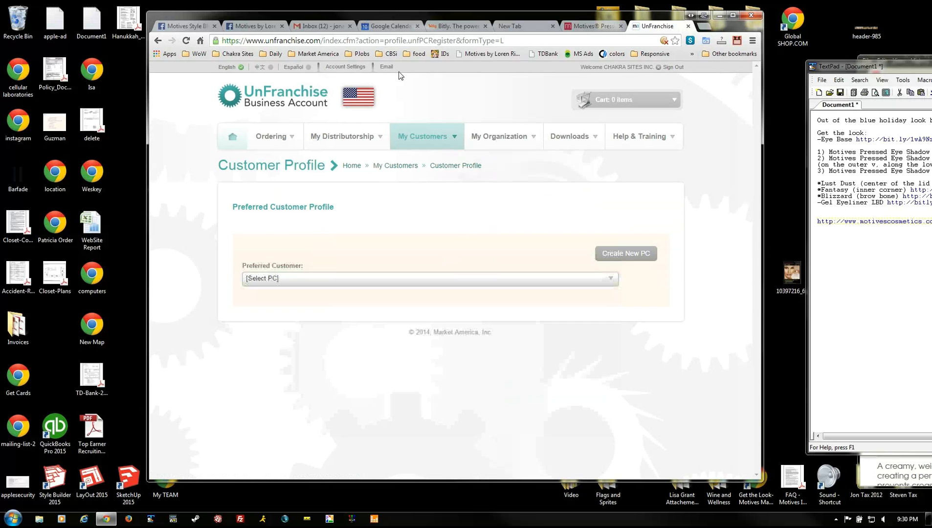
click(688, 27)
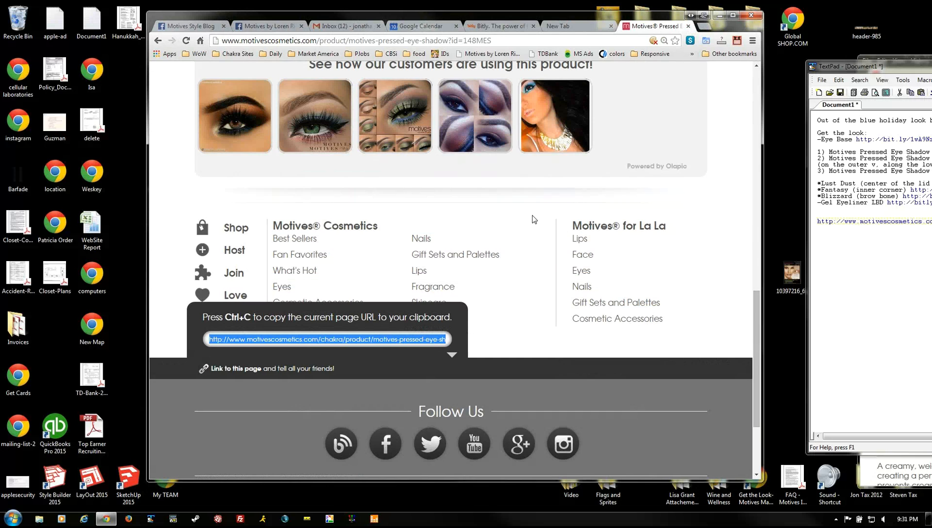
- Load shop-consultant.com and open the Isotonix store from Our Exclusive Brands
scroll(546, 244, up, 10)
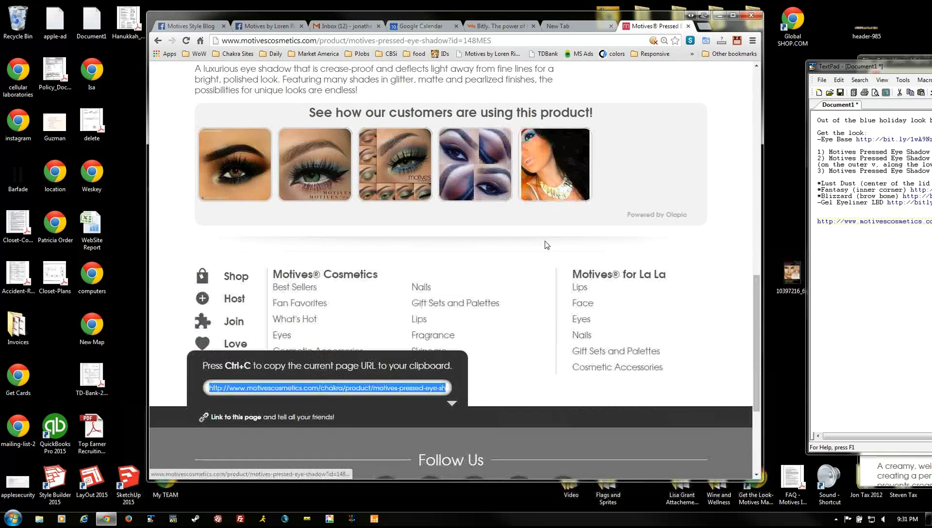
scroll(546, 245, up, 5)
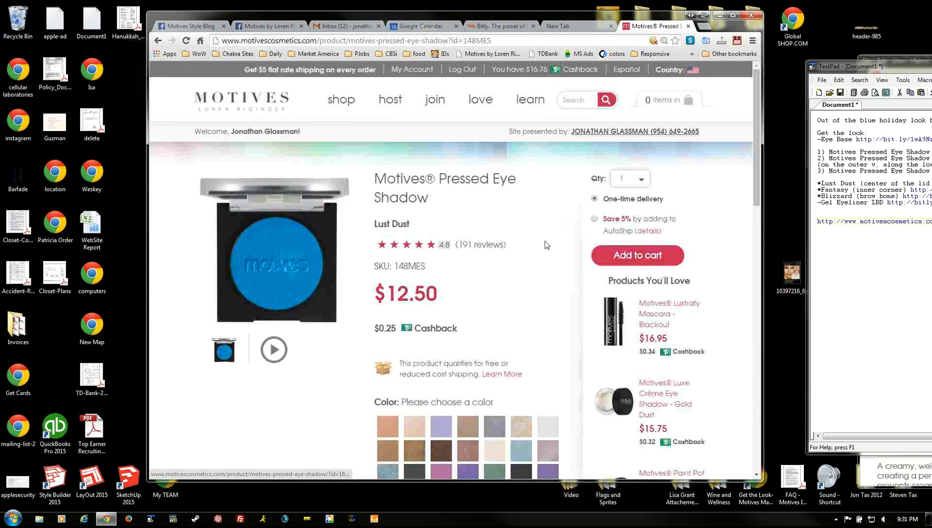
click(522, 42)
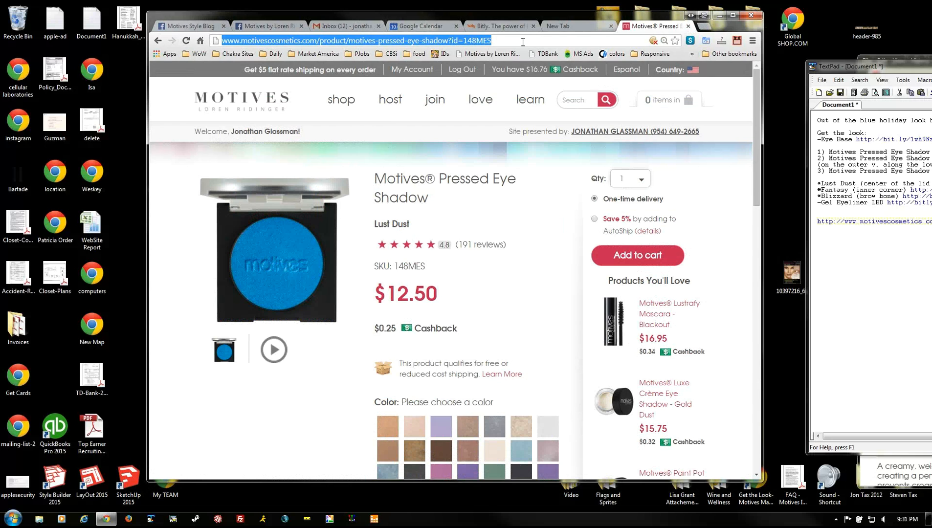
text(shop)
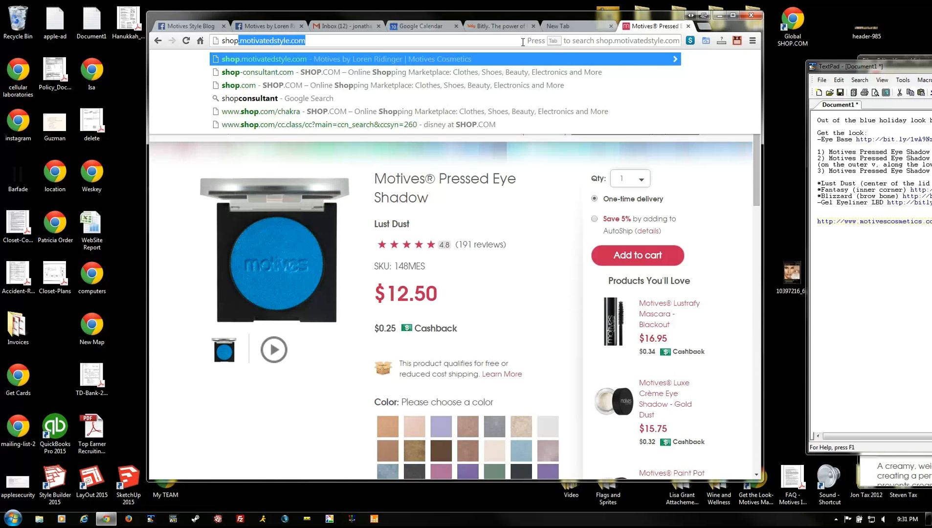
text(-con)
key(Return)
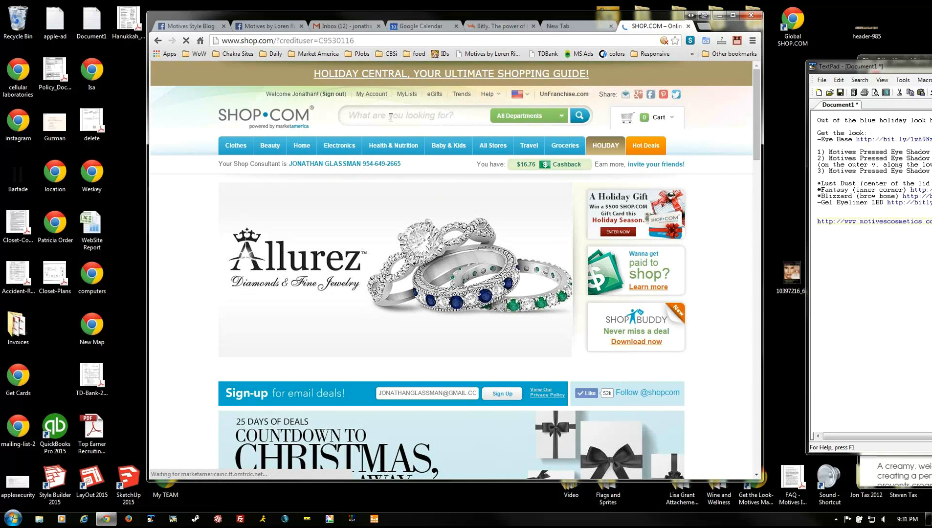
scroll(414, 305, down, 15)
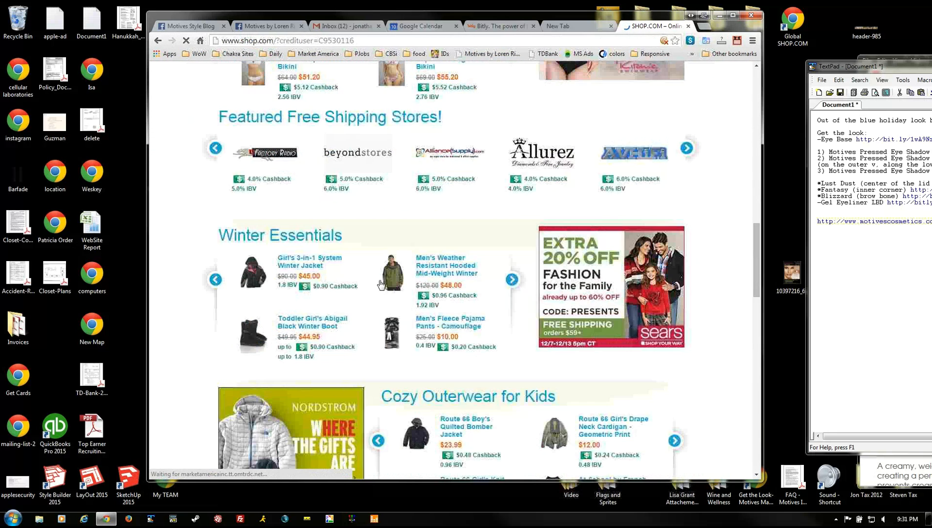
scroll(427, 248, down, 10)
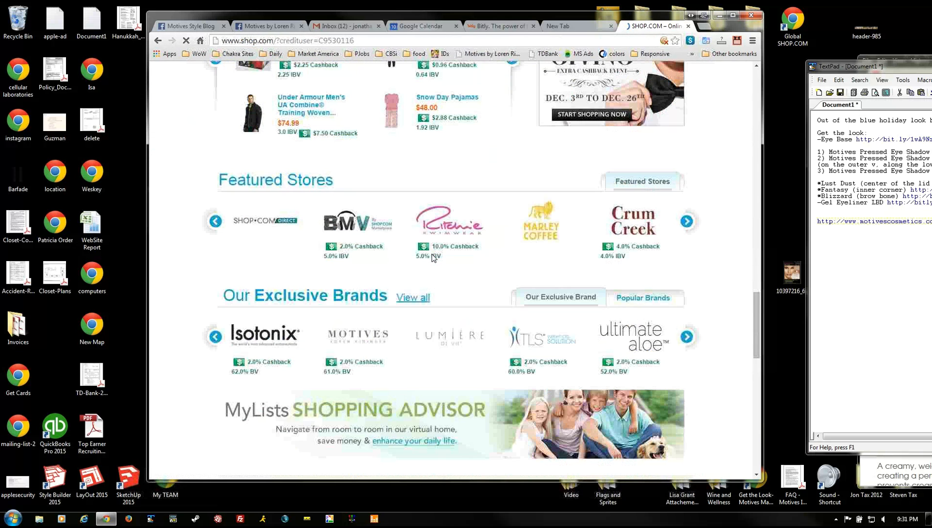
click(271, 337)
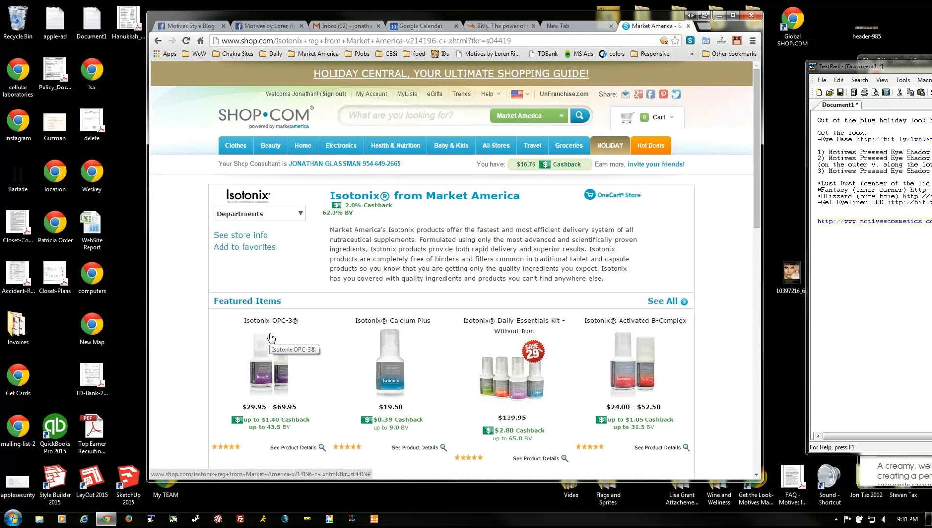
- Open the full Isotonix OPC-3 product page and look over its consultant credit line
scroll(313, 342, down, 4)
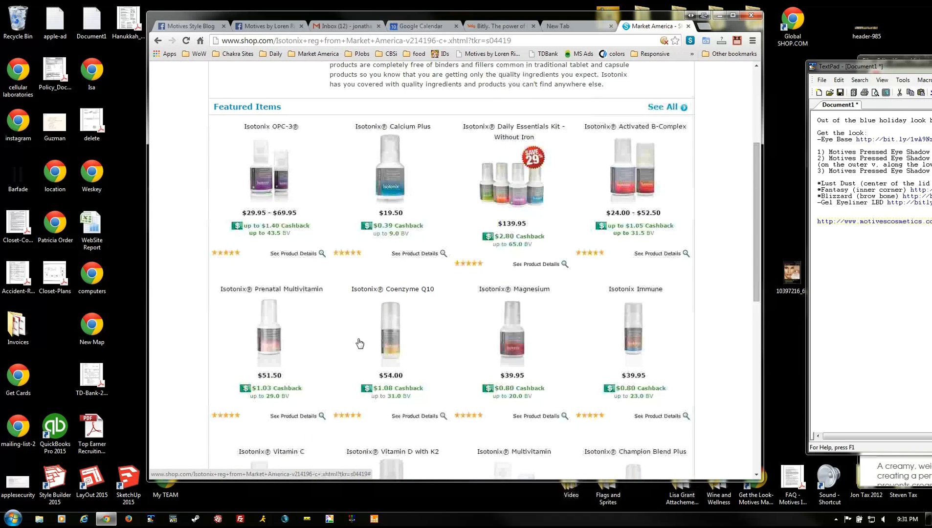
click(271, 180)
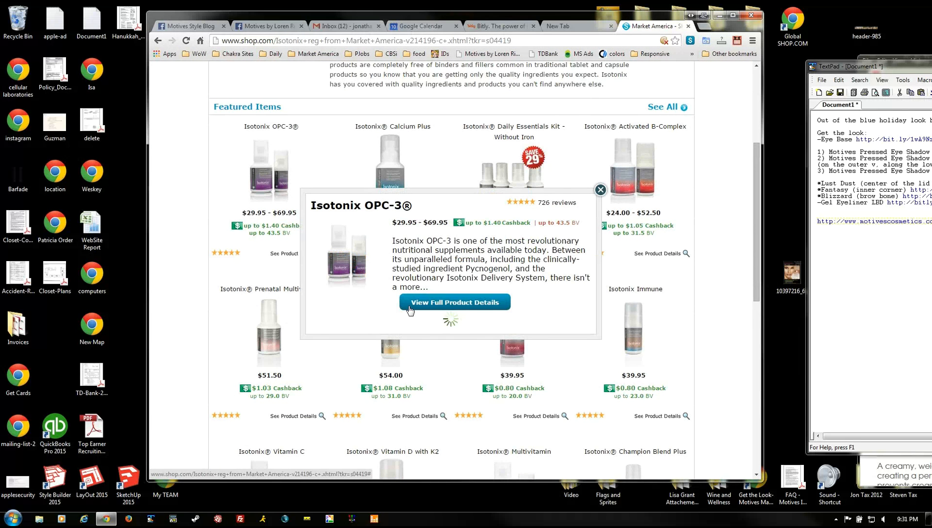
click(438, 307)
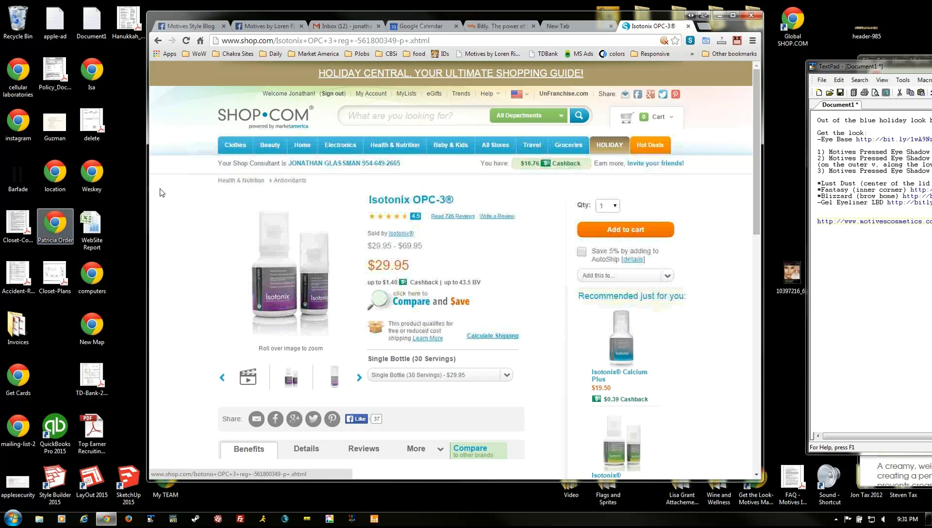
drag(221, 163, 400, 167)
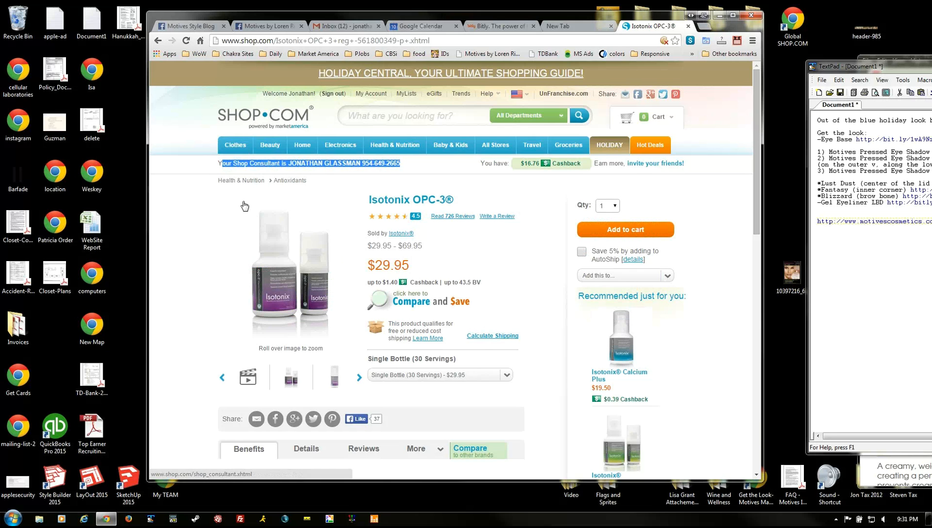
click(221, 214)
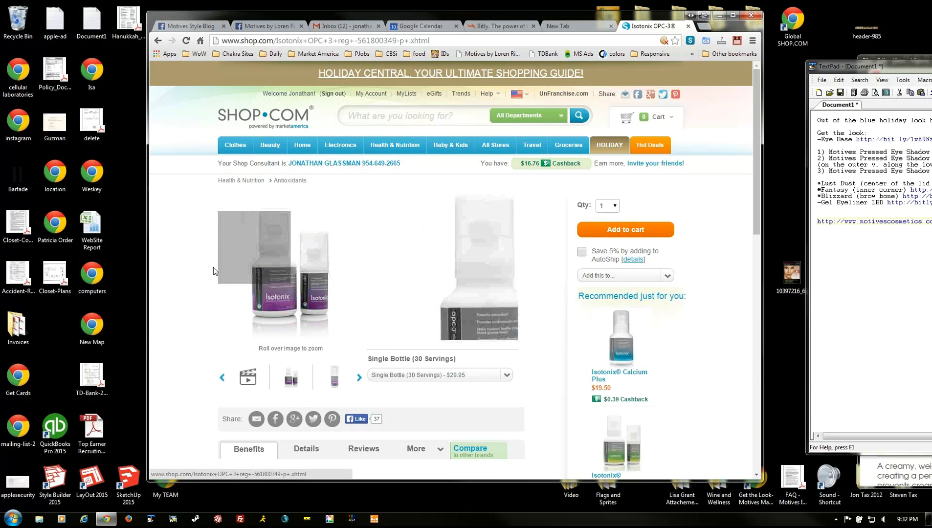
- Copy the OPC-3 page's Link to this page URL from the footer and center the TextPad notes
click(281, 43)
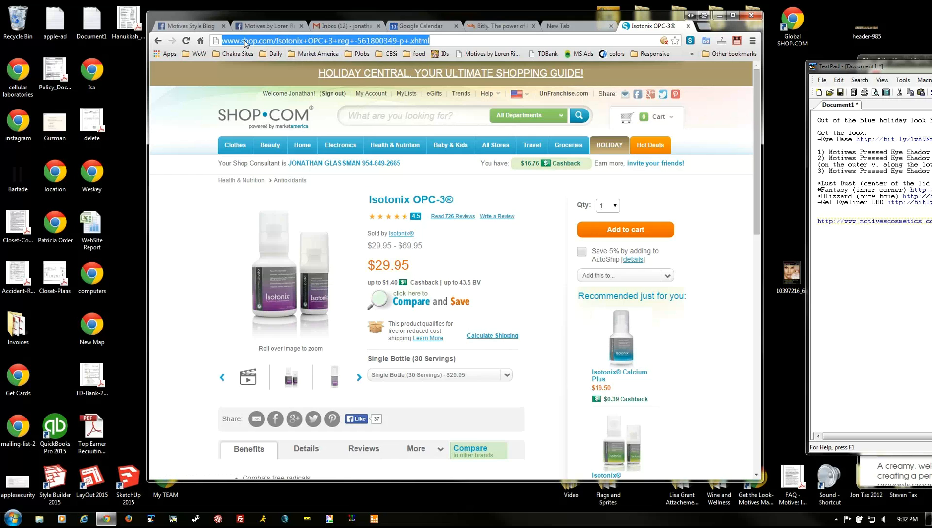
click(281, 43)
drag(431, 40, 208, 42)
click(187, 239)
scroll(187, 239, down, 7)
scroll(188, 239, down, 5)
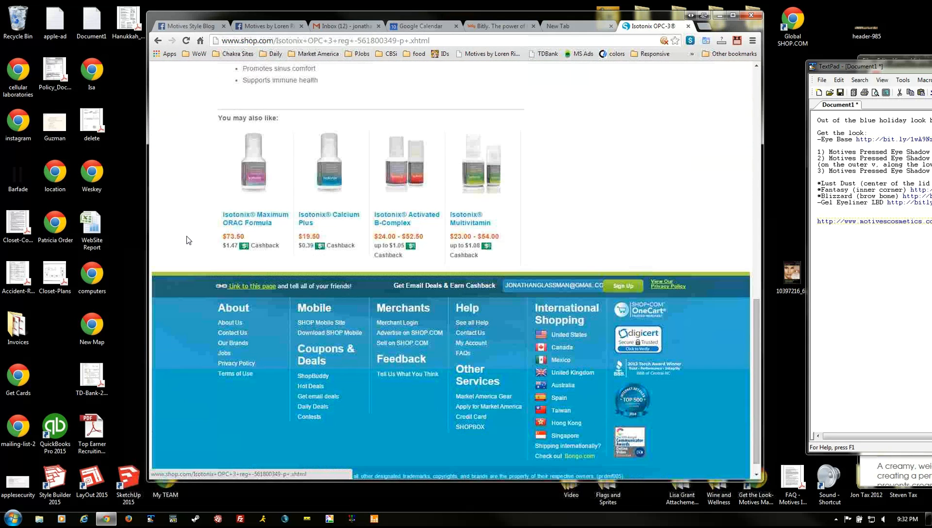
click(241, 287)
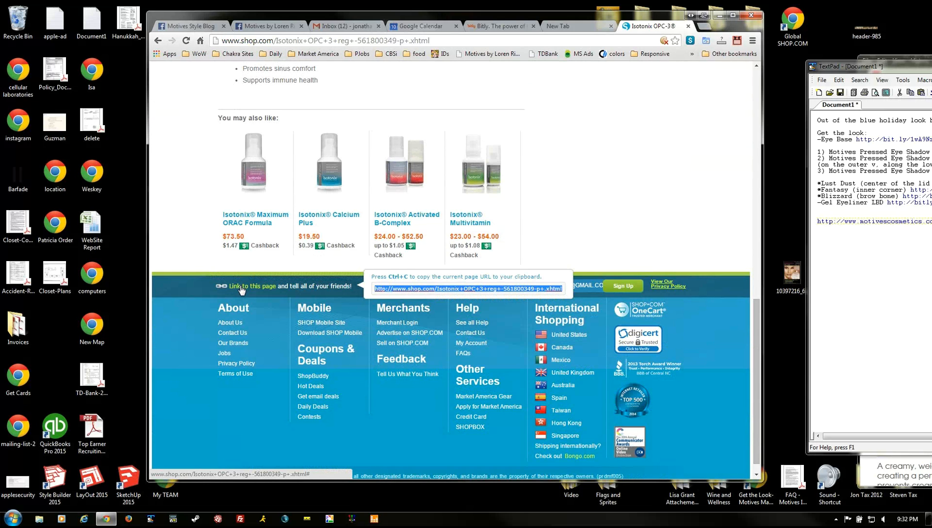
key(ctrl+c)
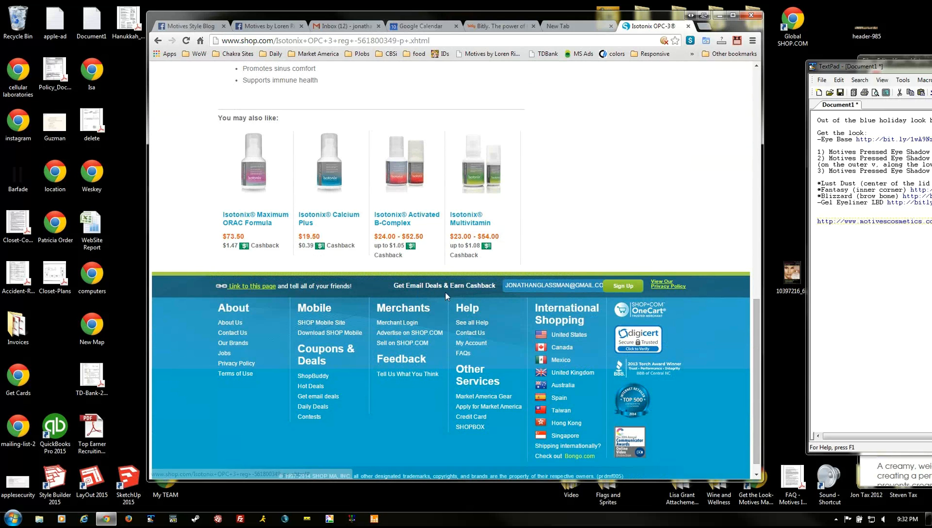
drag(870, 66, 147, 74)
click(548, 228)
- Replace all the old look notes with the pasted Isotonix OPC-3 shop.com link
key(ctrl+a)
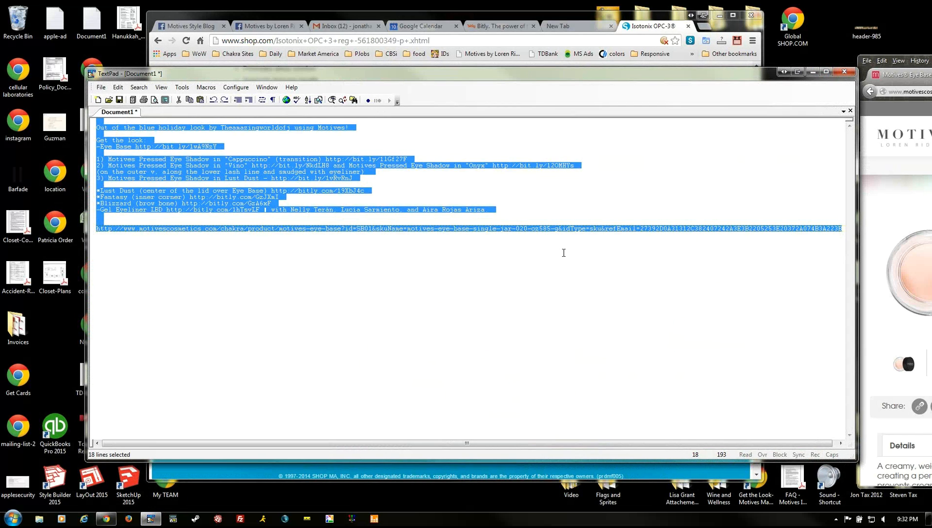
key(Delete)
key(Return)
key(Return)
key(ctrl+v)
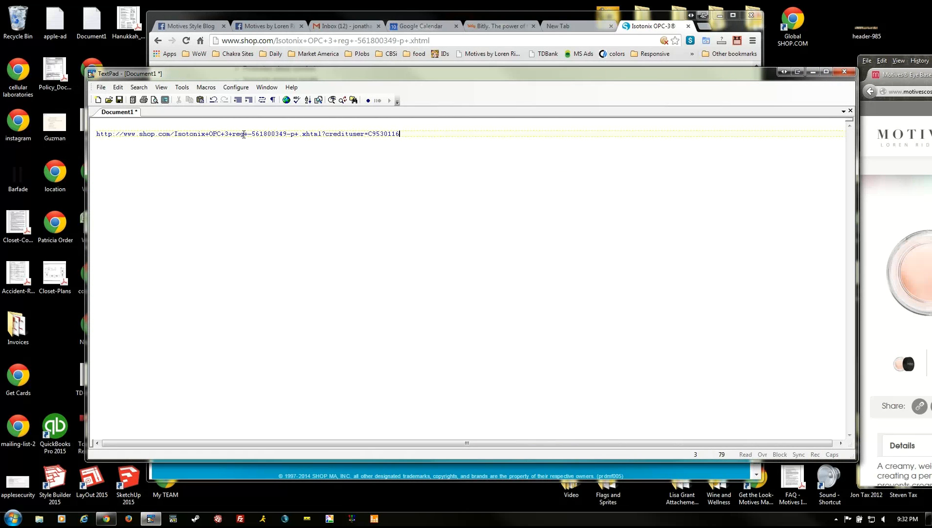
- Inspect the link's ?credituser= ID, then move the notes window down to reveal the browser
click(173, 134)
text(chakra./)
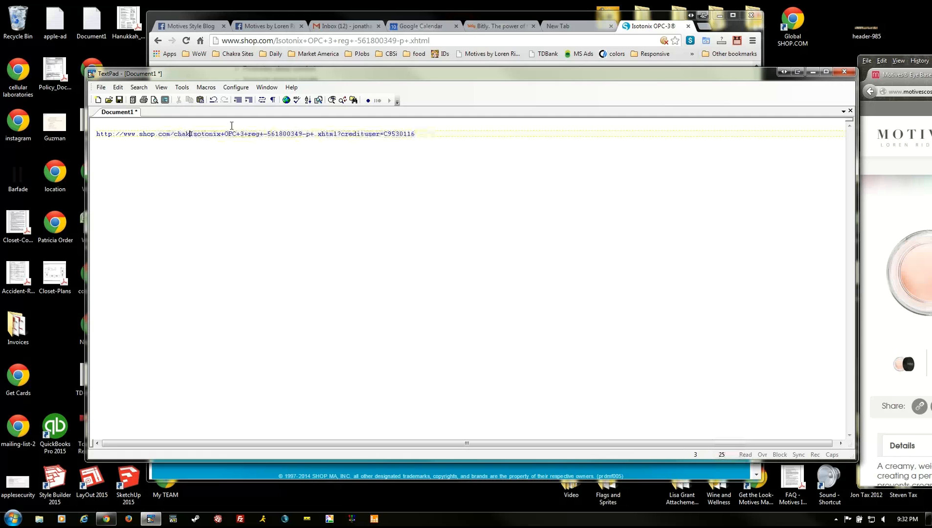
key(BackSpace)
key(BackSpace)
key(BackSpace)
key(BackSpace)
key(BackSpace)
key(BackSpace)
key(BackSpace)
key(BackSpace)
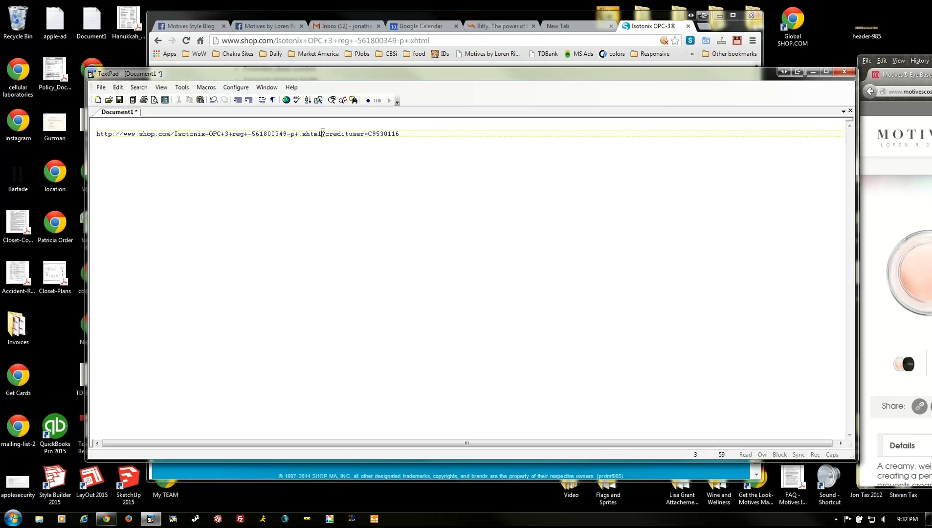
drag(323, 133, 369, 133)
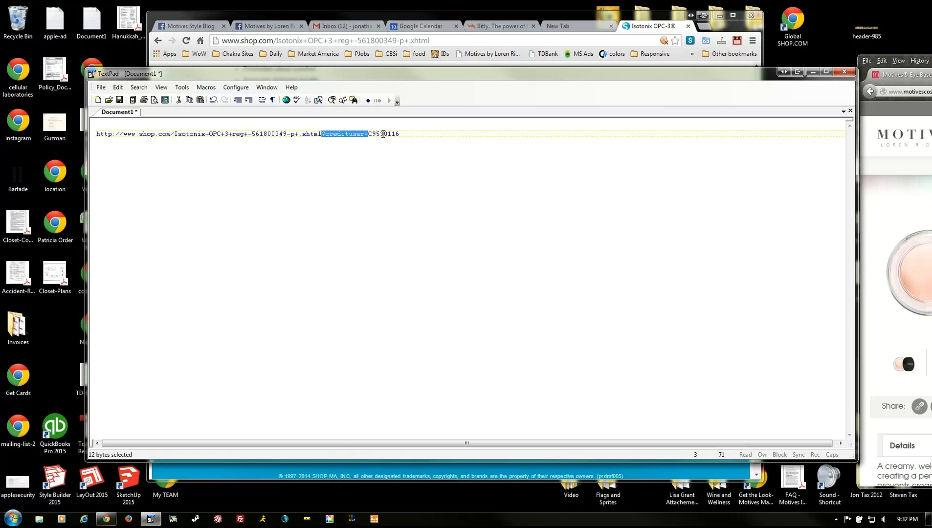
click(383, 133)
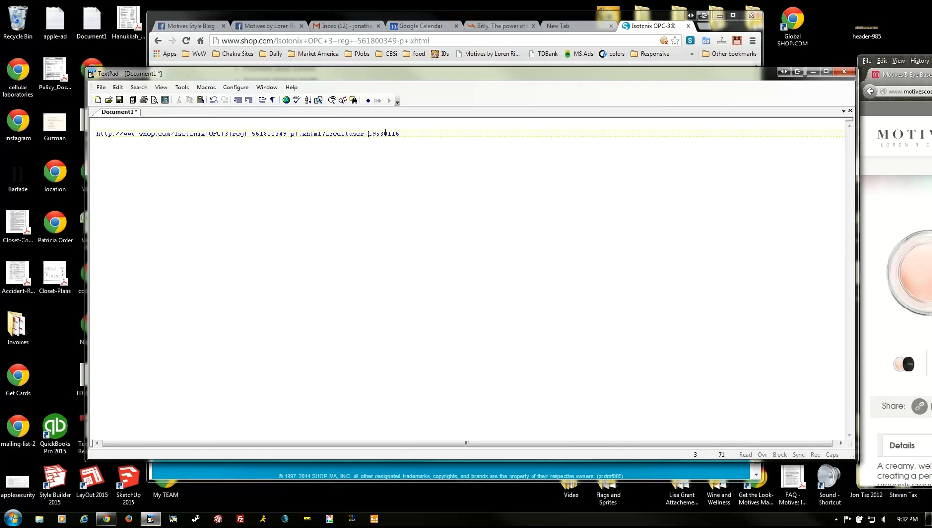
drag(405, 133, 372, 133)
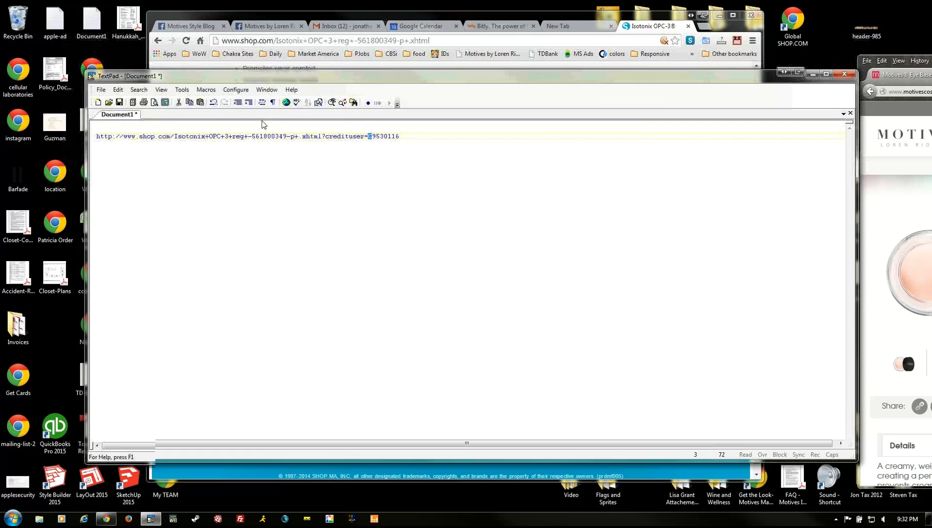
drag(264, 73, 260, 211)
- Sign out of SHOP.COM and display the Please Sign In page's shareable link
click(191, 129)
scroll(191, 129, up, 15)
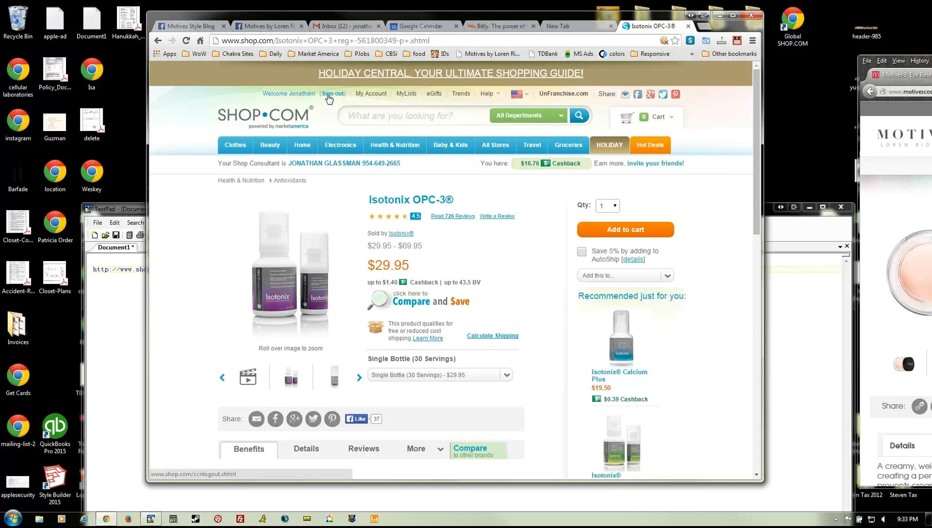
click(328, 94)
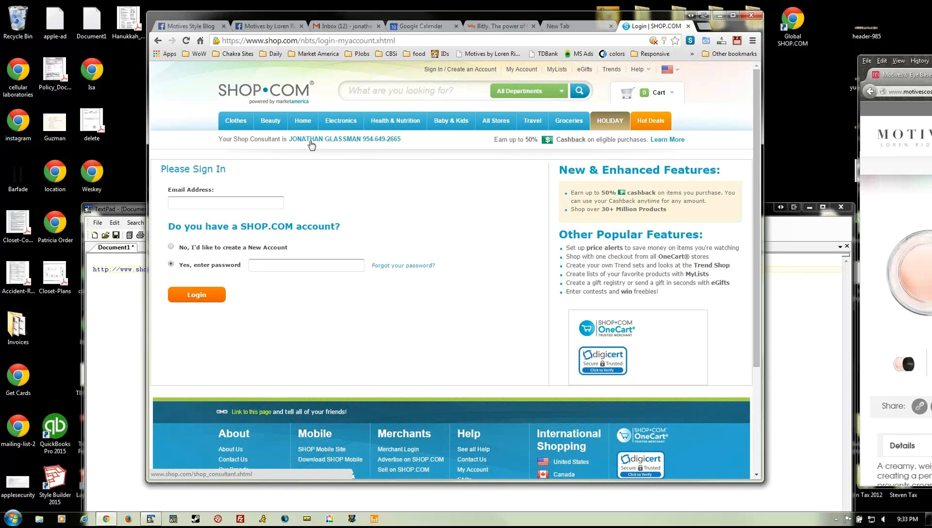
click(247, 412)
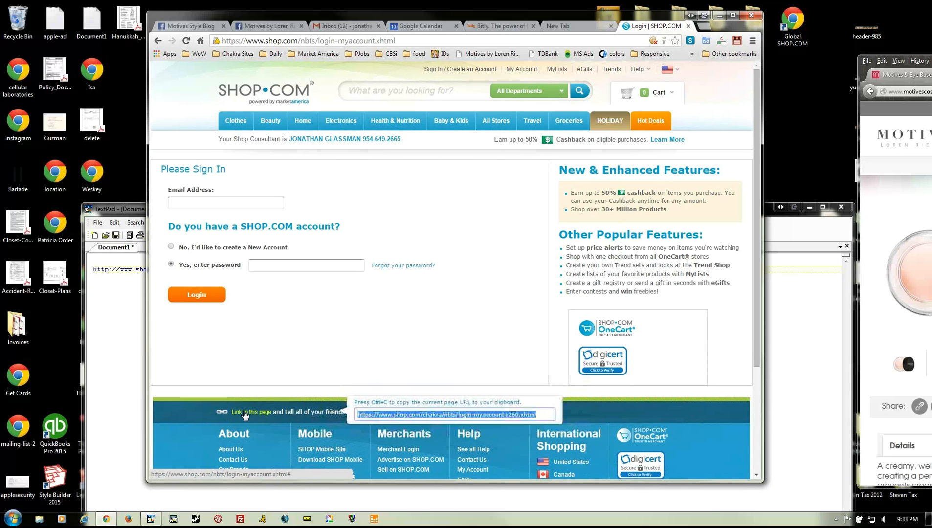
- Paste the sign-in page link on a new second line in the notes
key(ctrl+c)
click(109, 374)
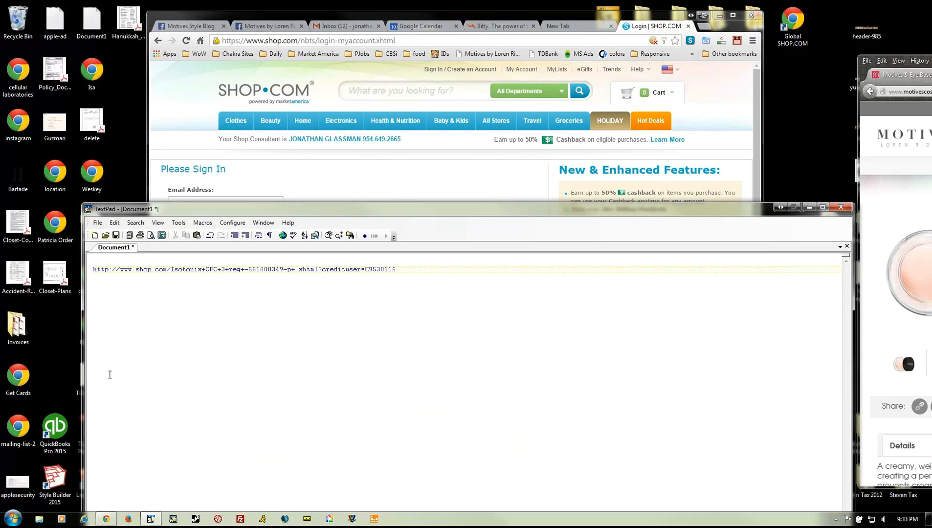
key(Return)
key(ctrl+v)
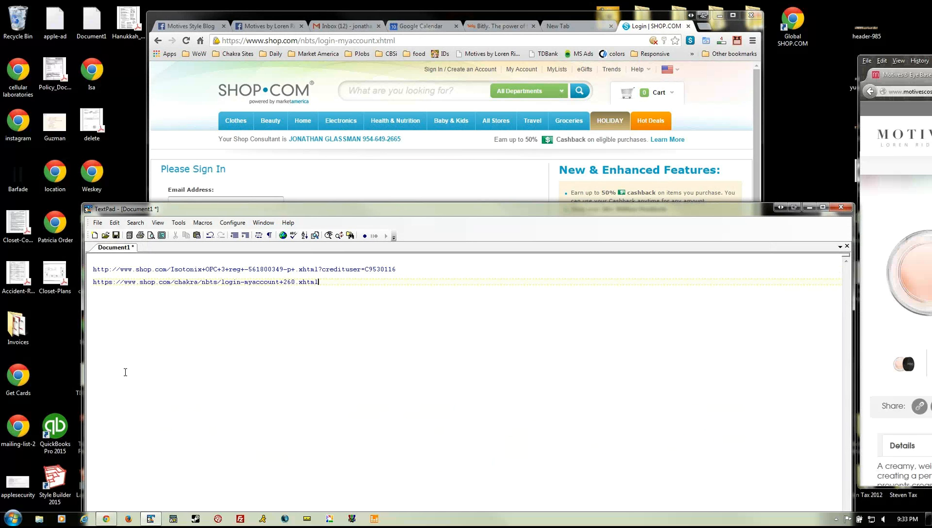
click(367, 199)
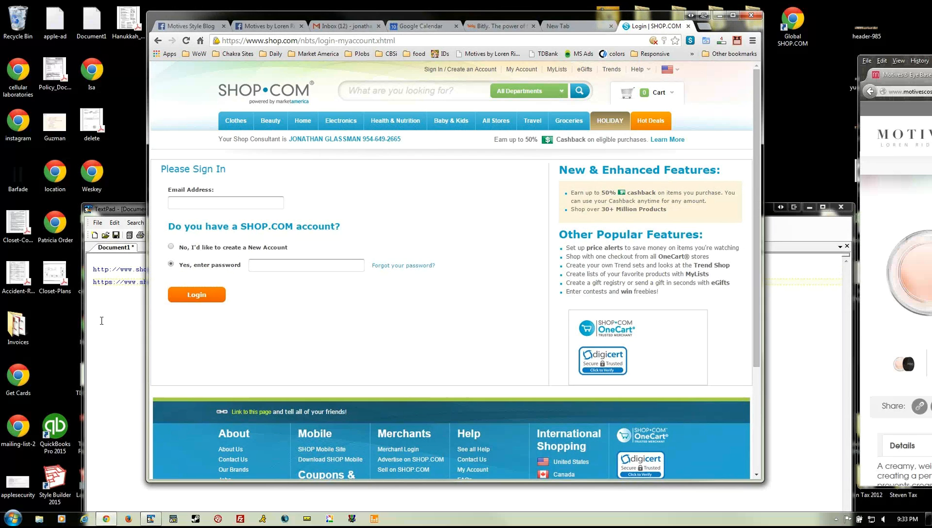
click(101, 320)
- Load the first credited Isotonix OPC-3 link in the browser's address bar
drag(407, 270, 82, 272)
click(199, 270)
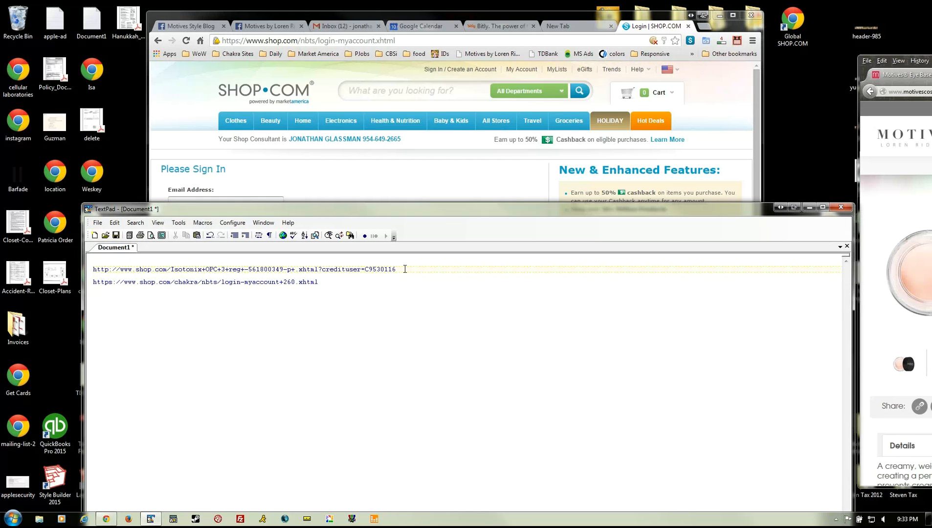
drag(406, 270, 94, 268)
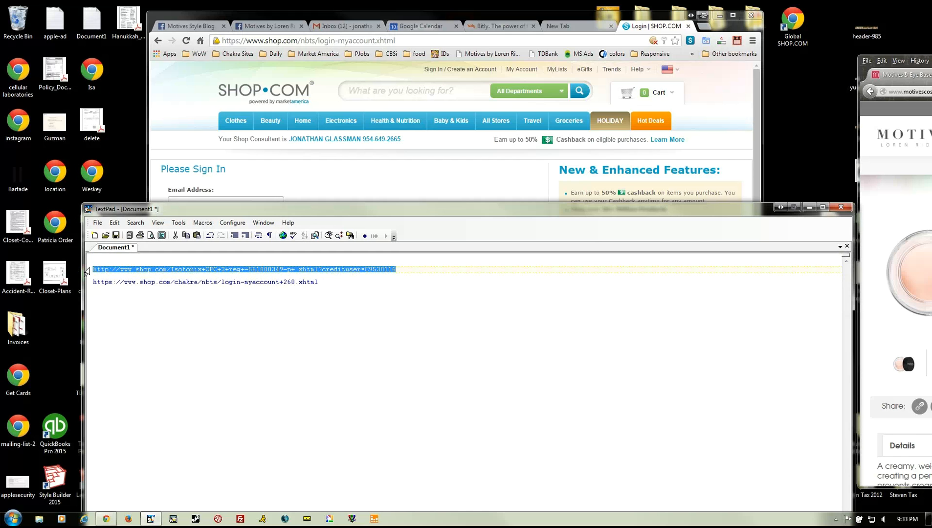
click(309, 41)
key(ctrl+v)
key(Return)
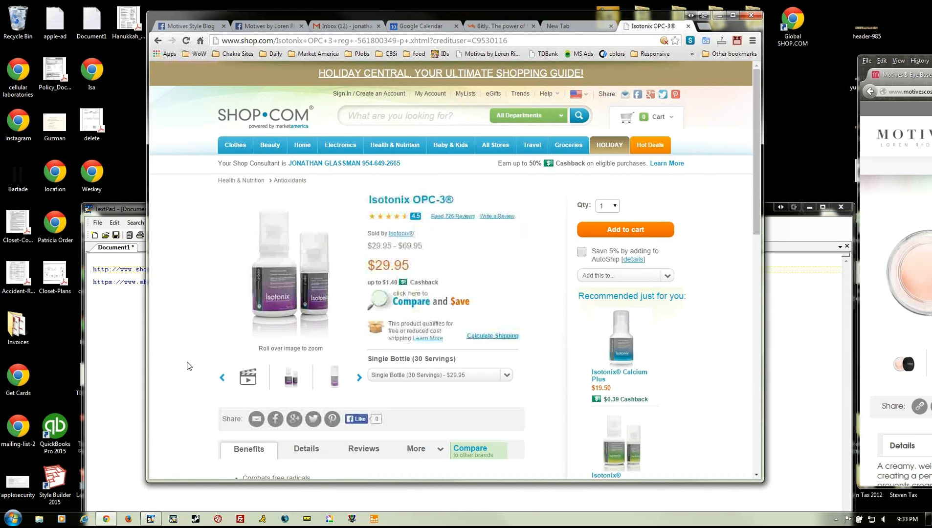
scroll(189, 365, down, 15)
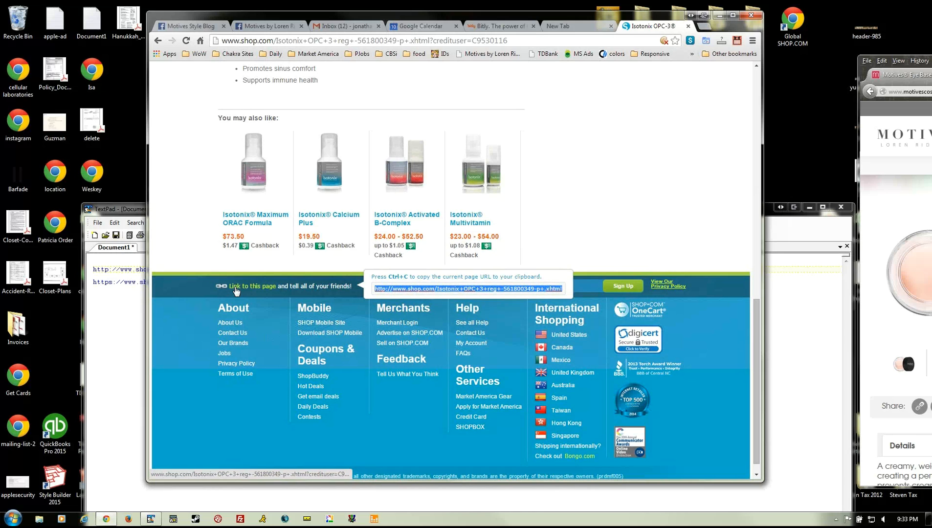
- Overwrite the second line with the product link and edit its credit ID
click(136, 319)
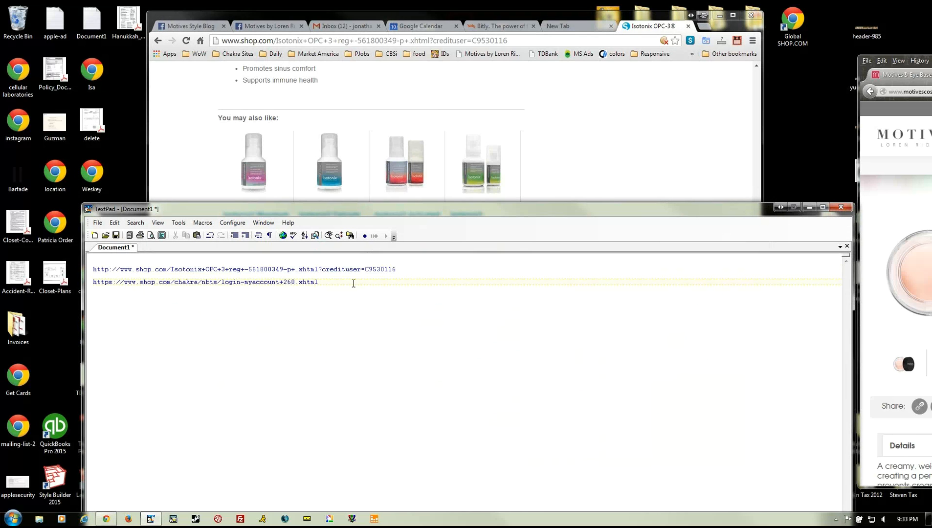
drag(353, 284, 91, 281)
key(ctrl+v)
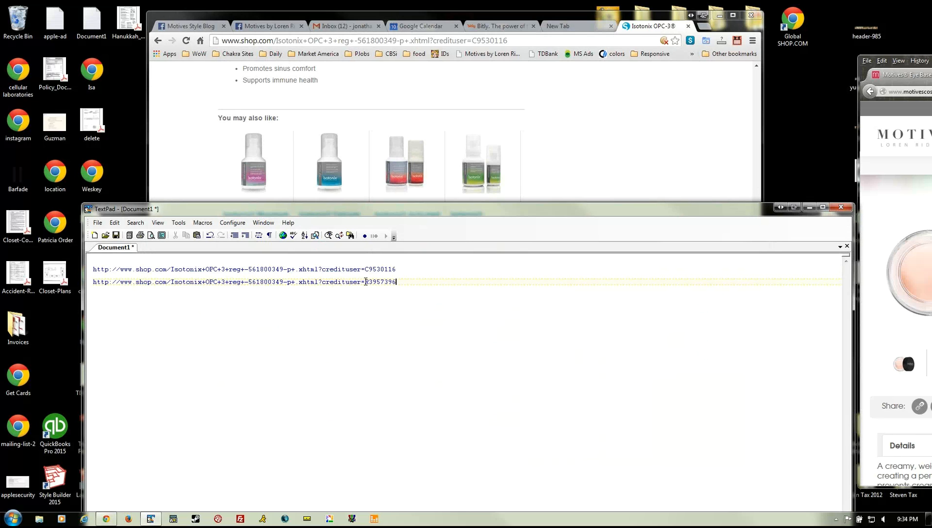
drag(365, 281, 369, 282)
click(379, 282)
- Compare the two links' credituser IDs, then return to the shop page
drag(403, 269, 367, 273)
click(380, 282)
triple_click(375, 282)
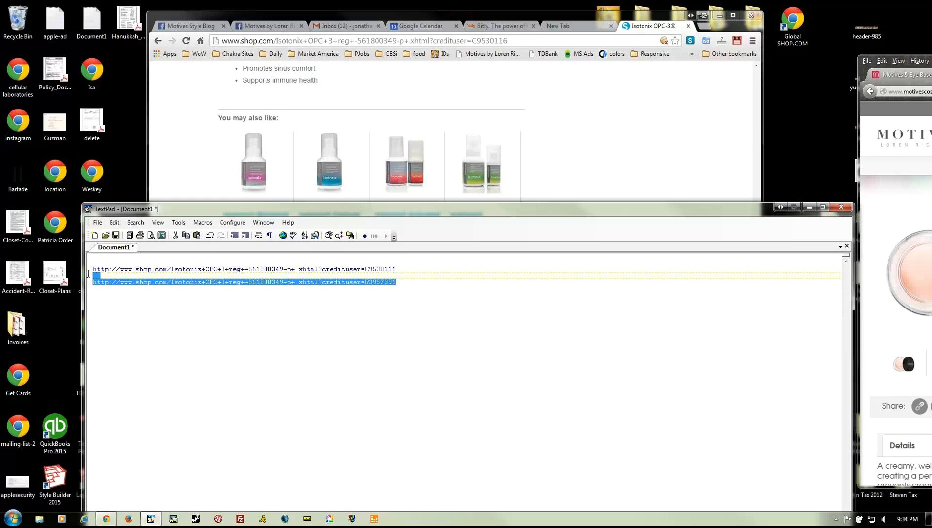
key(ctrl+a)
click(418, 313)
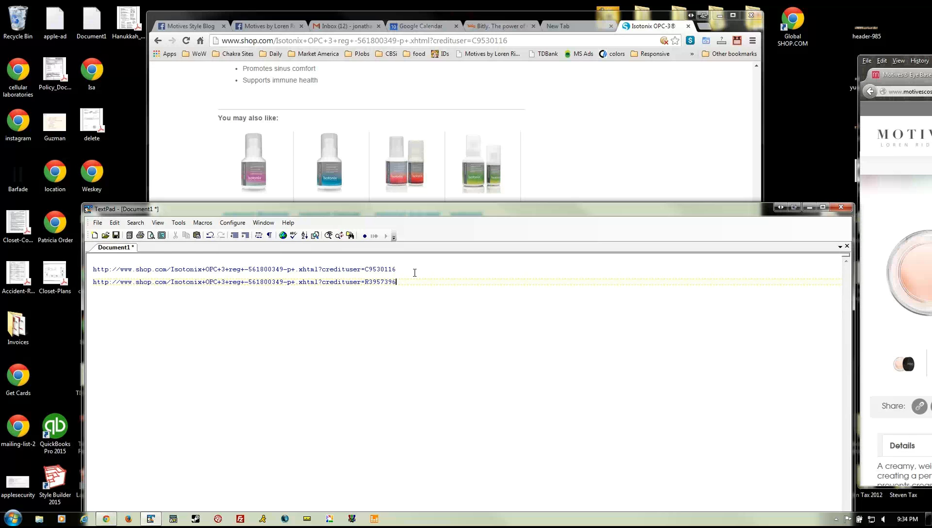
click(362, 276)
double_click(323, 282)
click(418, 282)
click(582, 122)
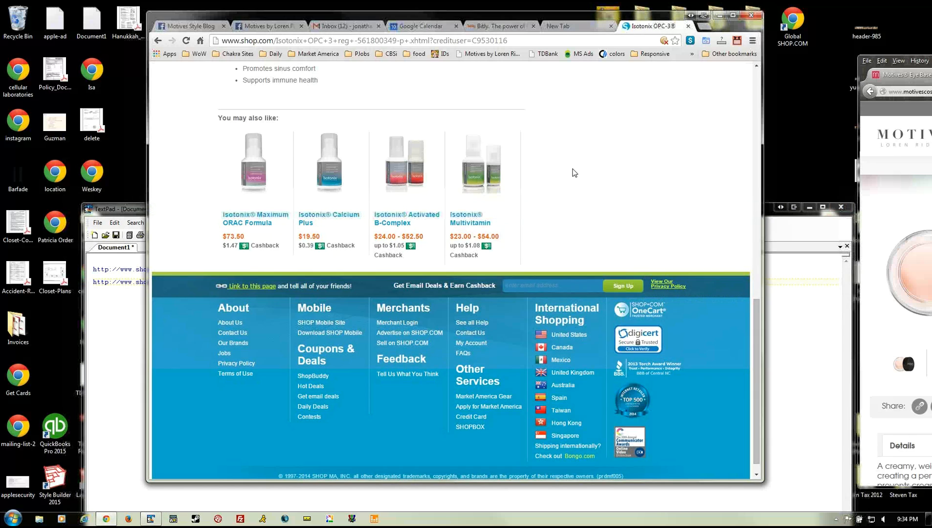
- Reposition TextPad, select the first Isotonix OPC-3 link, and switch to the Bitly tab
scroll(574, 173, up, 15)
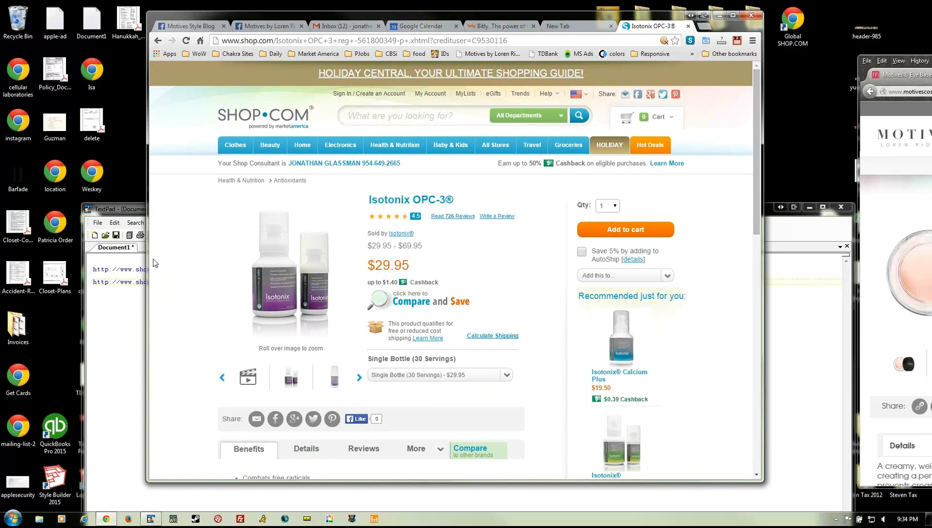
click(129, 318)
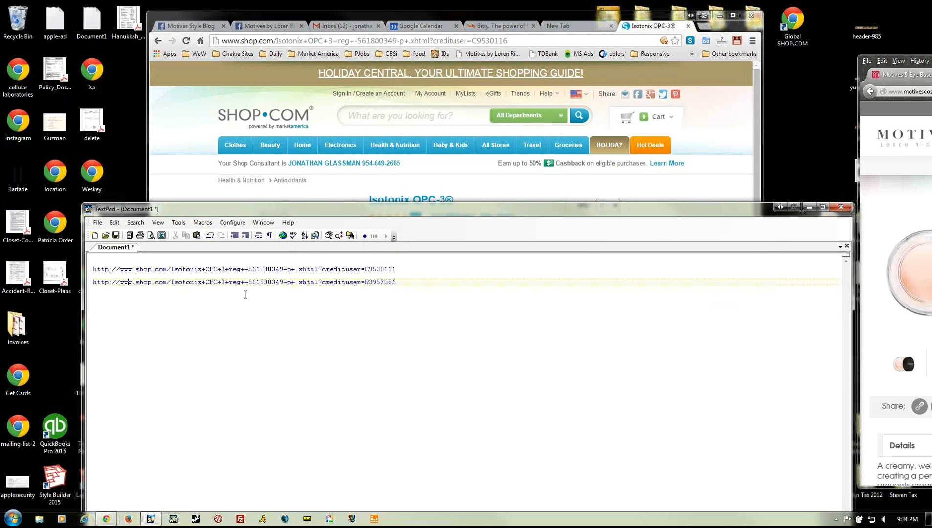
click(184, 159)
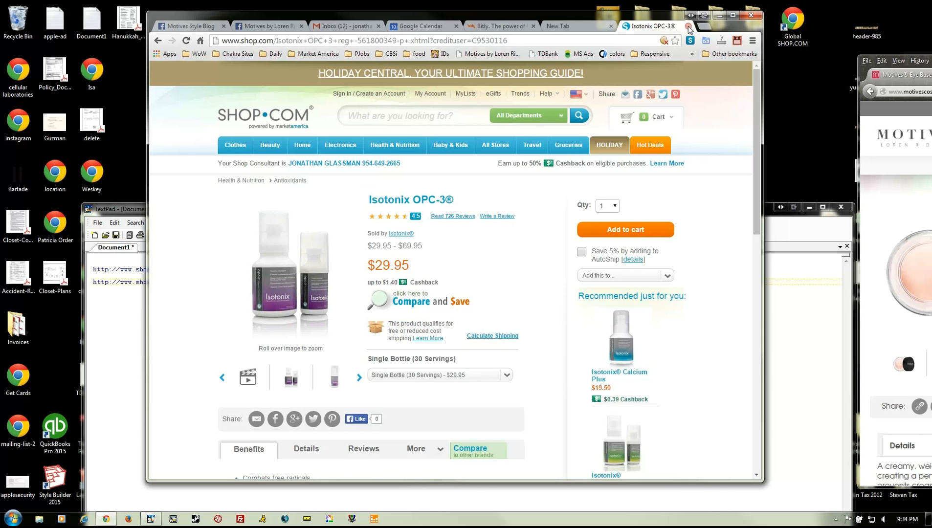
click(775, 335)
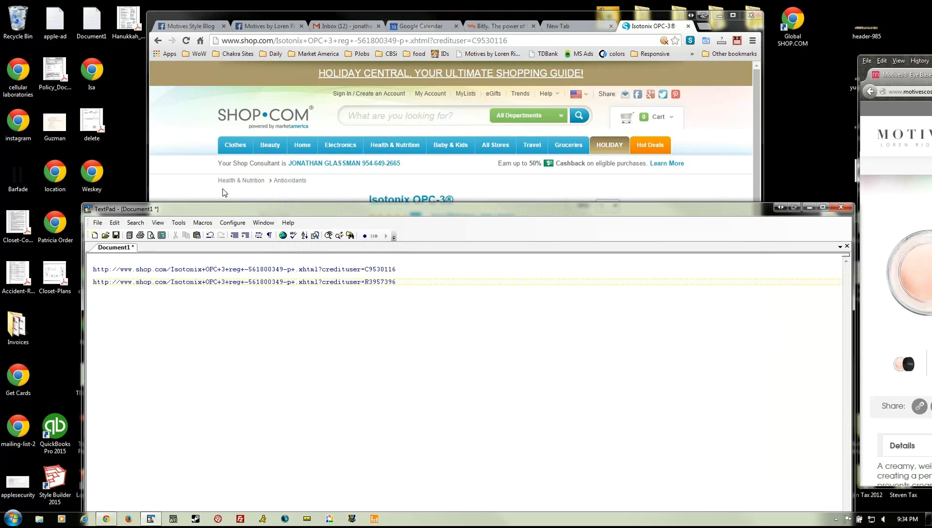
drag(215, 211, 174, 242)
drag(161, 276, 282, 273)
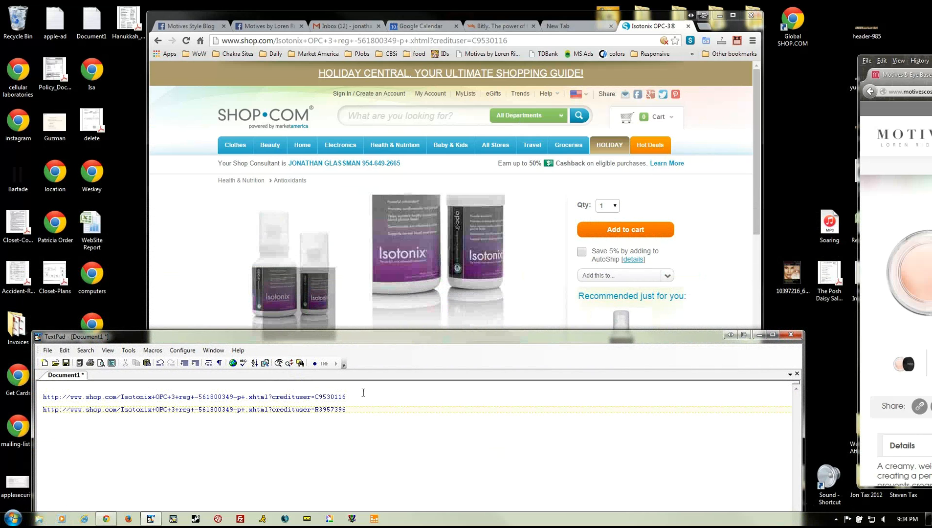
drag(372, 410, 37, 413)
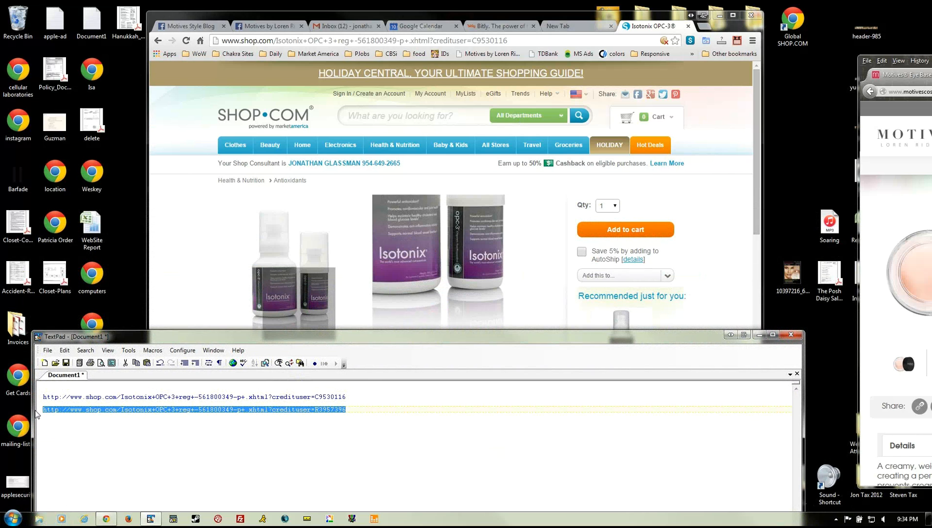
drag(362, 396, 37, 403)
key(ctrl+c)
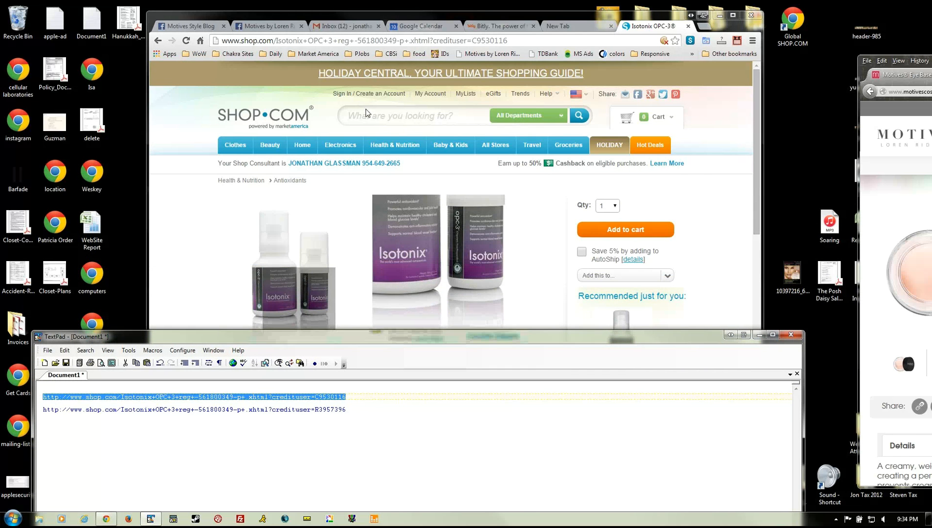
click(485, 27)
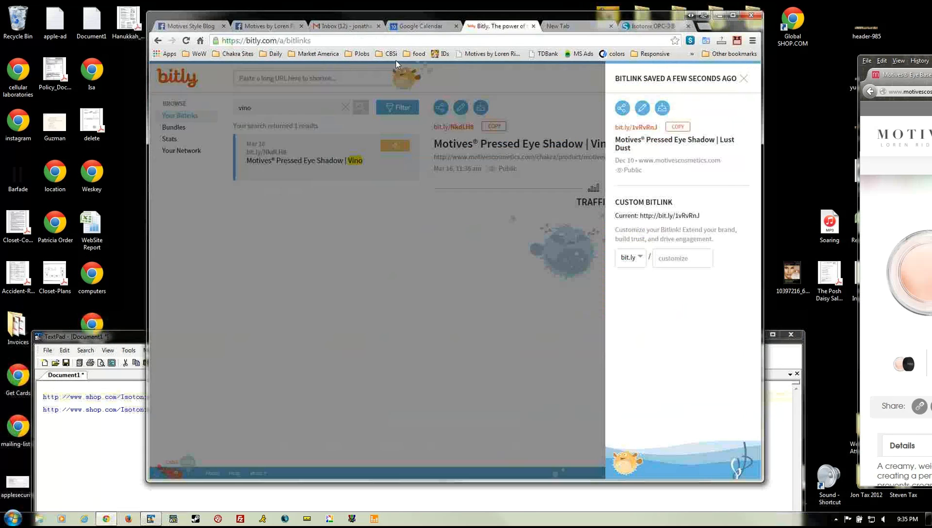
- Shorten the pasted OPC-3 link in Bitly and enter the title Isotonix OPC-3
click(379, 235)
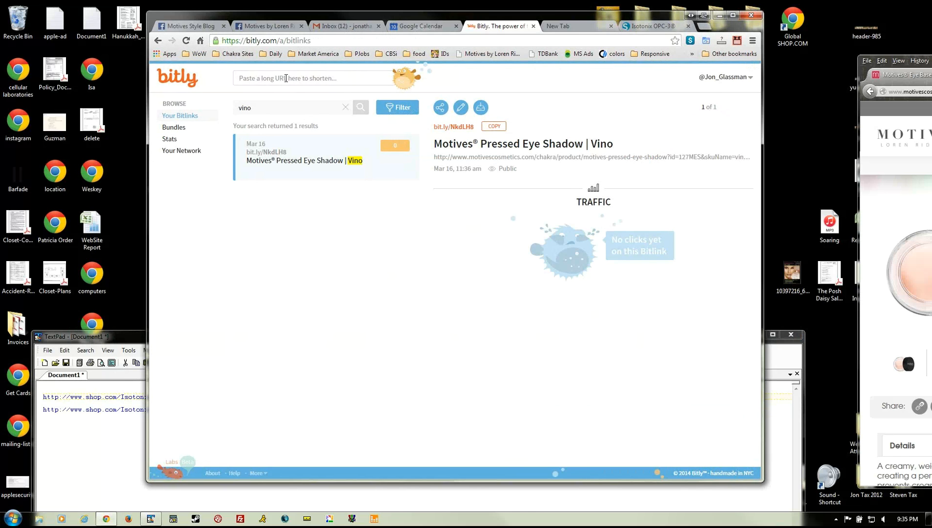
click(286, 78)
key(ctrl+v)
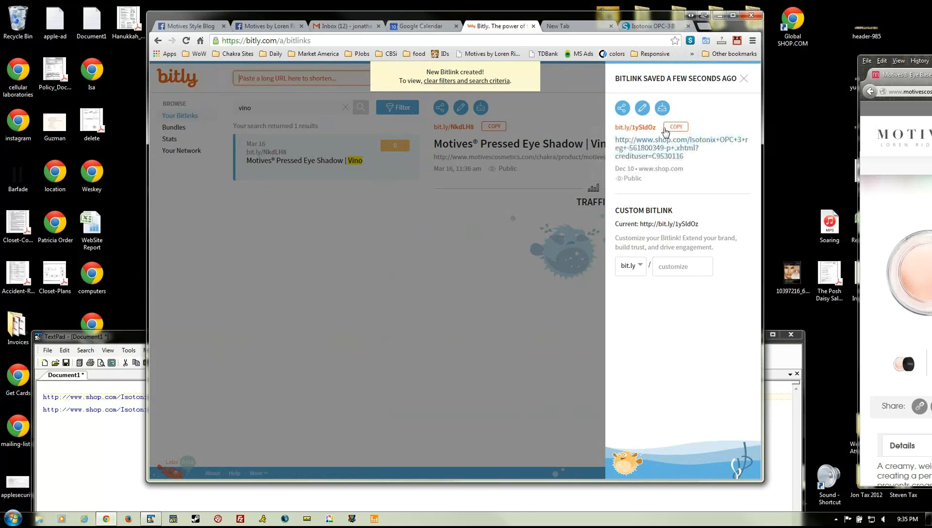
click(642, 108)
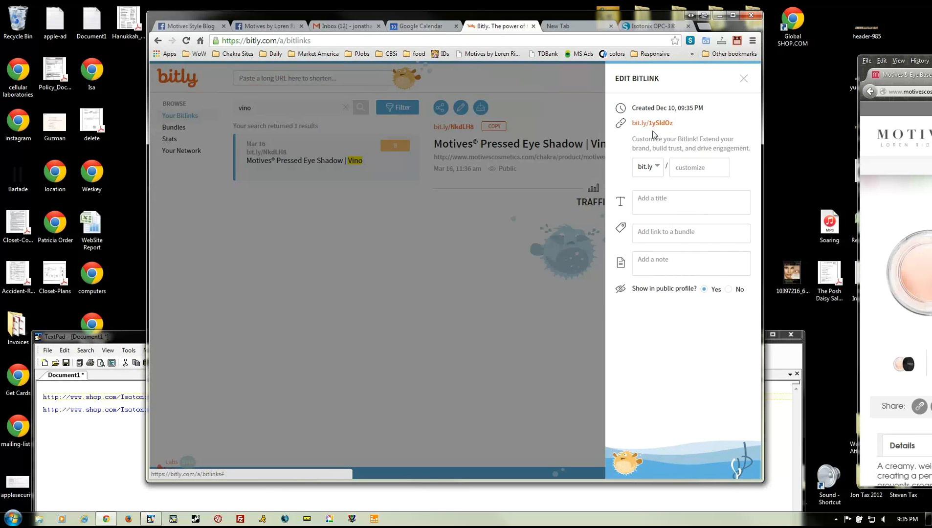
click(674, 203)
text(Isotonix OP)
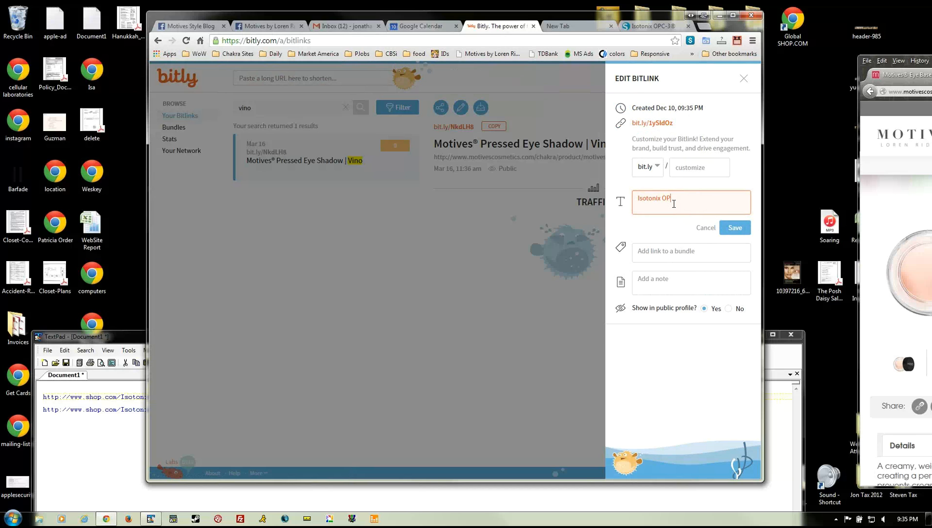
text(C-3)
click(696, 169)
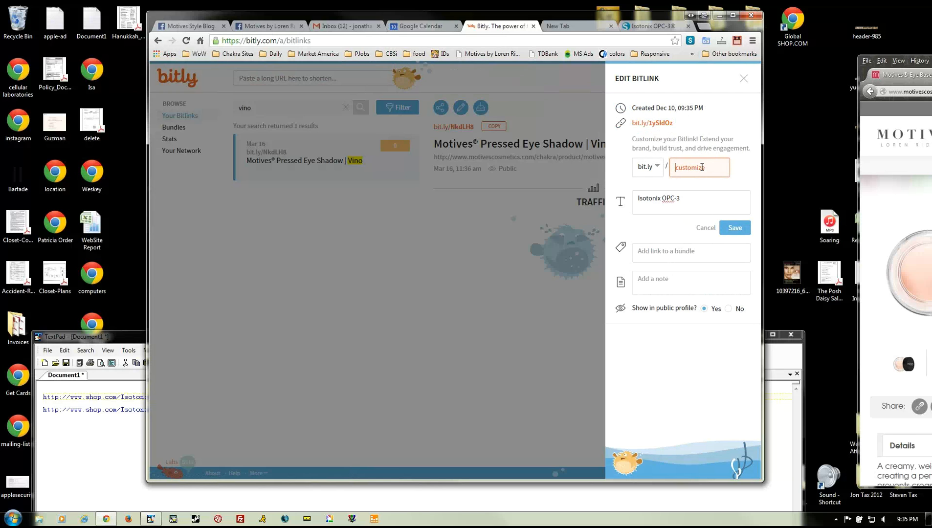
text(OPC)
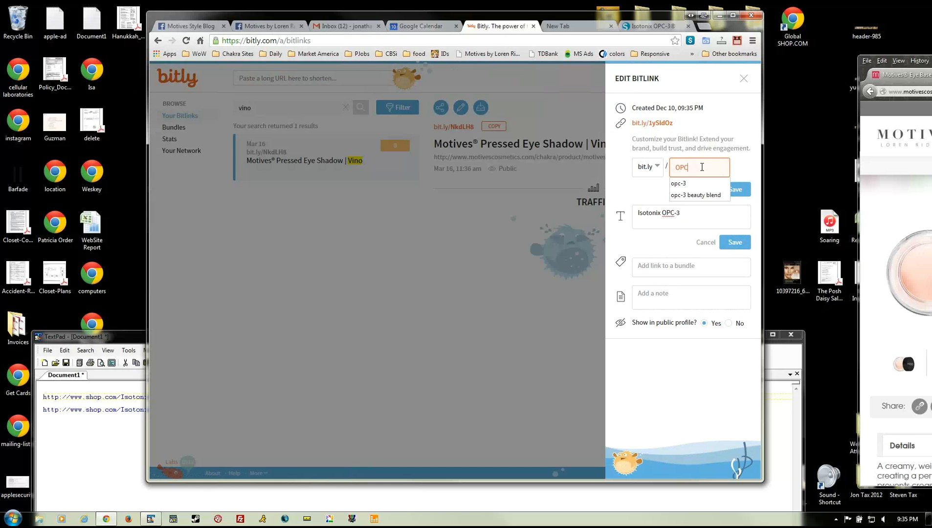
text(3)
click(735, 190)
click(712, 167)
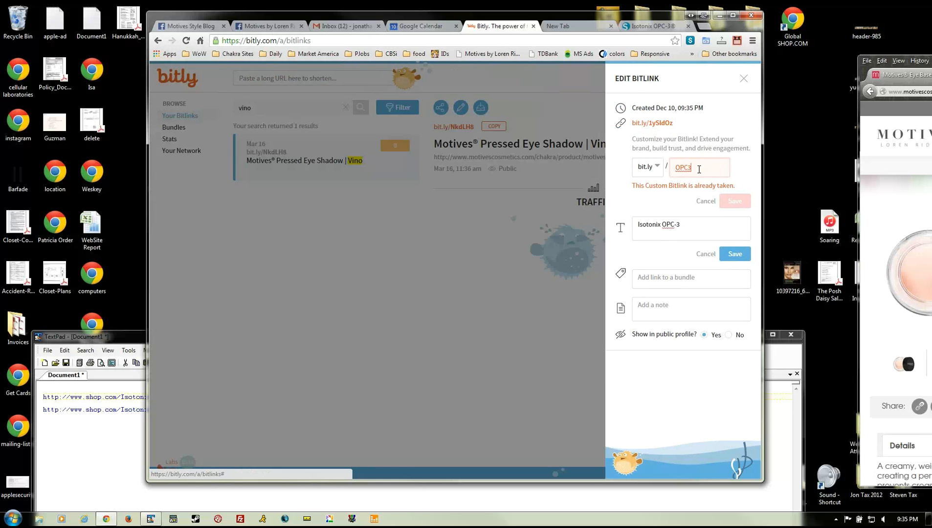
text(O)
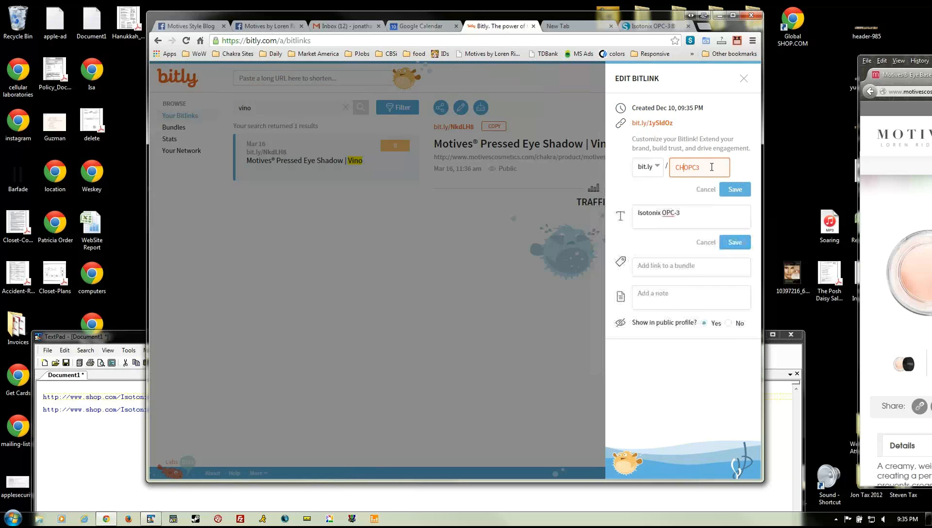
text(hakra-)
key(BackSpace)
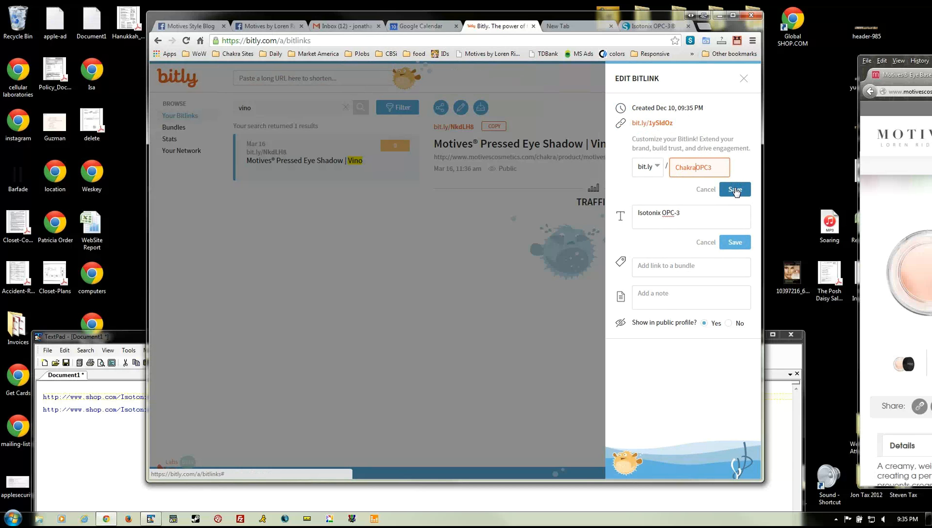
click(736, 191)
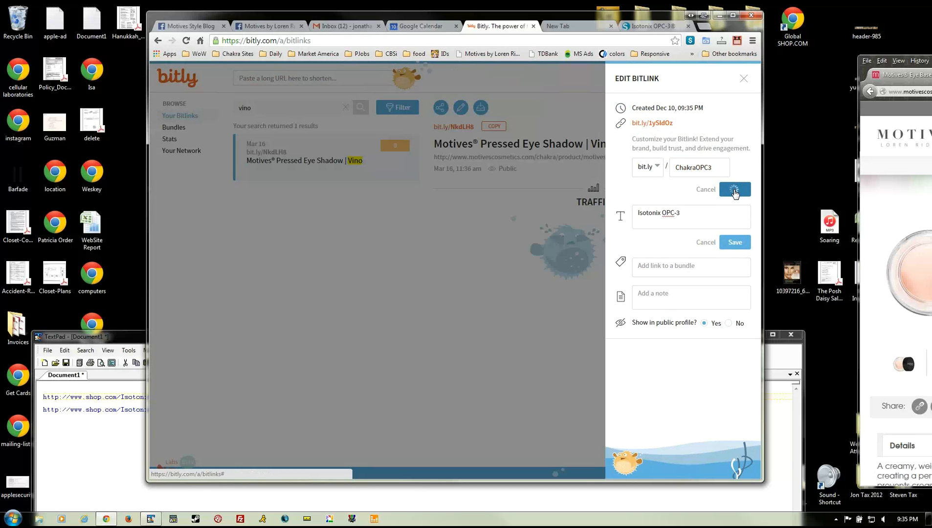
click(743, 79)
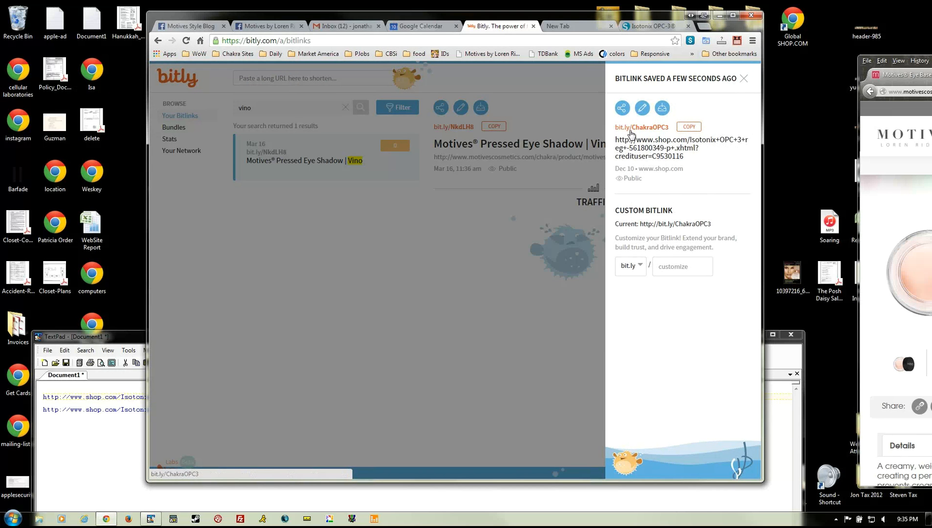
click(688, 127)
click(642, 108)
click(681, 202)
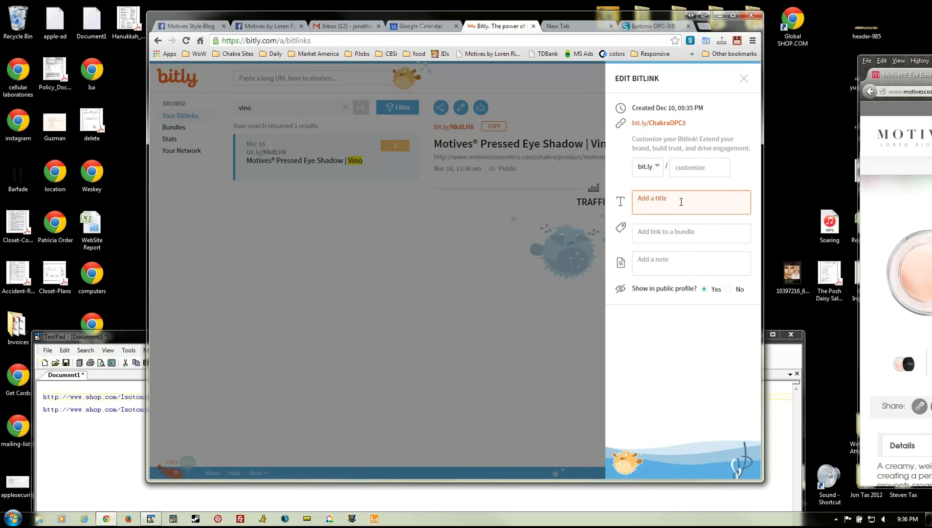
text(Isoton)
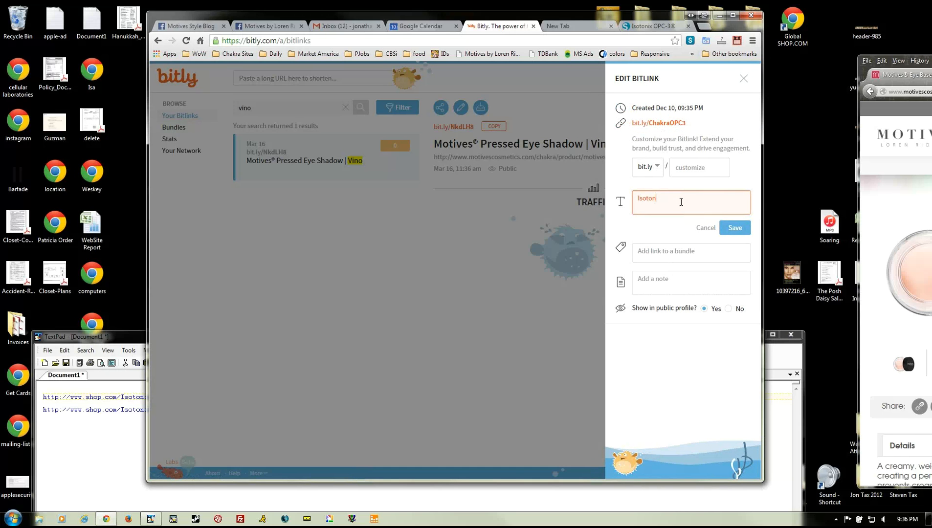
text(ix OPC-)
click(735, 229)
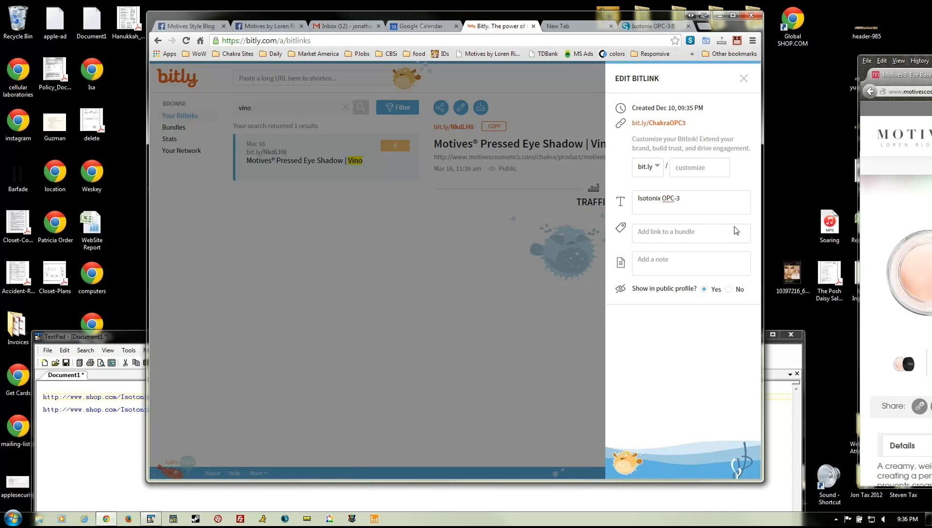
- Close Bitly's link panels and switch to the Motives Facebook page
click(743, 80)
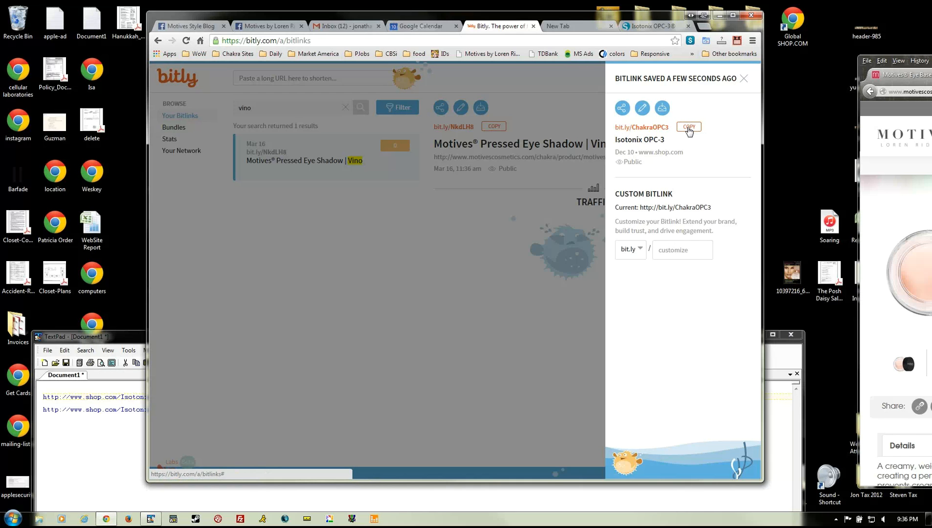
click(743, 79)
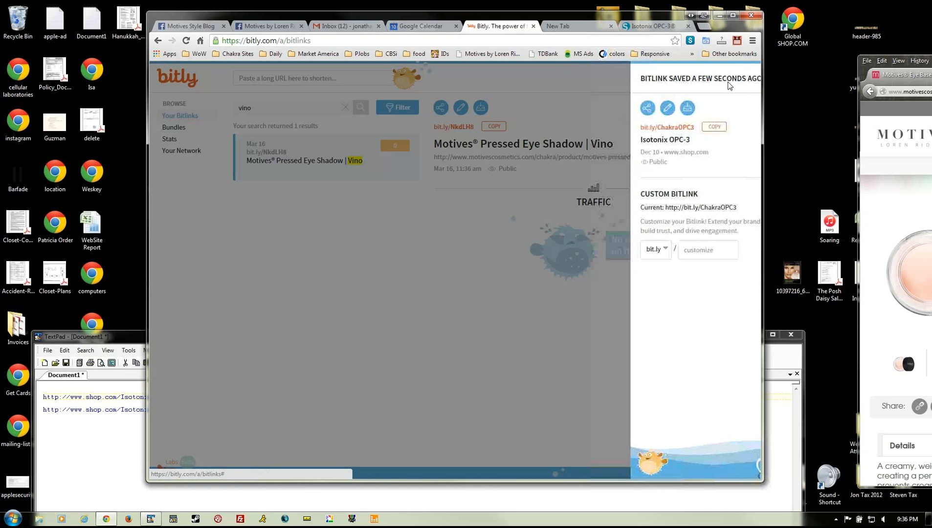
click(268, 26)
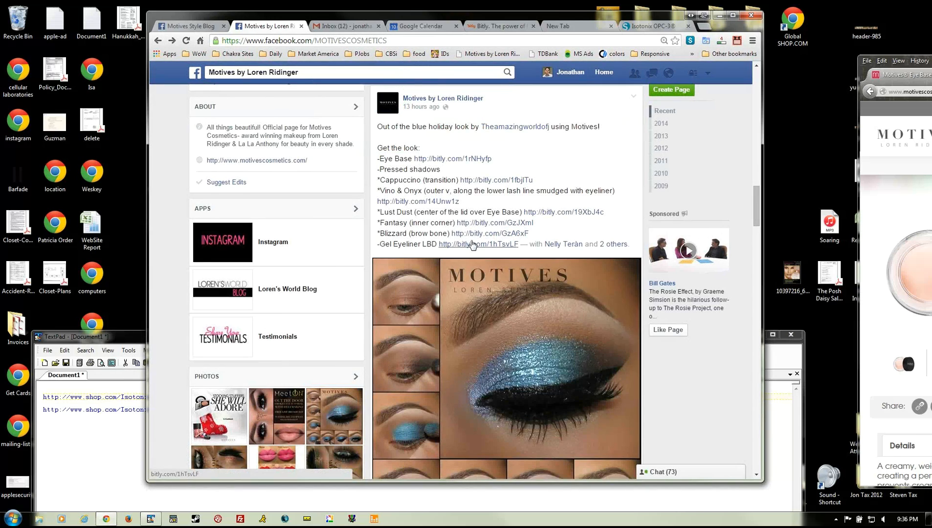
- Switch to the Motives Style Blog Facebook page
scroll(472, 244, up, 10)
scroll(472, 244, up, 5)
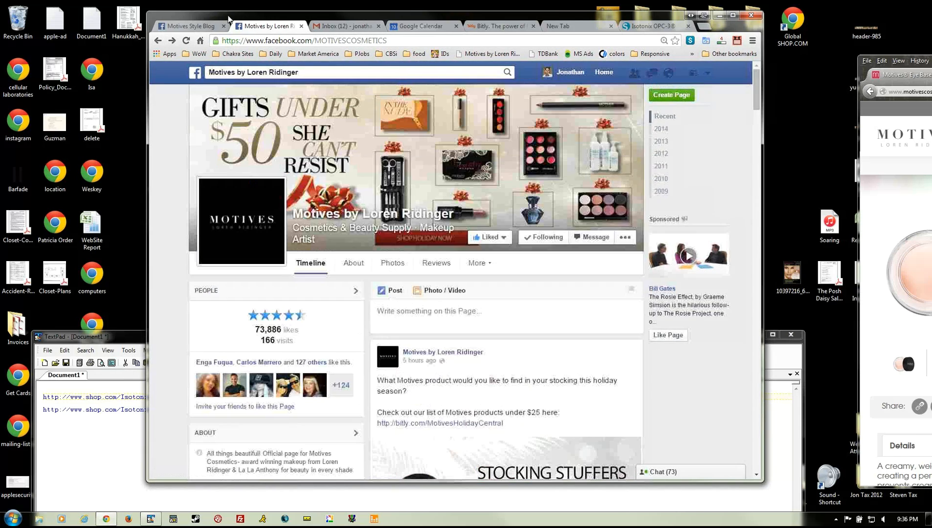
click(190, 26)
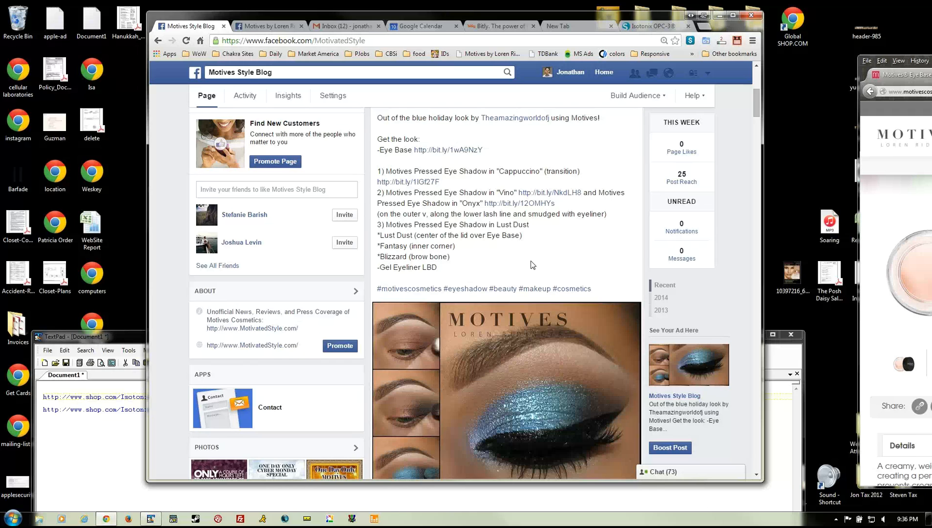
- Scroll through the Motives Style Blog timeline, then bring the TextPad product-link notes to the front
scroll(532, 265, up, 4)
scroll(533, 265, down, 6)
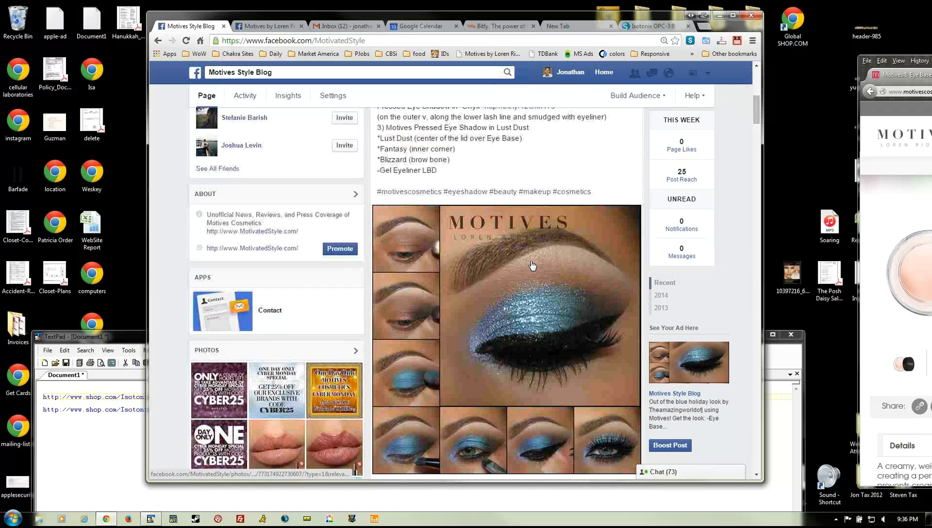
scroll(532, 264, down, 15)
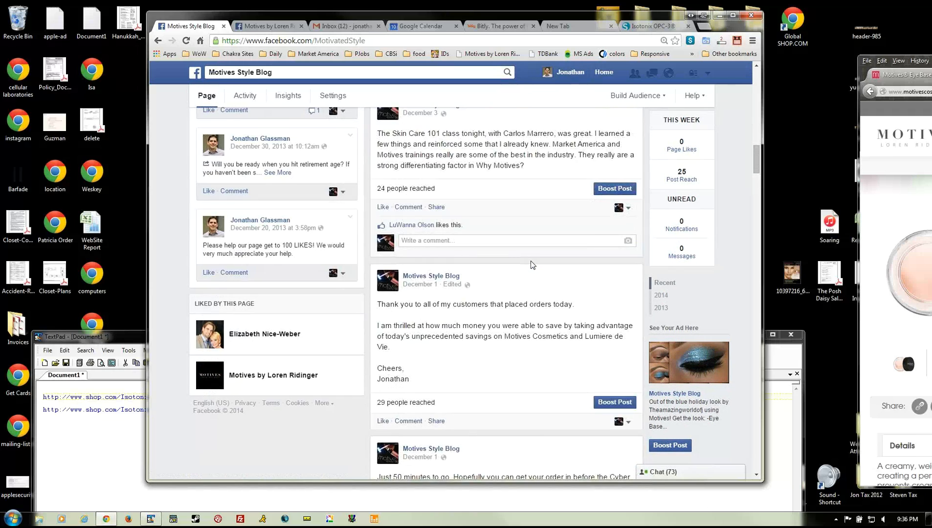
scroll(532, 265, down, 2)
scroll(532, 265, down, 10)
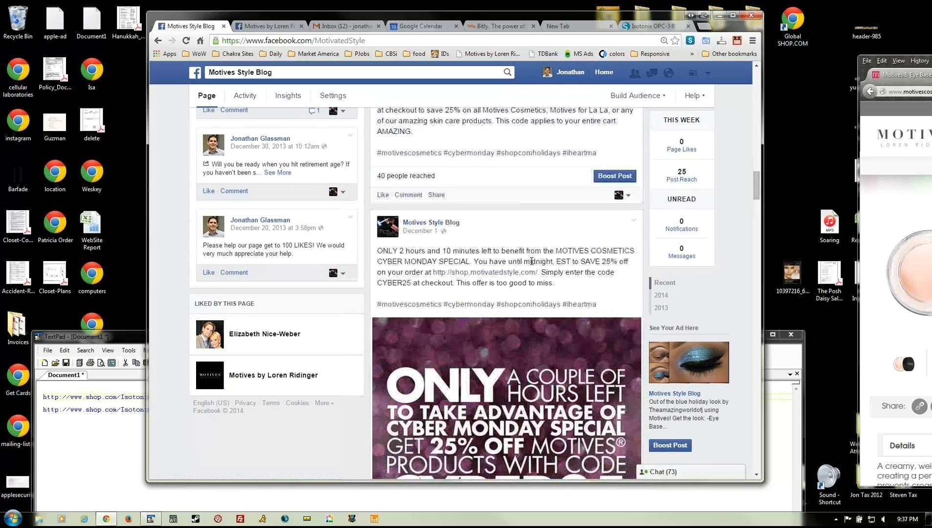
drag(756, 207, 764, 68)
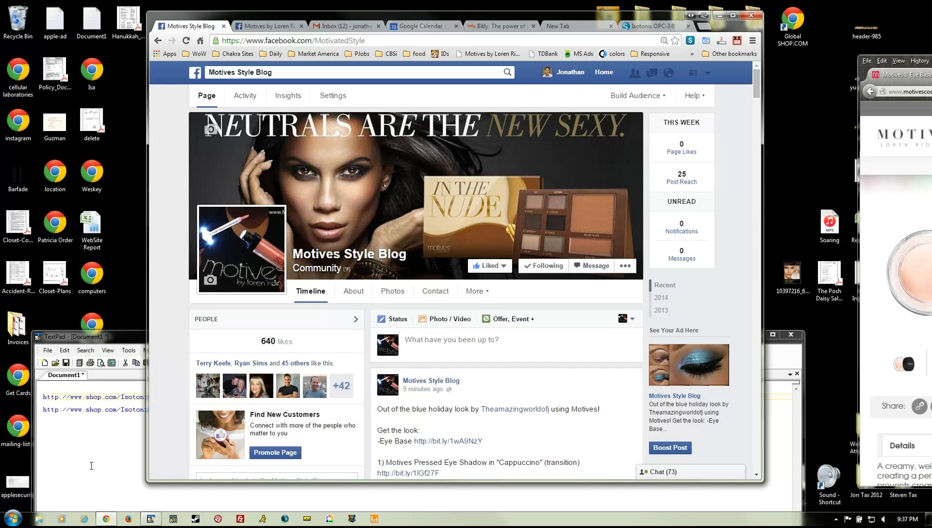
click(77, 472)
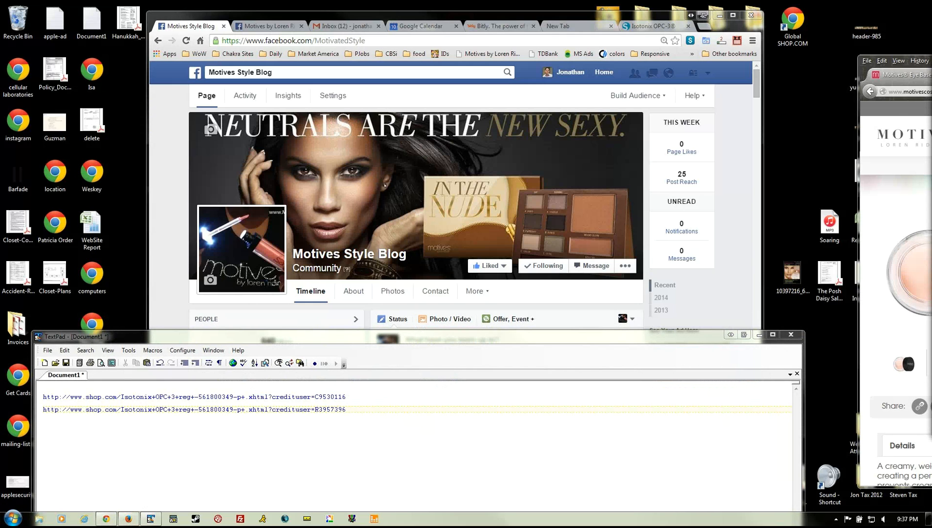
click(128, 519)
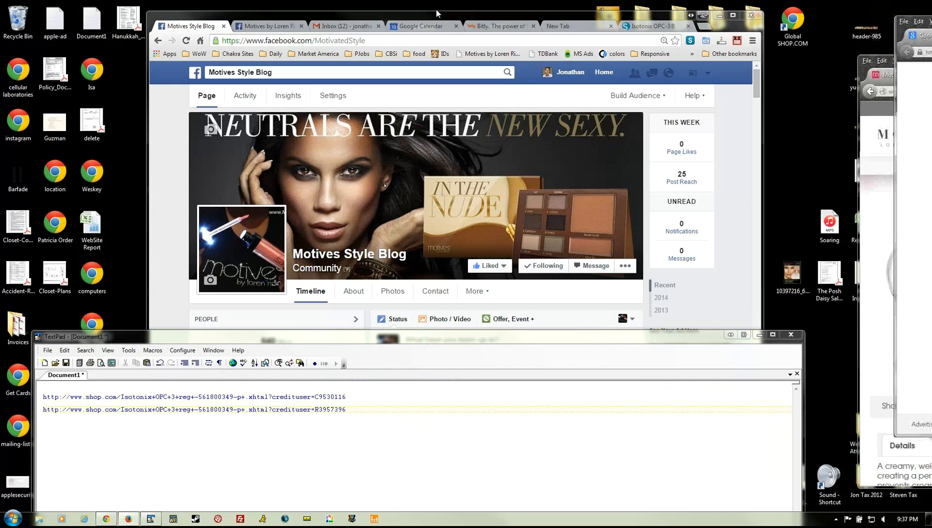
- Clear Firefox's cookies and cache using Ctrl+Shift+Del and Clear Now
click(330, 93)
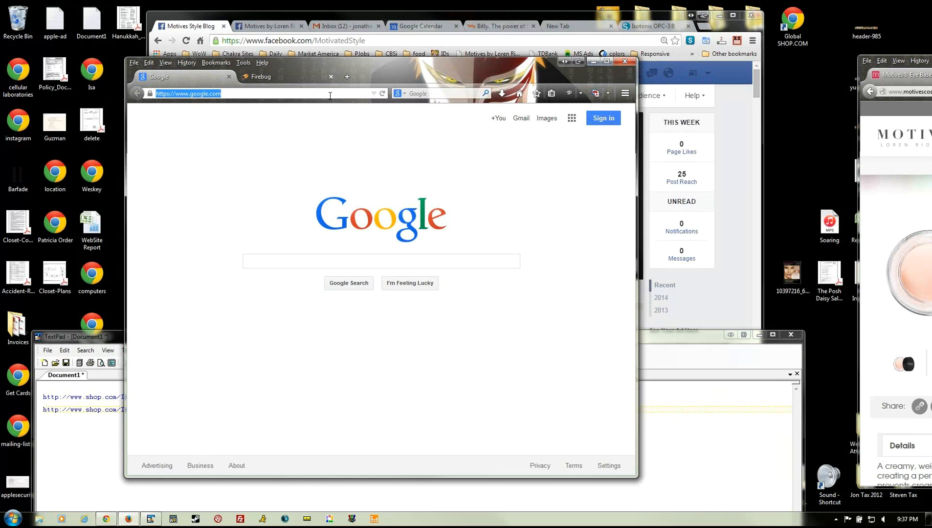
key(ctrl+shift+Delete)
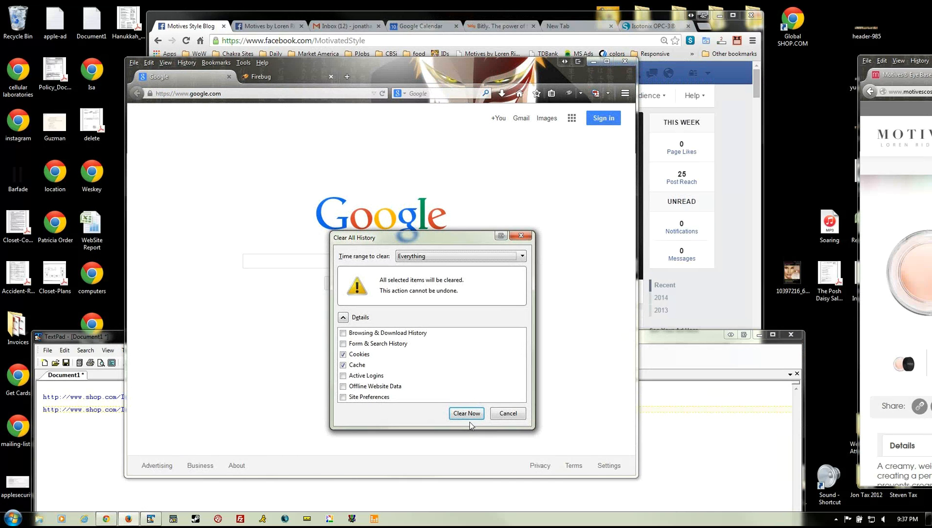
key(Return)
- Load shop.com, confirm SHOP.COM is the credited consultant, then return to Bitly's link entry
click(308, 94)
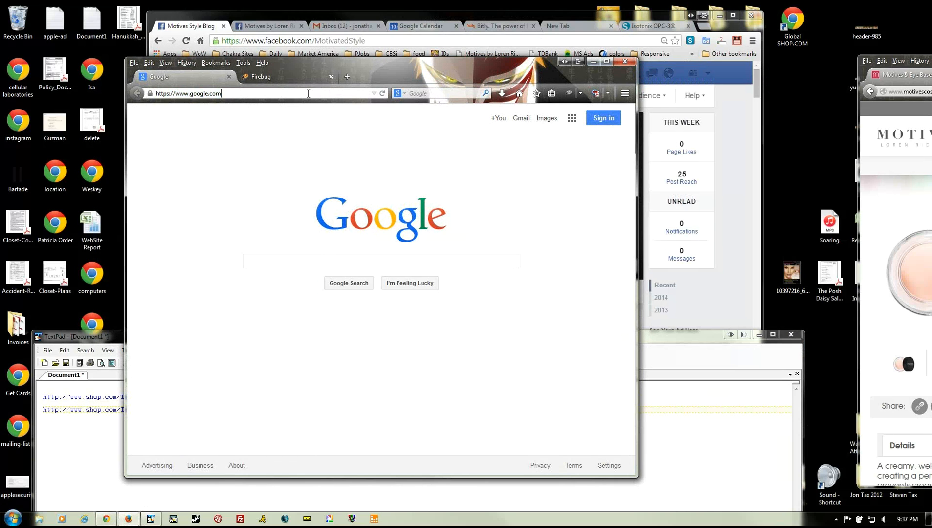
key(ctrl+a)
text(shop.com)
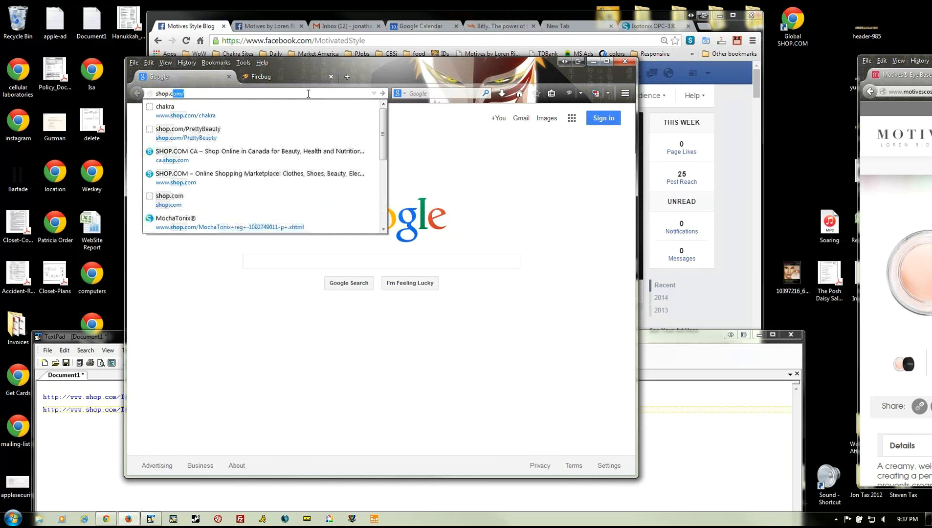
key(Return)
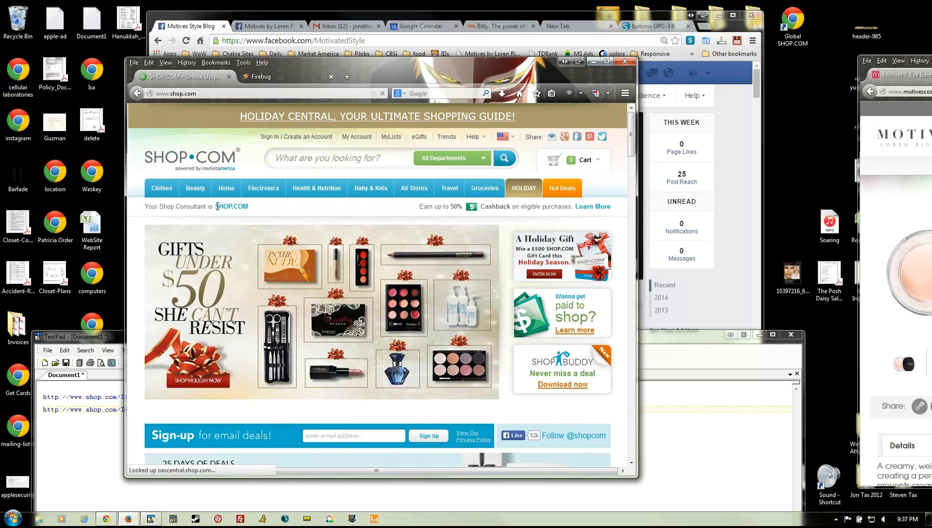
drag(215, 207, 249, 208)
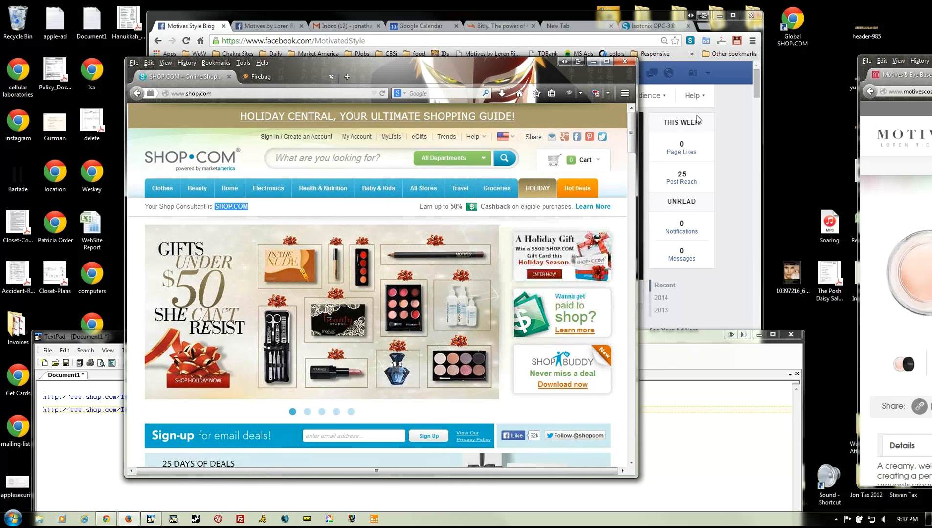
click(499, 26)
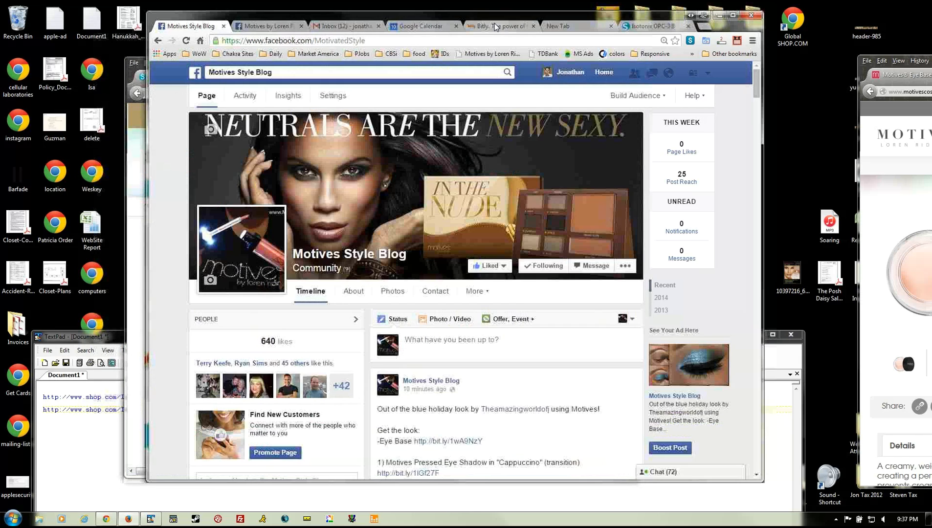
click(283, 79)
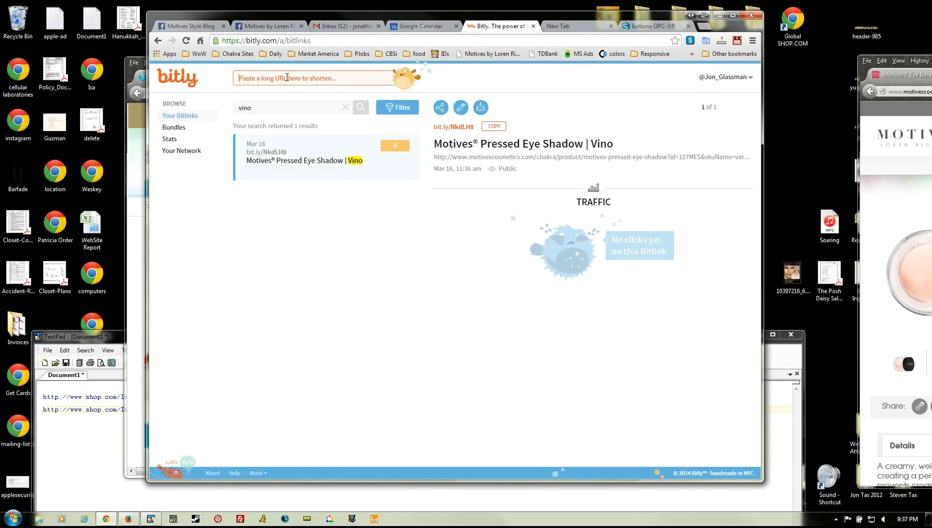
text(opc)
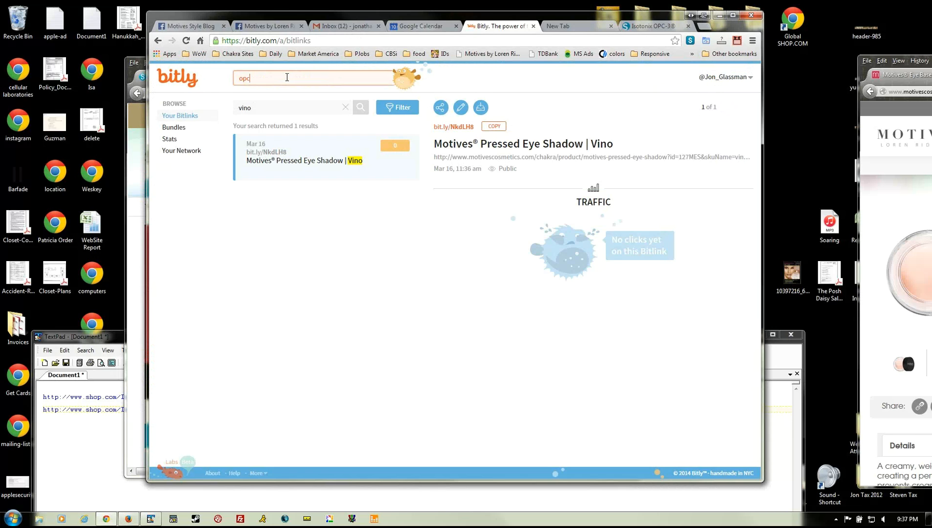
text(-3)
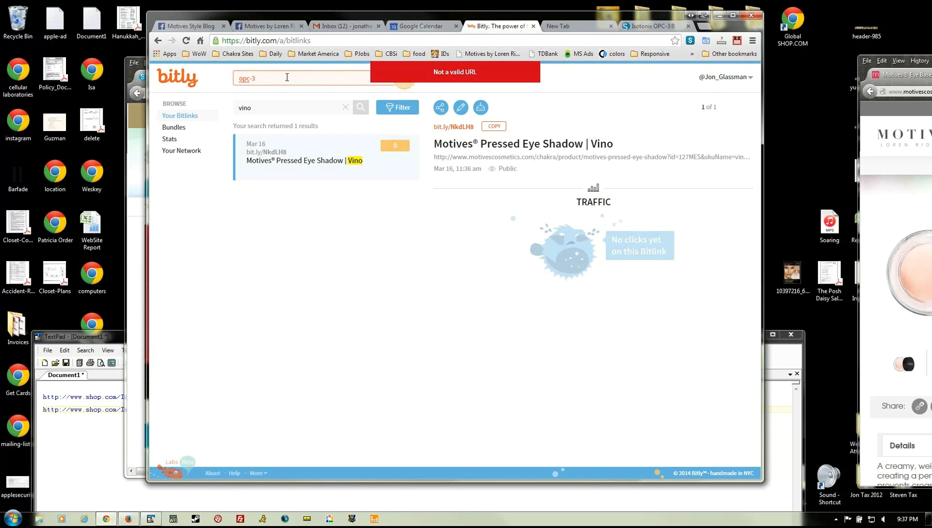
drag(287, 77, 201, 82)
click(284, 105)
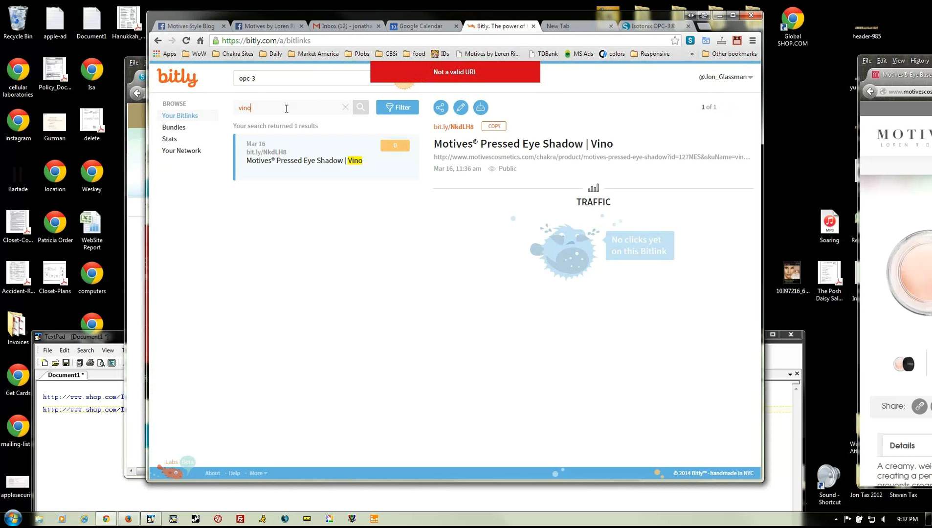
text(opc-3)
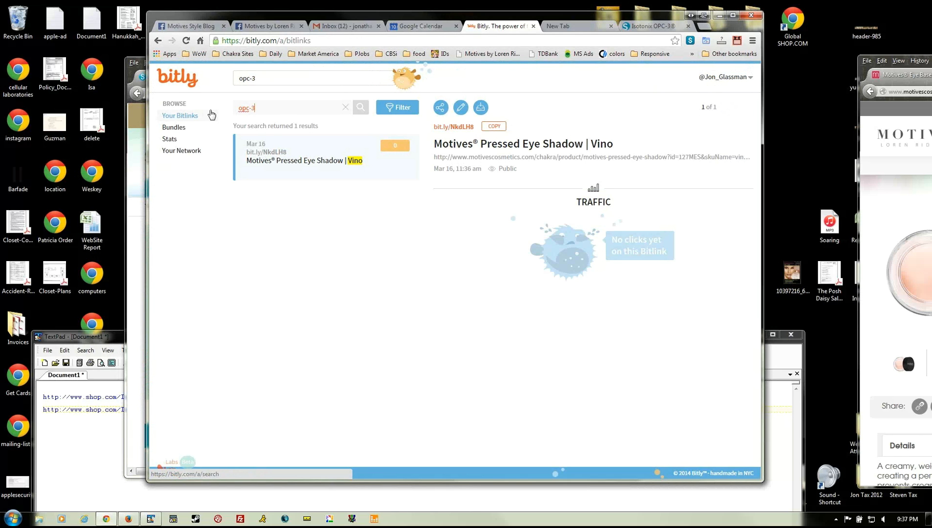
key(Return)
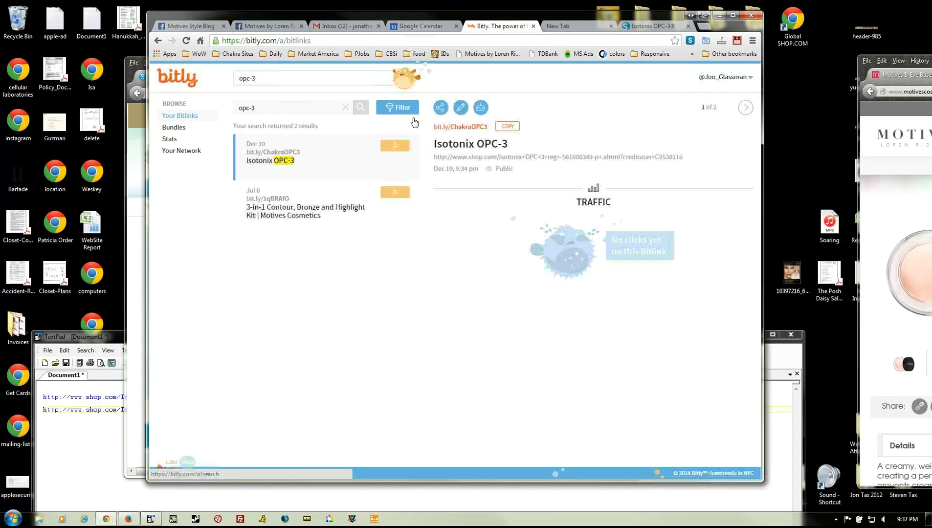
click(506, 128)
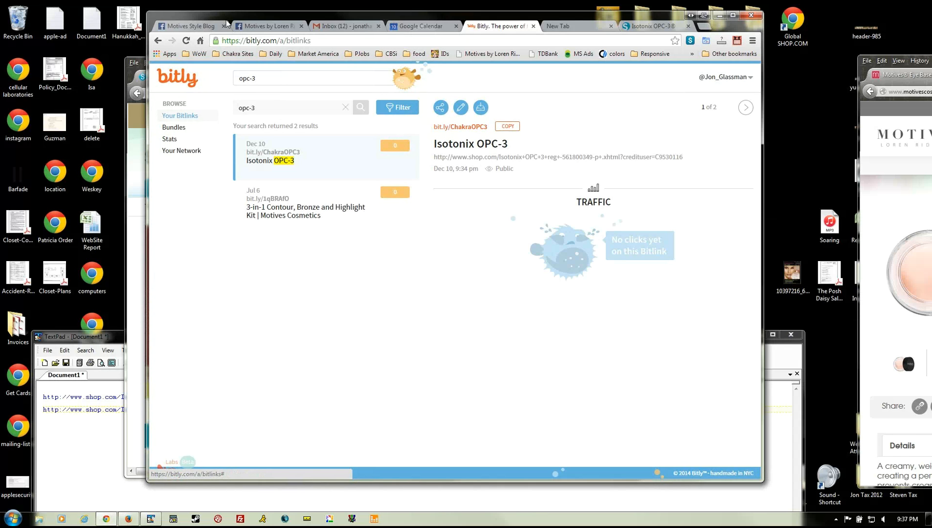
drag(246, 18, 825, 28)
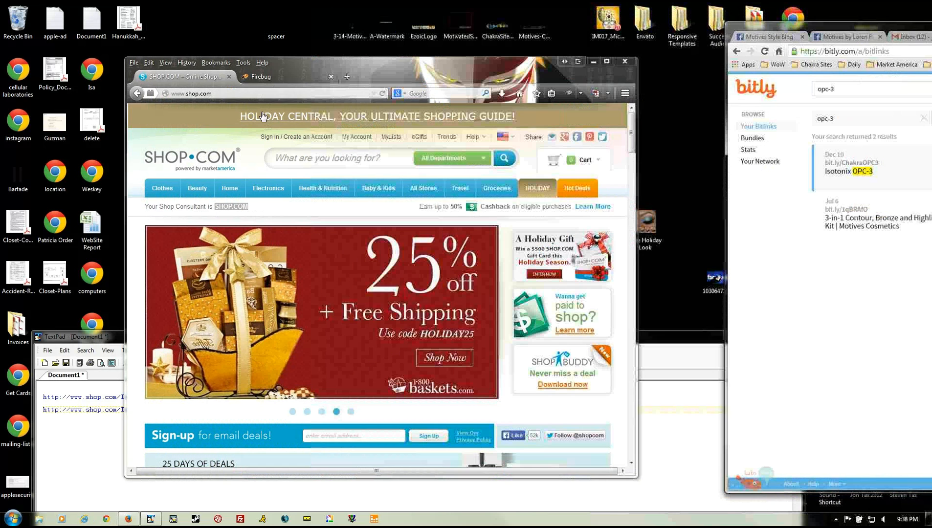
click(228, 93)
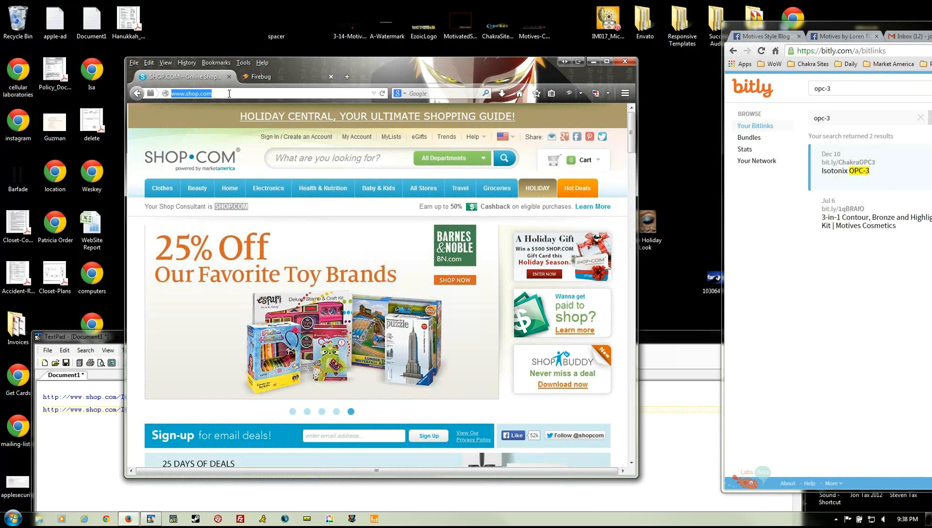
key(ctrl+v)
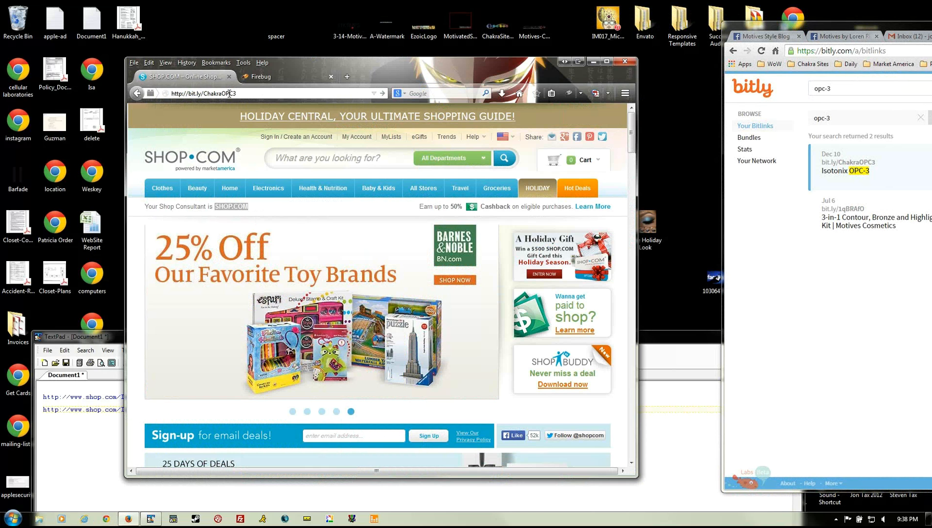
key(Return)
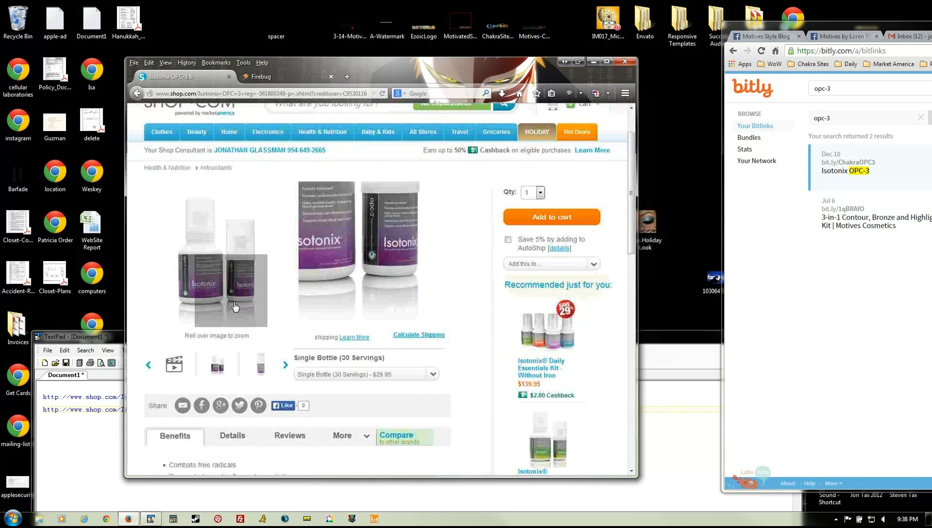
scroll(242, 272, up, 1)
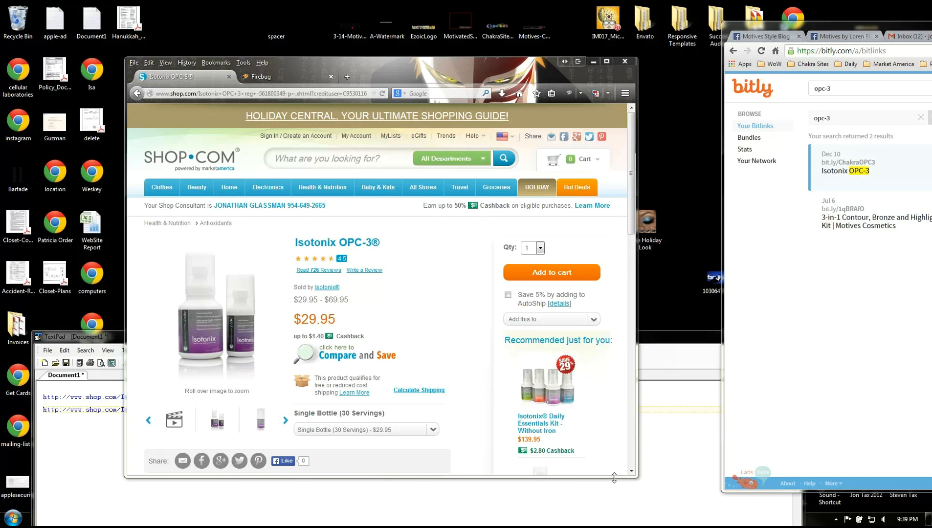
- Move the Intuit Sync Manager window aside and switch back to the Bitly window
key(alt+Tab)
key(alt+Tab)
key(alt+Tab)
key(alt+Tab)
key(alt+Tab)
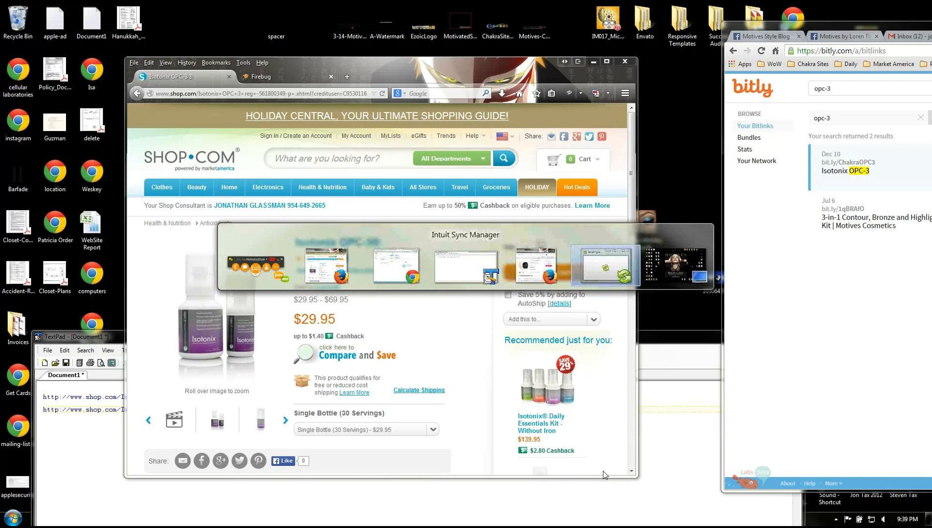
drag(422, 212, 931, 217)
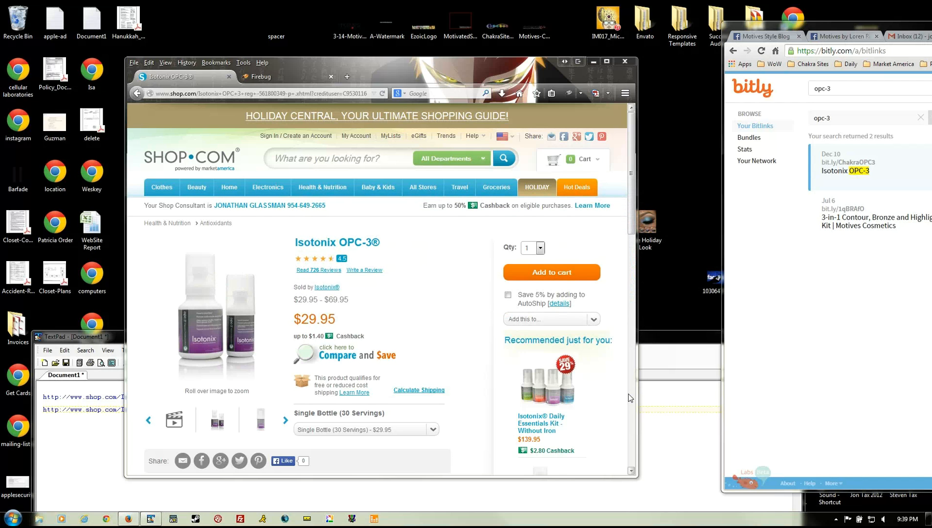
key(alt+Tab)
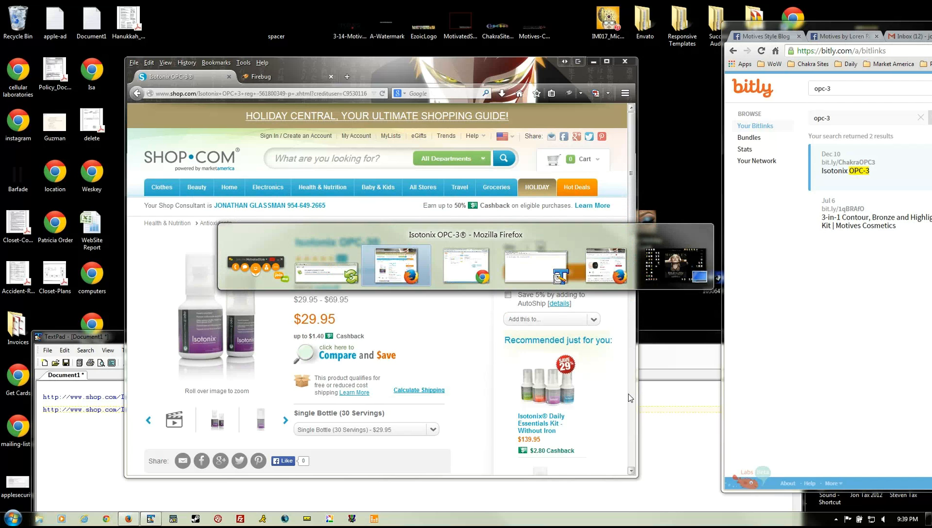
key(alt+Tab)
key(alt+Tab)
key(alt+Tab)
key(alt+Tab)
key(alt+Tab)
key(alt+Tab)
key(alt+Tab)
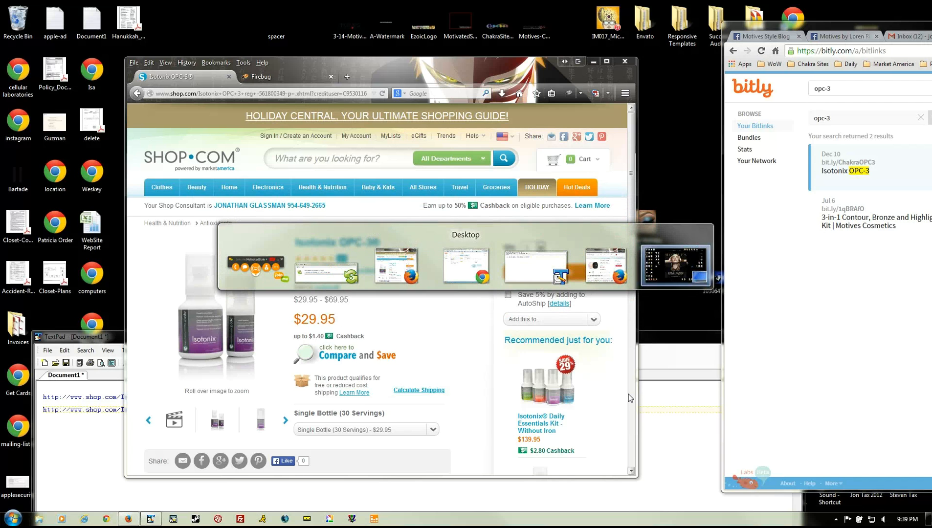
key(alt+Tab)
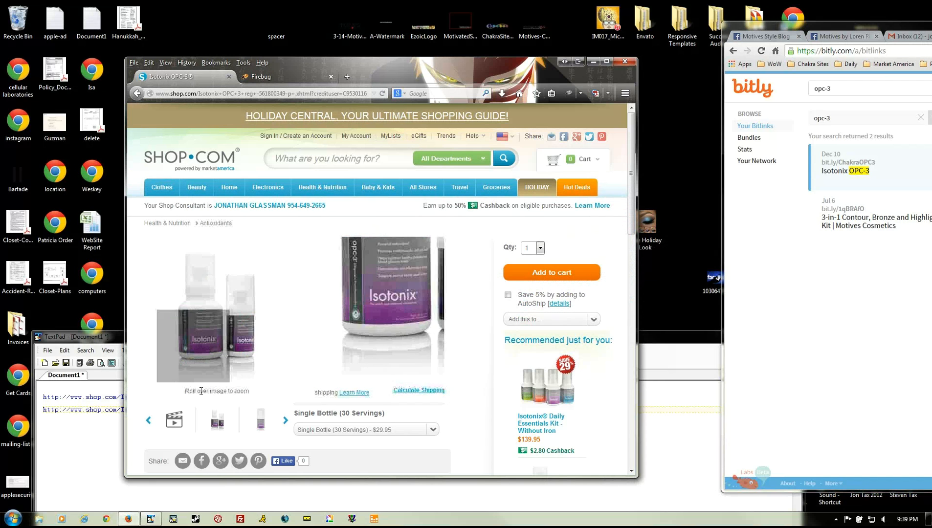
- Bring Facebook over the shop page and switch to the Motives Style Blog page
click(837, 34)
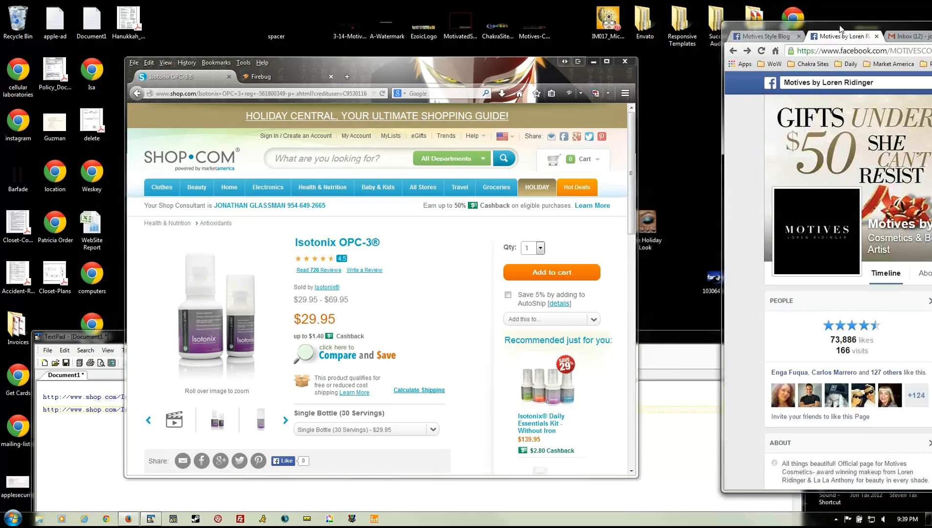
drag(837, 34, 167, 38)
scroll(273, 361, down, 3)
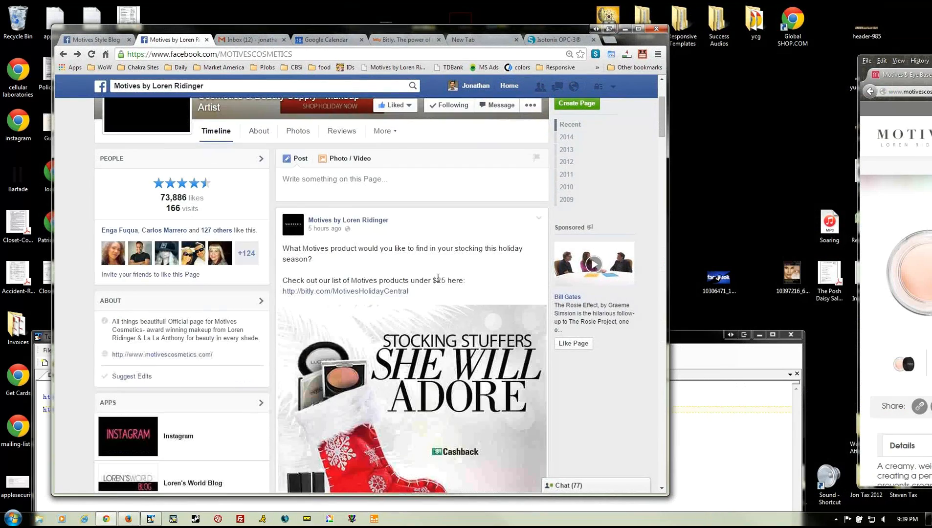
scroll(273, 361, up, 3)
click(100, 42)
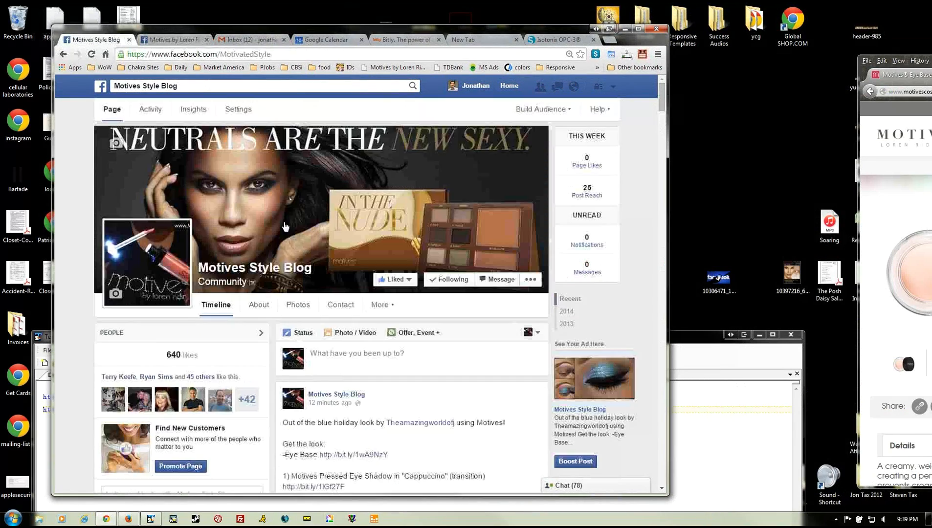
scroll(487, 341, down, 5)
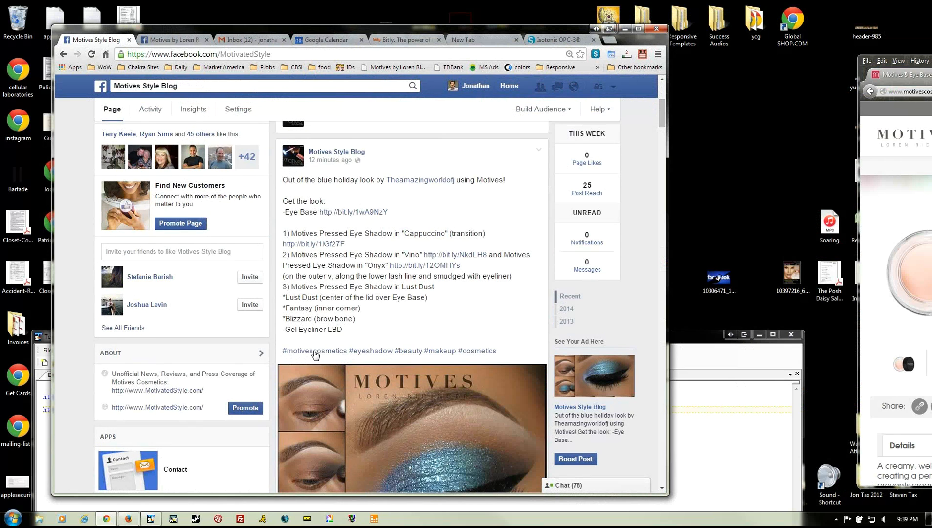
- Browse the #motivescosmetics hashtag feed, then return to the Motives Style Blog page
click(313, 353)
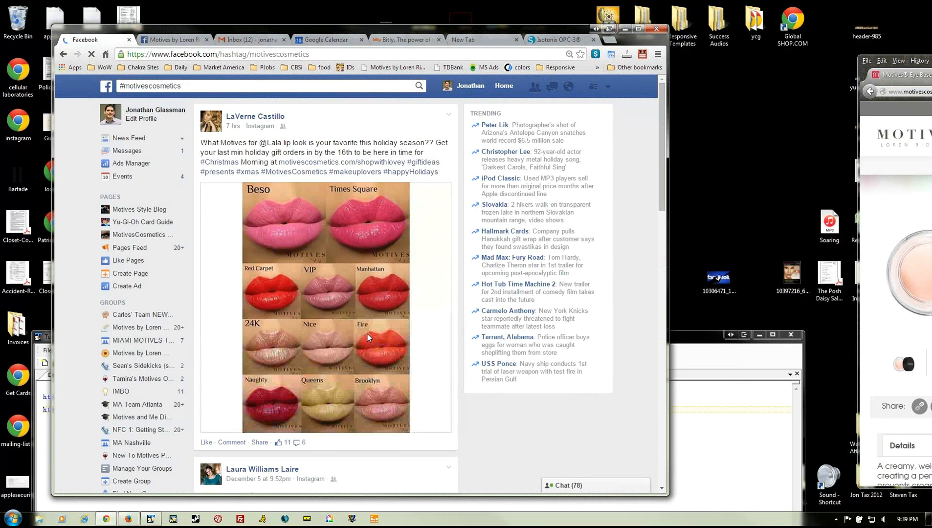
scroll(391, 345, down, 2)
scroll(391, 345, down, 15)
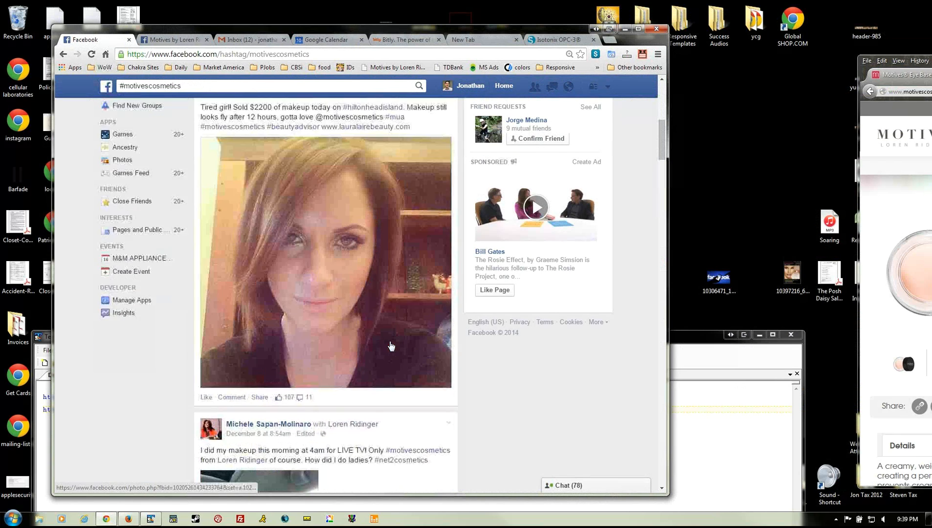
scroll(391, 345, down, 3)
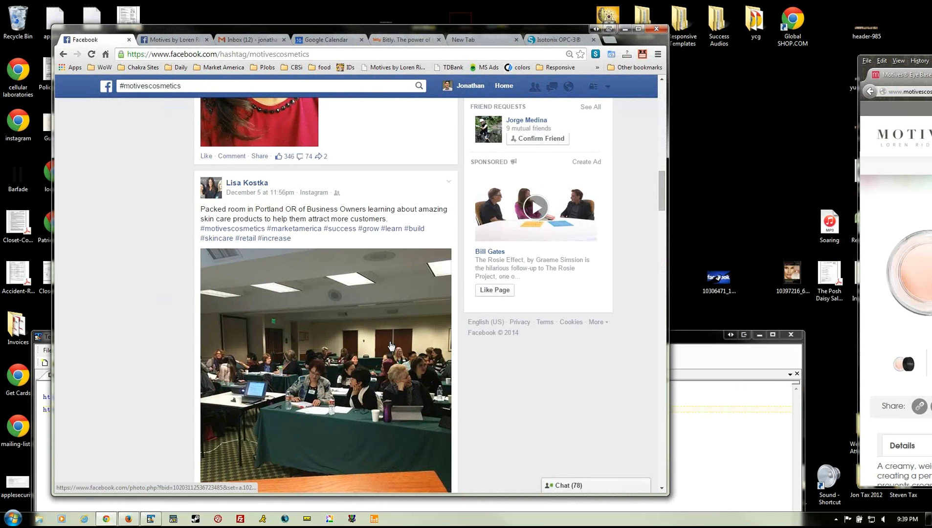
scroll(391, 345, down, 12)
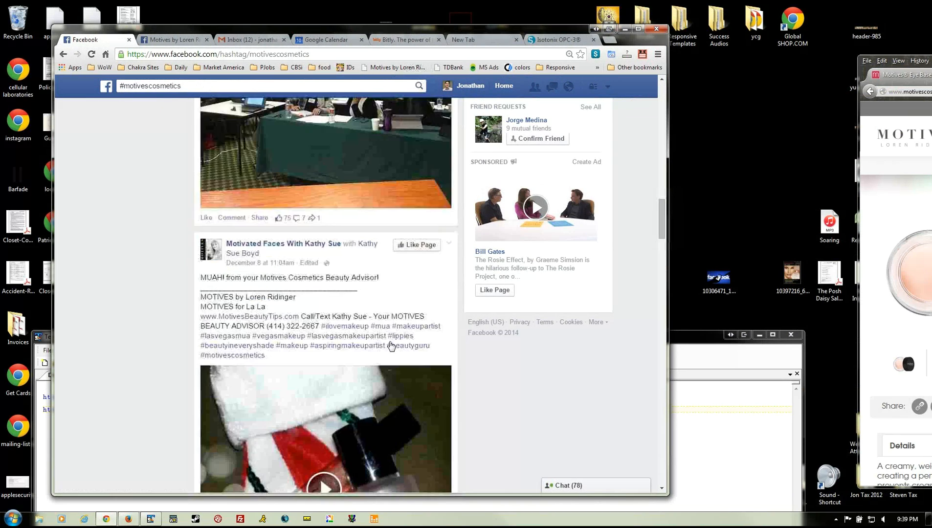
scroll(391, 345, up, 20)
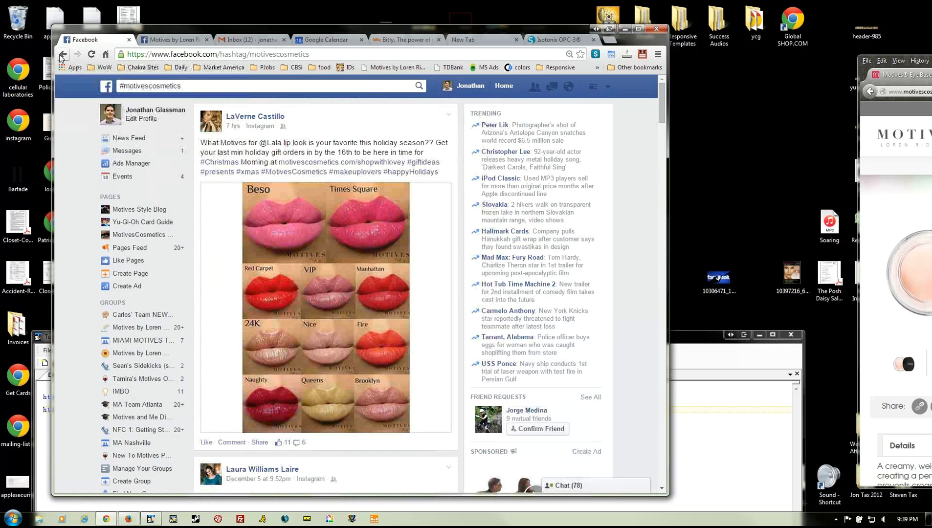
click(138, 209)
- Expand the holiday look post and browse the #eyeshadow feed before returning to the page
scroll(362, 386, down, 5)
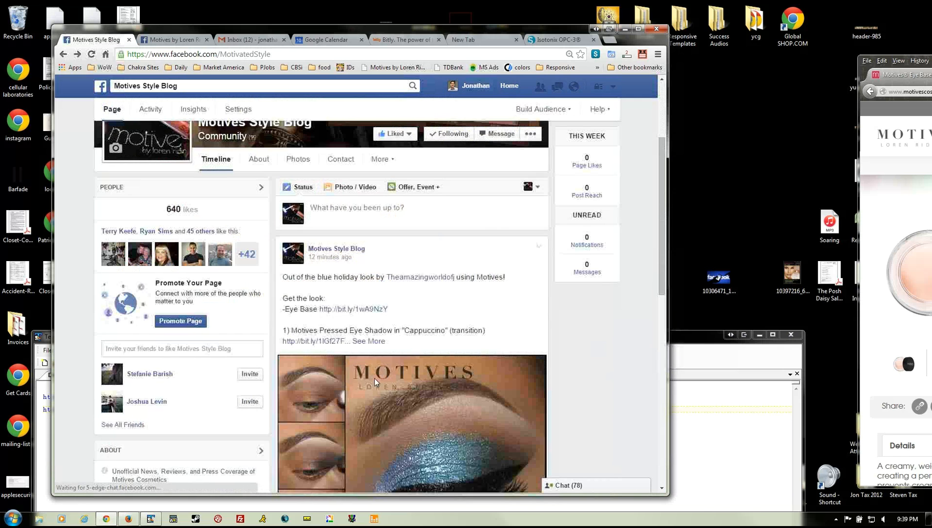
click(375, 246)
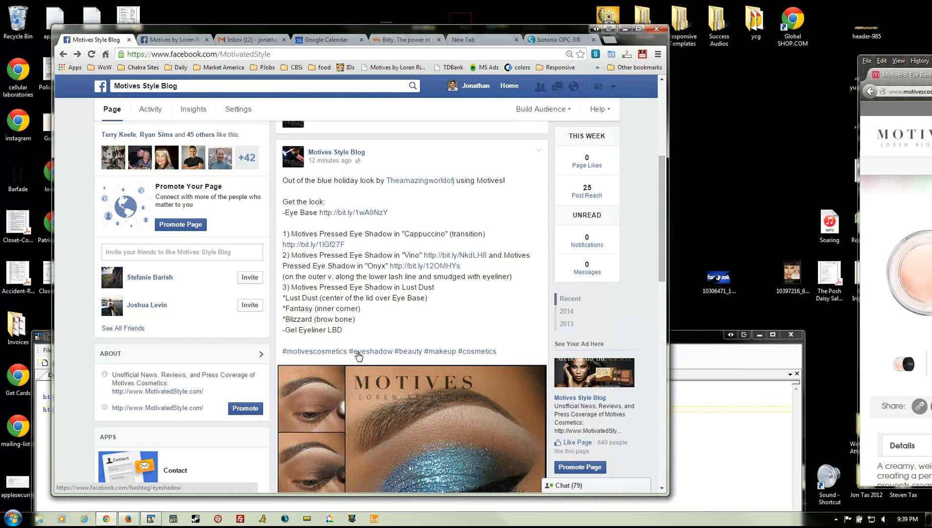
click(363, 353)
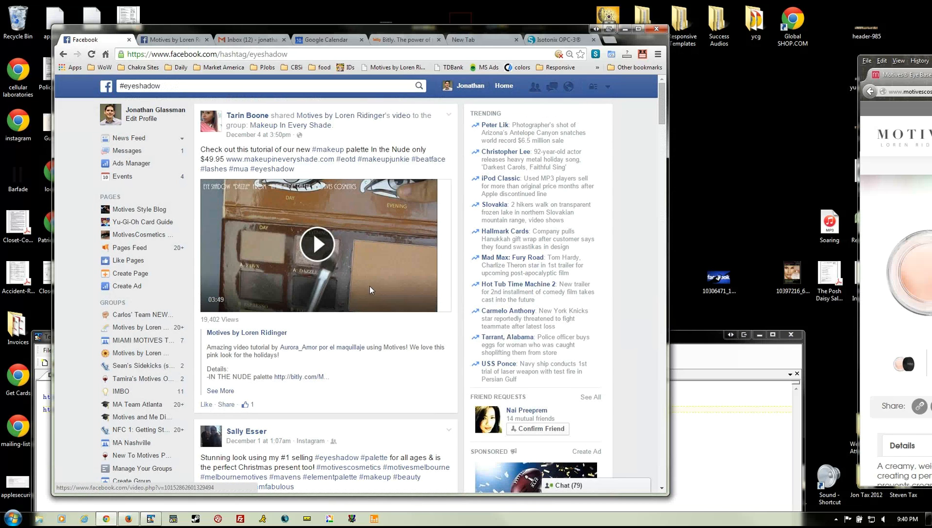
scroll(369, 286, down, 7)
scroll(371, 290, down, 18)
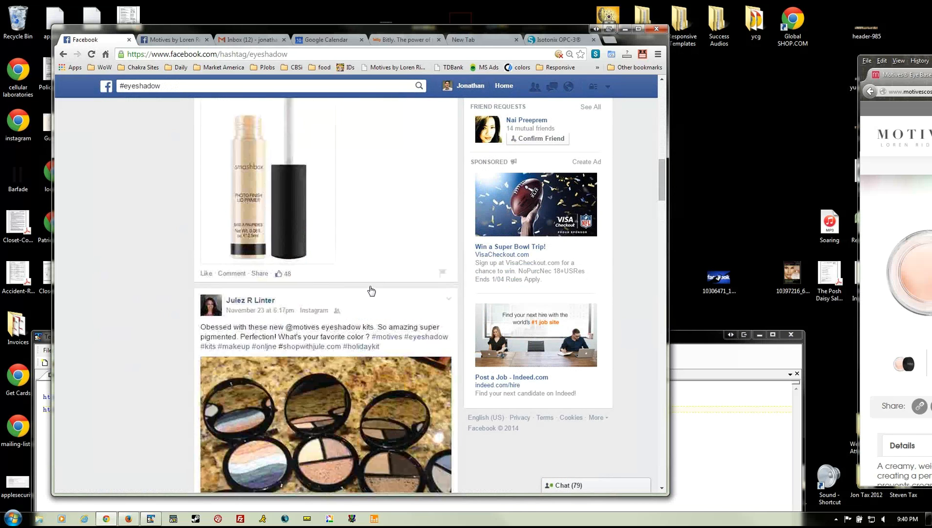
scroll(369, 290, down, 10)
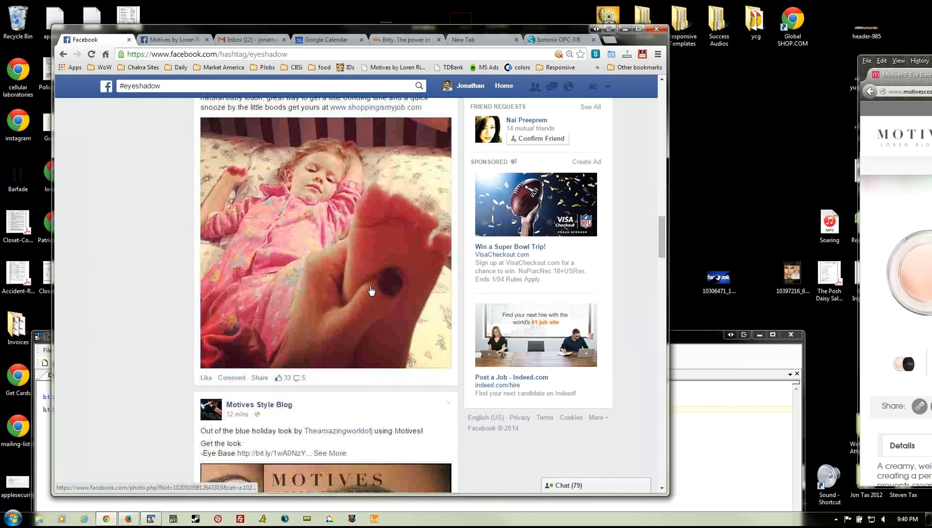
scroll(370, 290, down, 12)
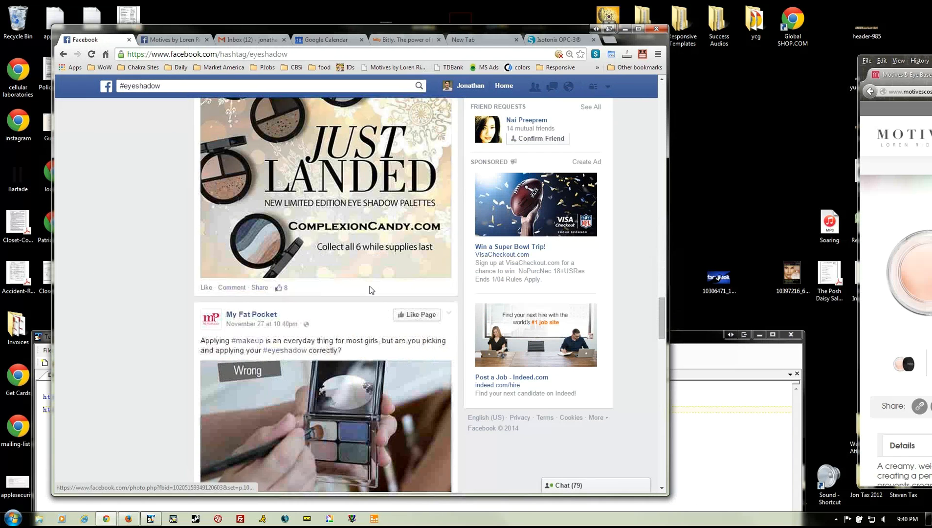
scroll(371, 290, down, 7)
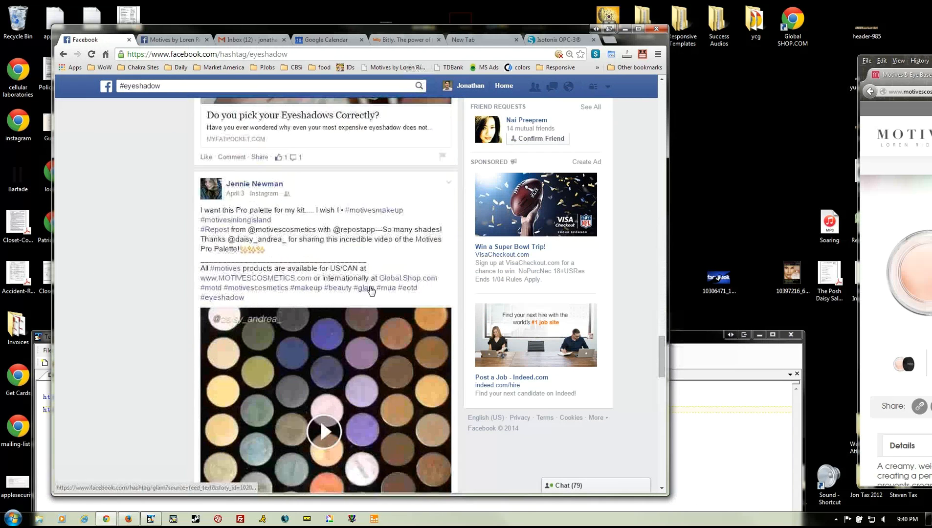
scroll(371, 291, down, 15)
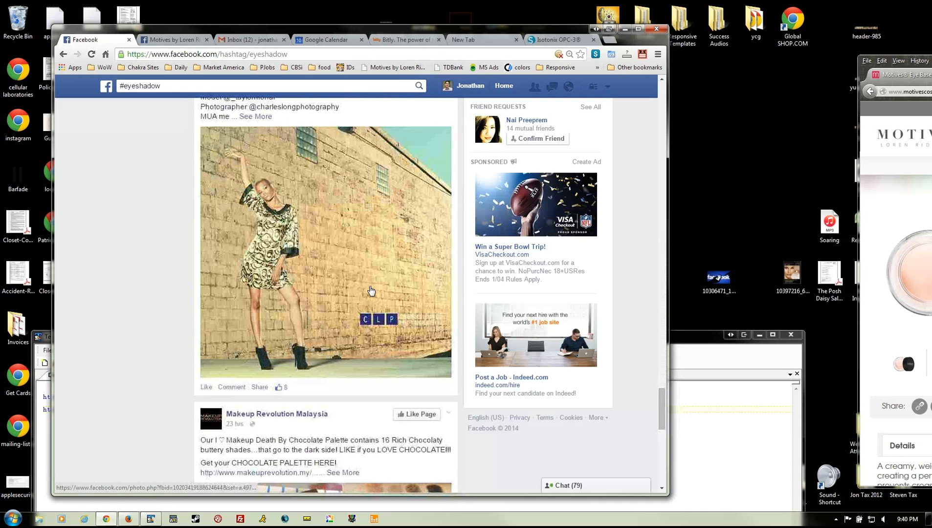
scroll(370, 289, up, 3)
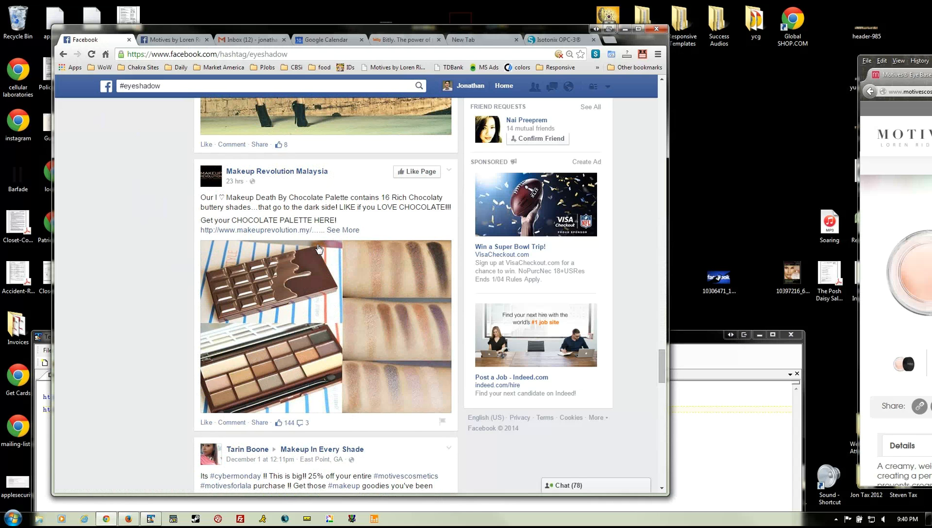
scroll(318, 247, down, 5)
scroll(318, 245, down, 15)
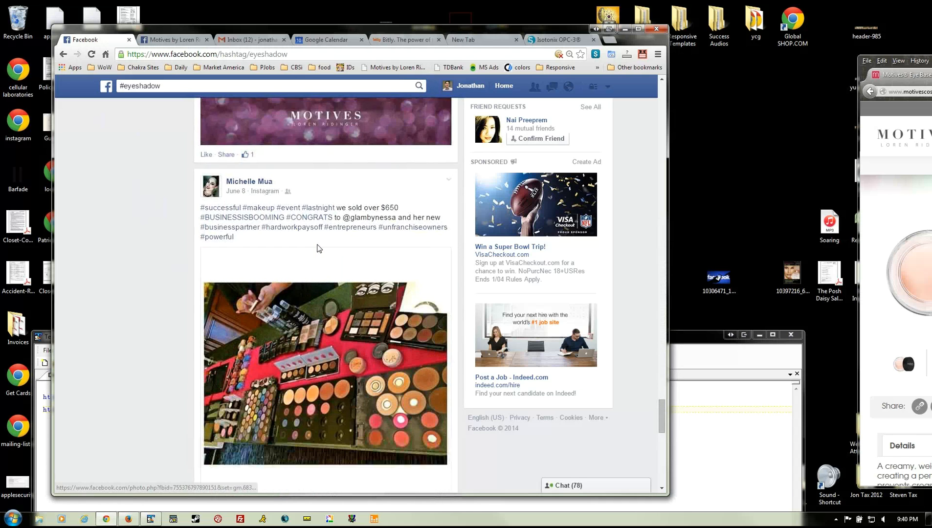
click(63, 54)
scroll(475, 353, down, 12)
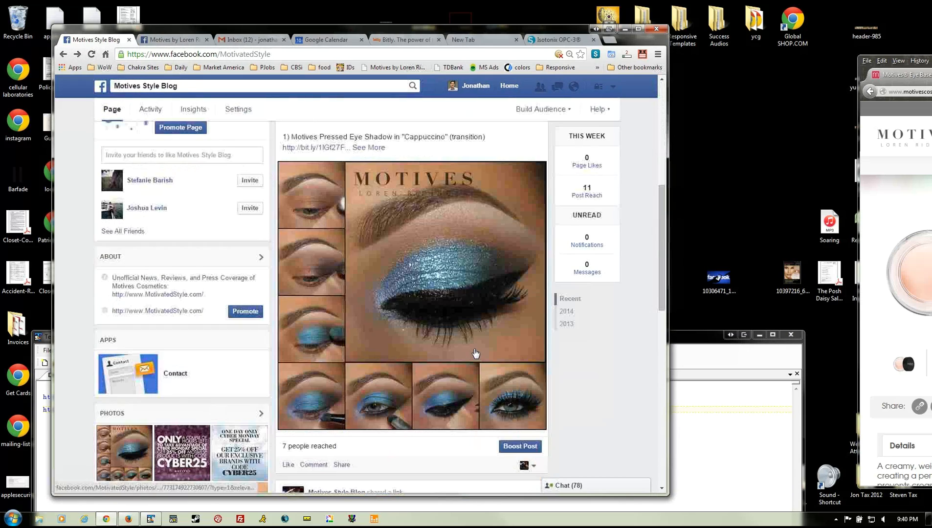
- Use See More on the Out of the blue holiday look post to reveal its shade bit.ly links and hashtags
scroll(475, 353, down, 3)
scroll(475, 353, up, 10)
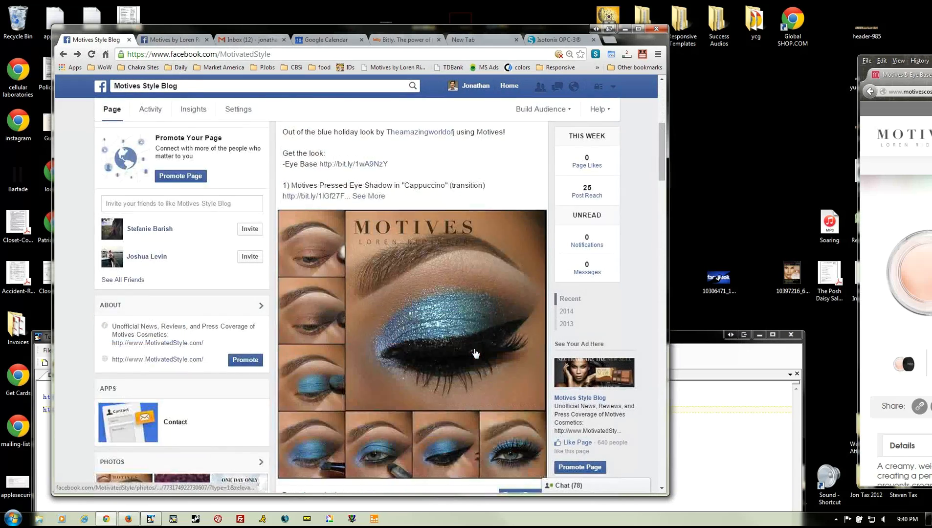
click(369, 293)
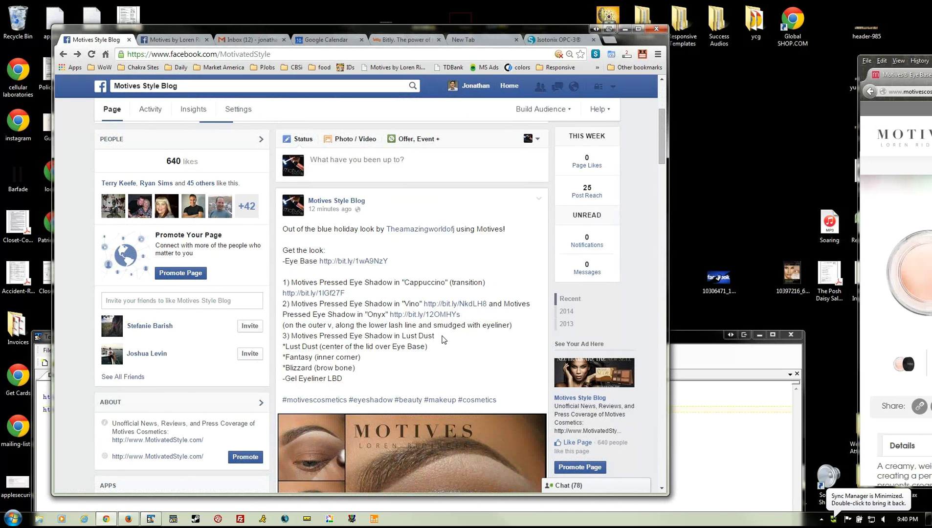
scroll(442, 340, down, 5)
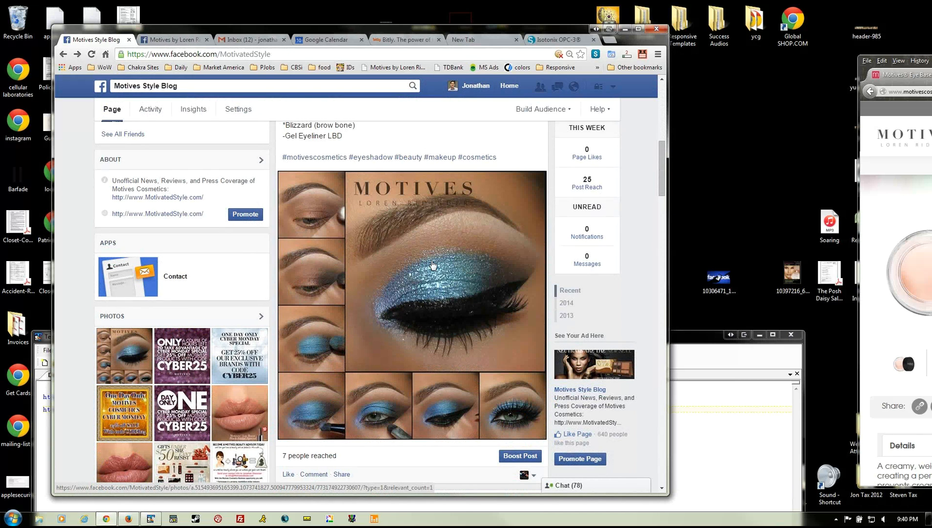
scroll(433, 265, up, 9)
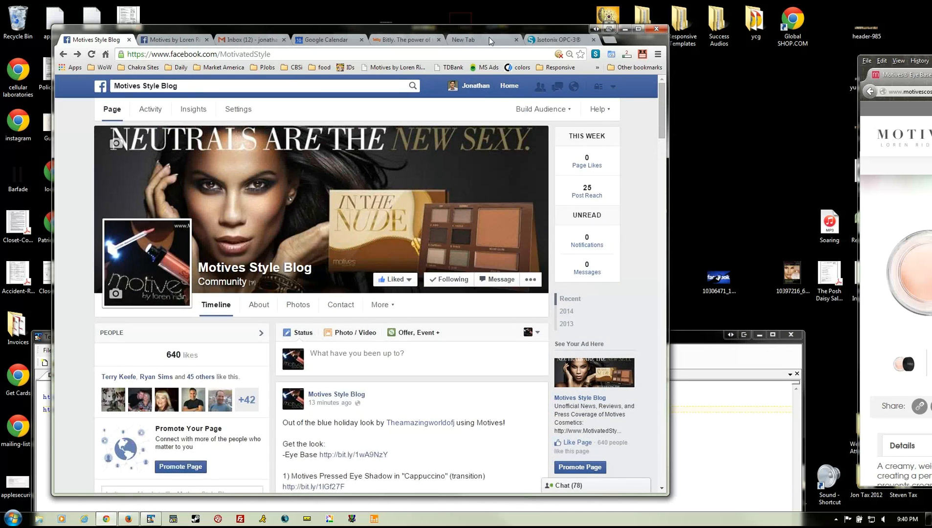
scroll(386, 330, down, 4)
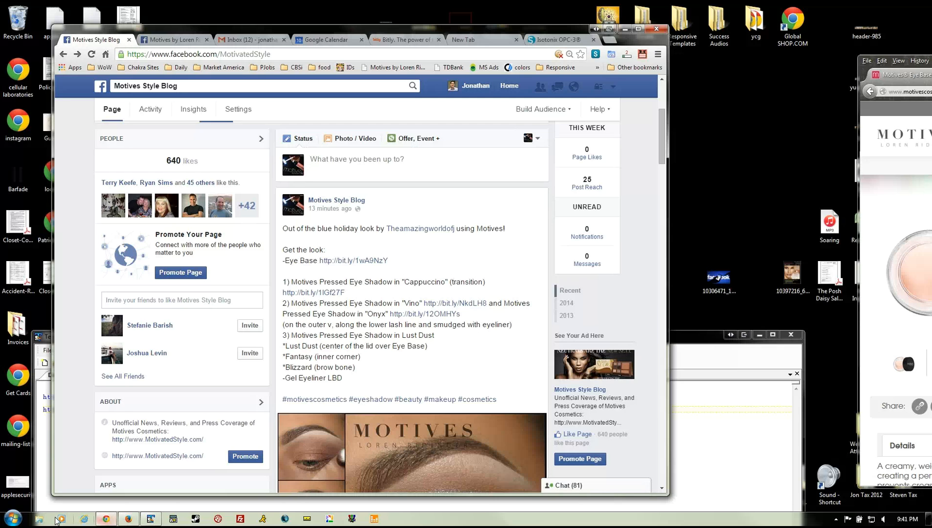
- Open the recent Social Media deck in PowerPoint 2007, maximize it, and start the slide show
click(17, 518)
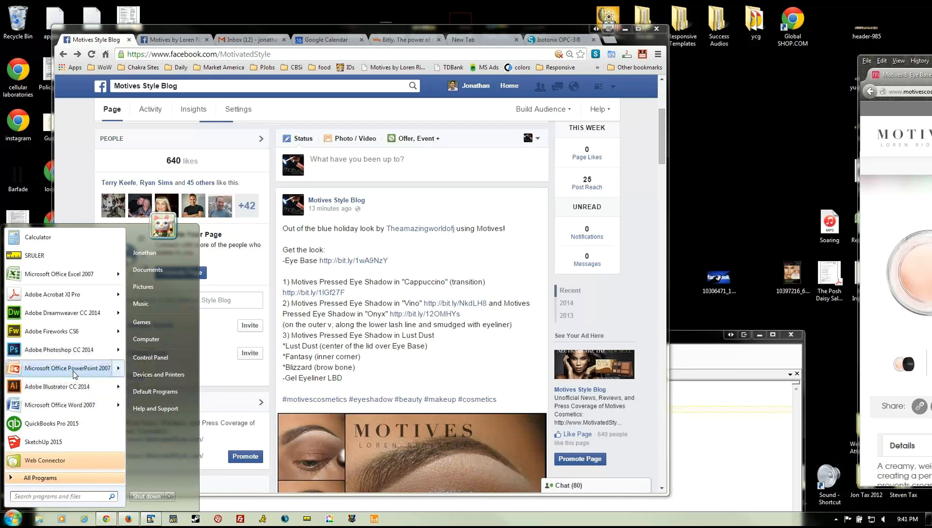
mouse_move(85, 373)
click(187, 248)
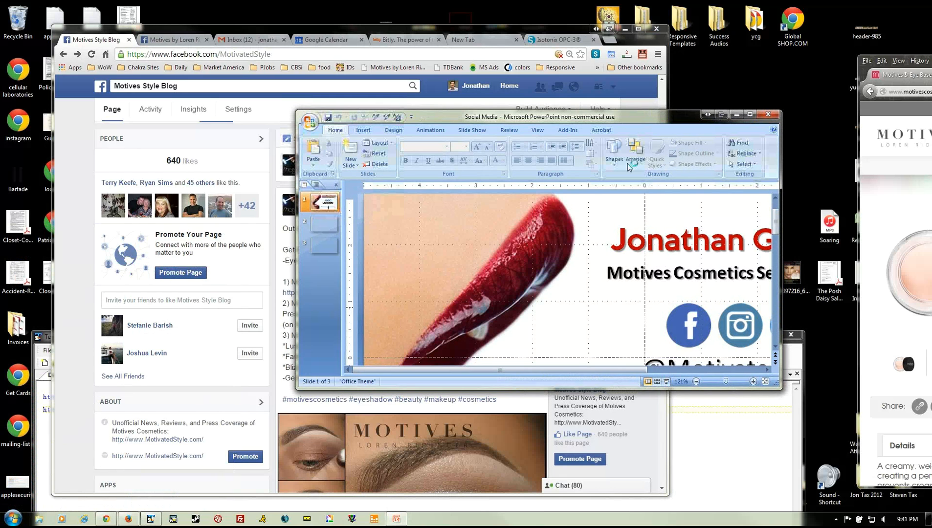
click(748, 114)
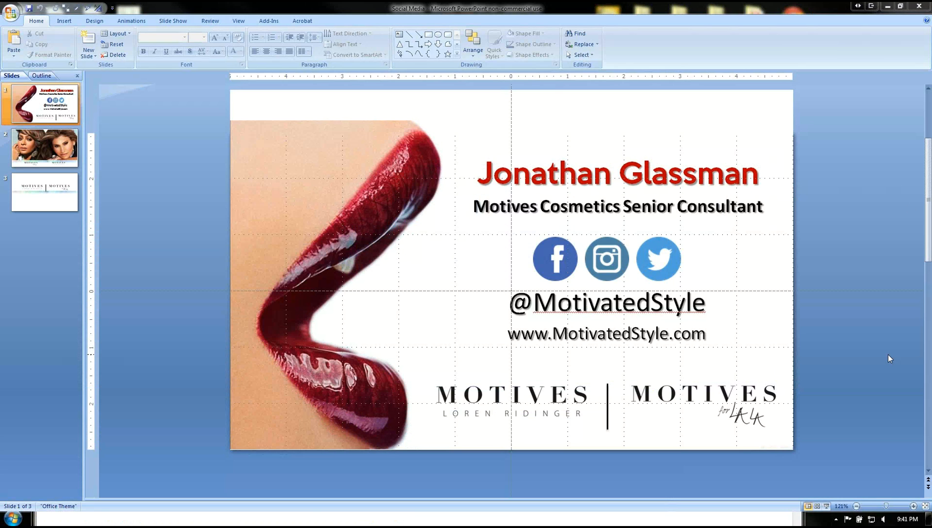
click(827, 506)
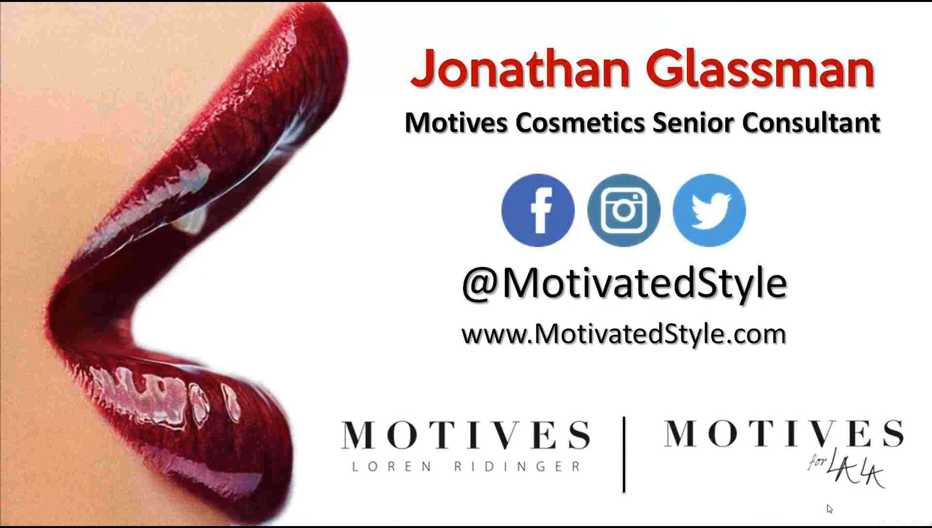